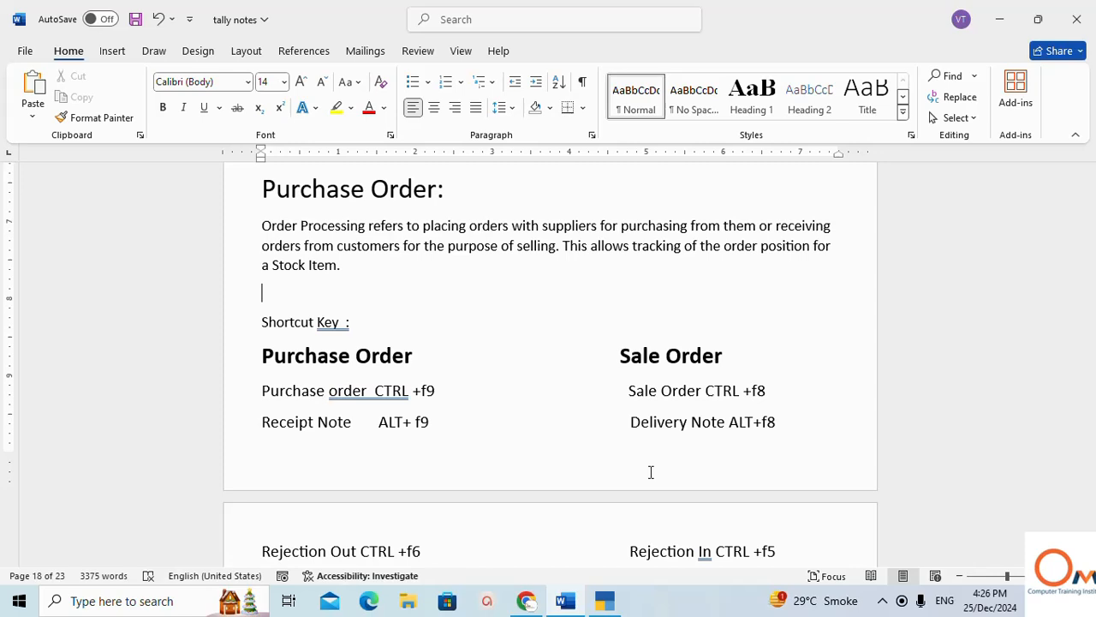
- Review the order-processing definition, the Purchase Order and Sale Order shortcut keys, and the purchase order exercise in the tally notes
scroll(616, 480, up, 1)
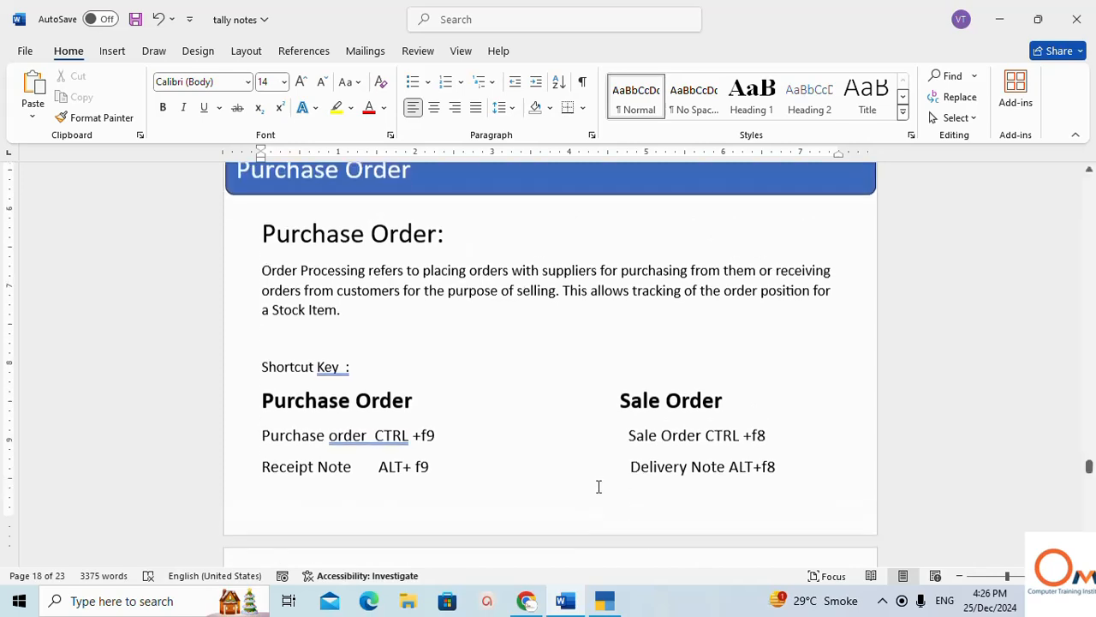
scroll(514, 394, down, 1)
scroll(513, 394, down, 3)
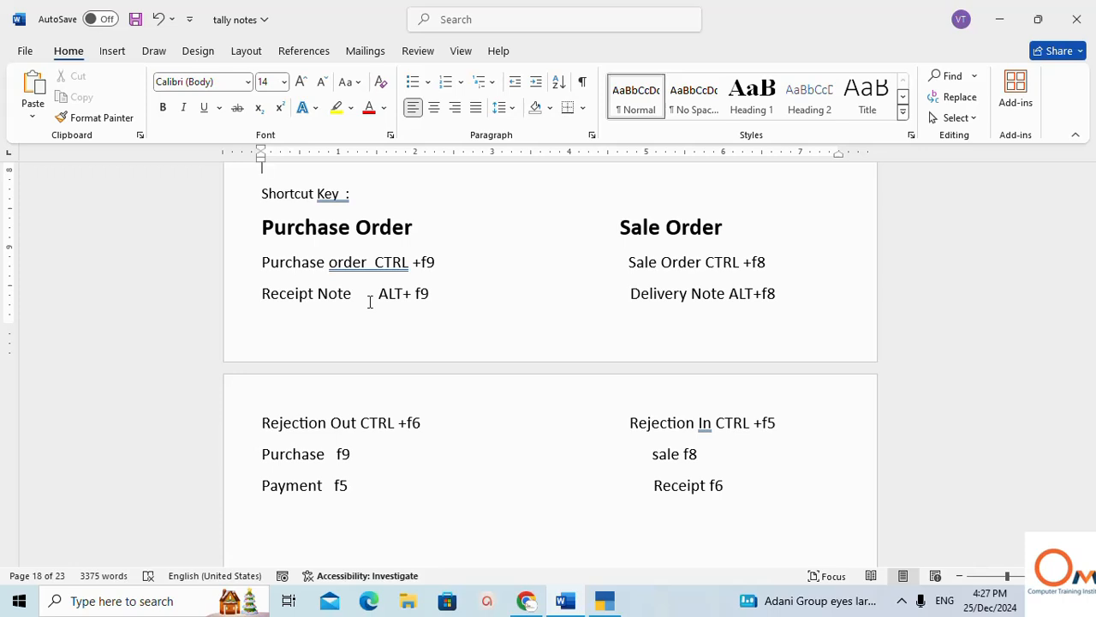
scroll(398, 320, up, 1)
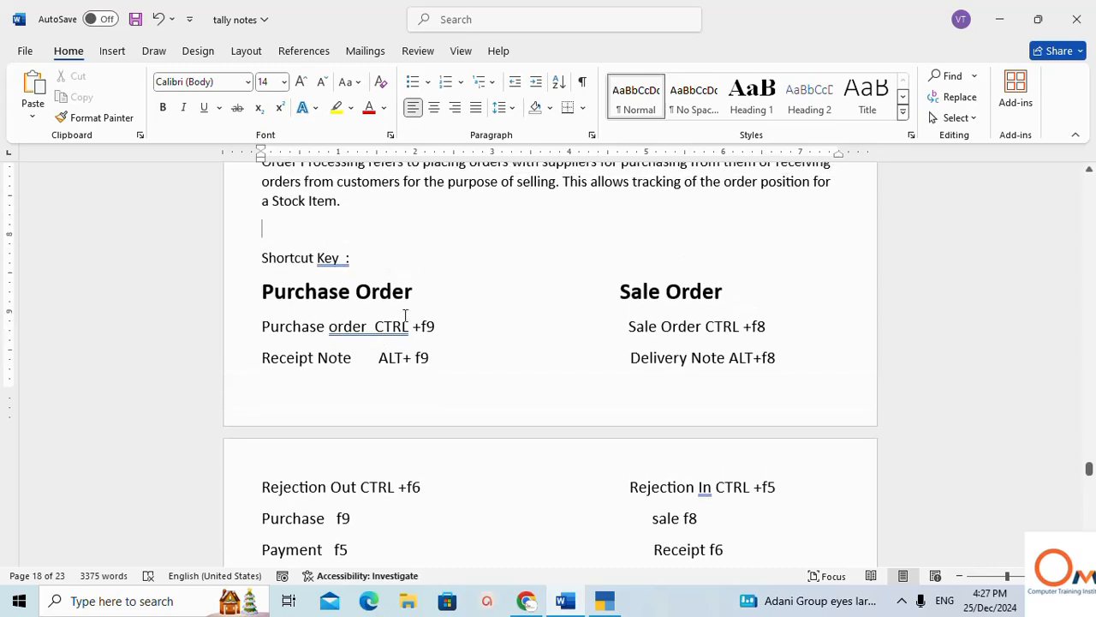
scroll(560, 274, up, 2)
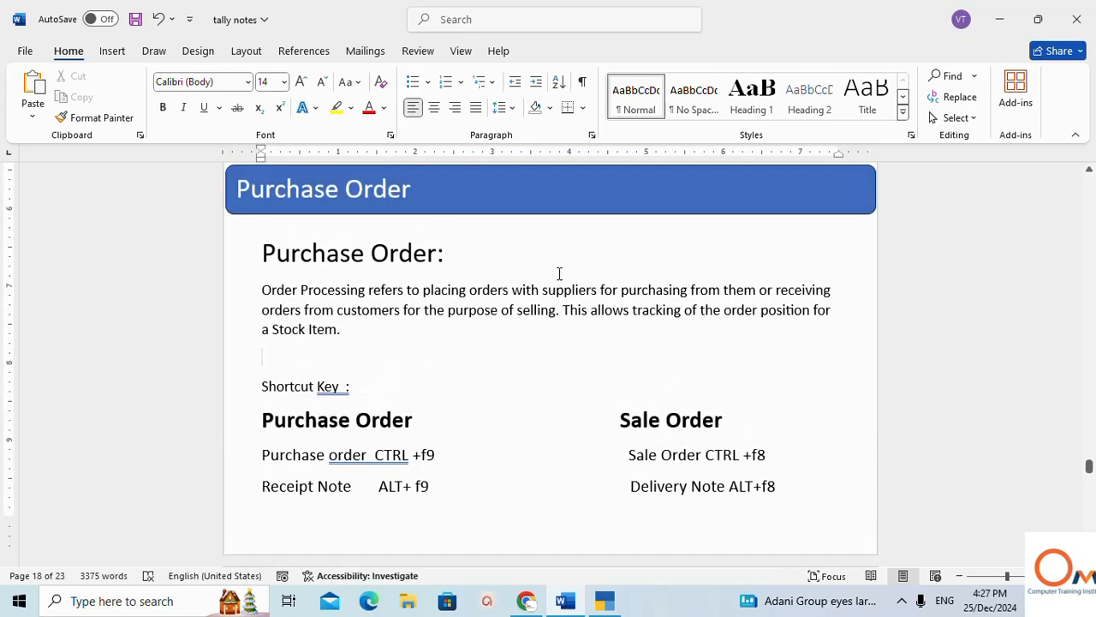
scroll(533, 336, down, 7)
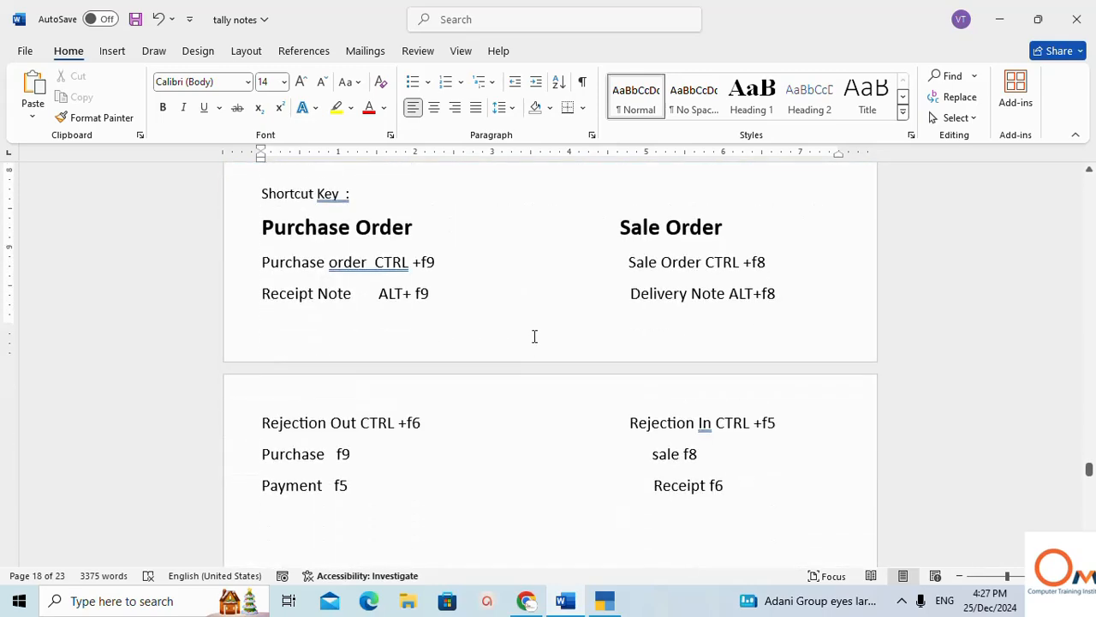
scroll(533, 336, down, 3)
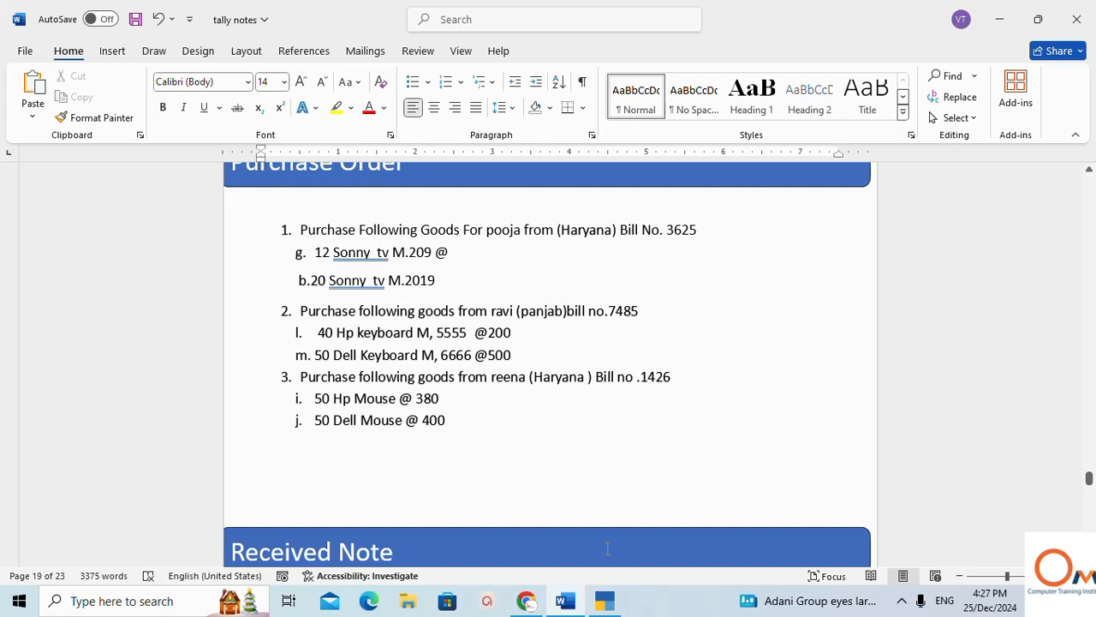
- Switch to TallyPrime and open a blank creation form for a new company
click(604, 600)
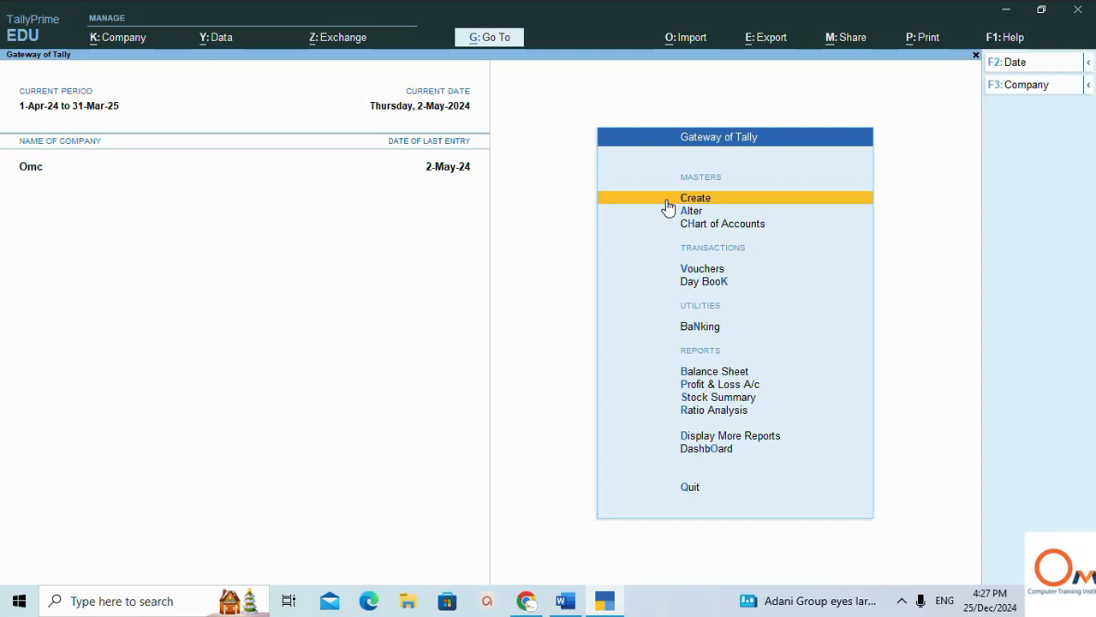
key(F3)
key(Up)
key(Up)
key(Up)
key(Up)
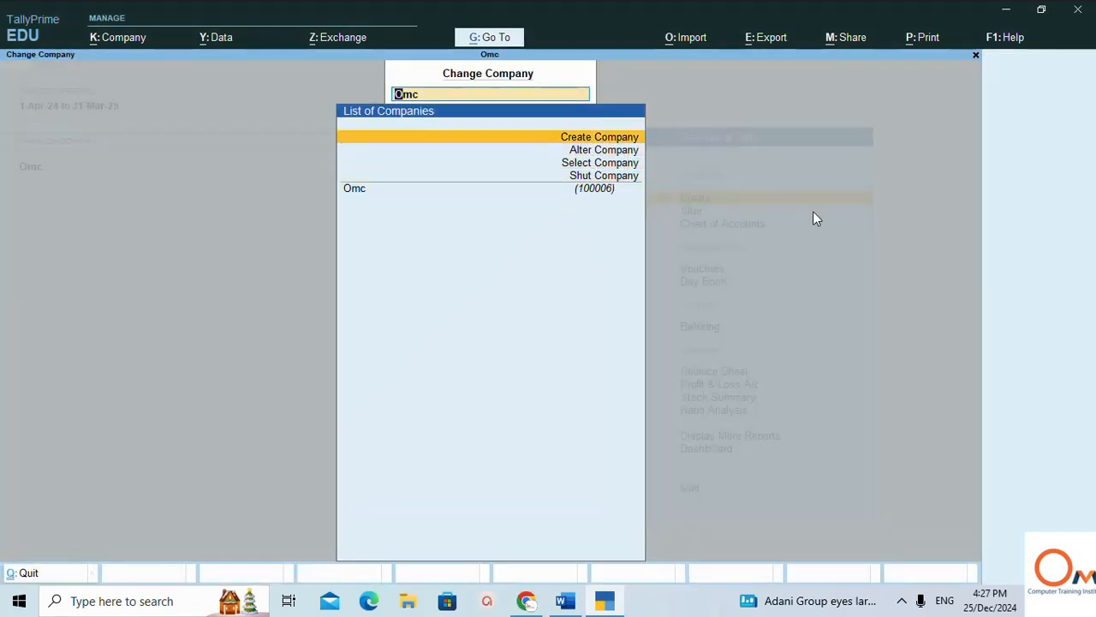
key(Return)
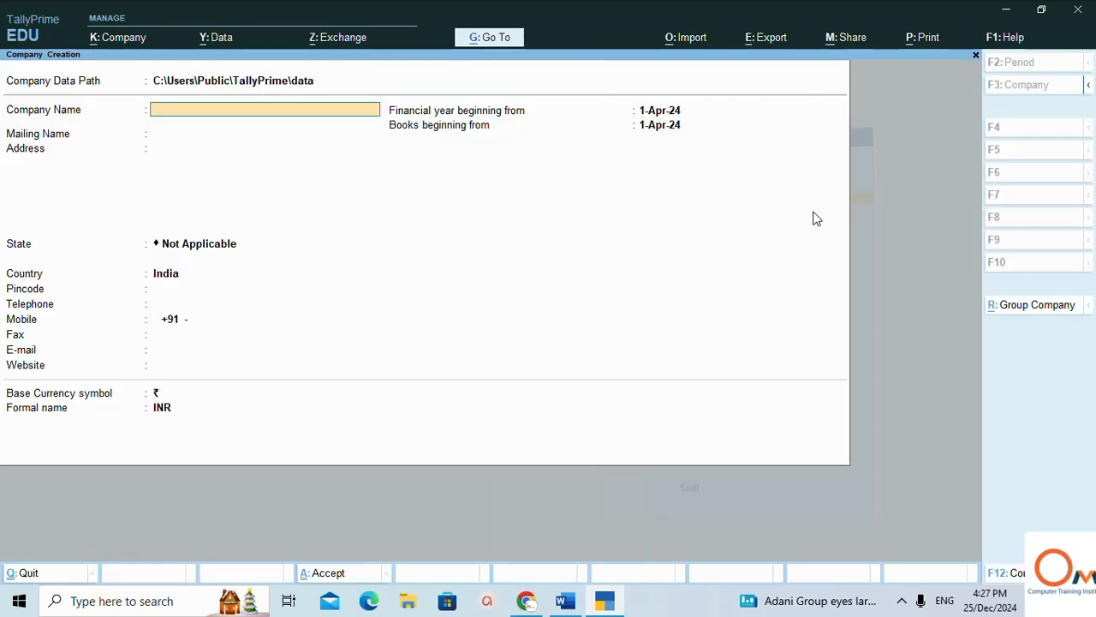
- Create the company "Order Company" with India as its country, keeping the default company features, and return to the Gateway of Tally
text(Order)
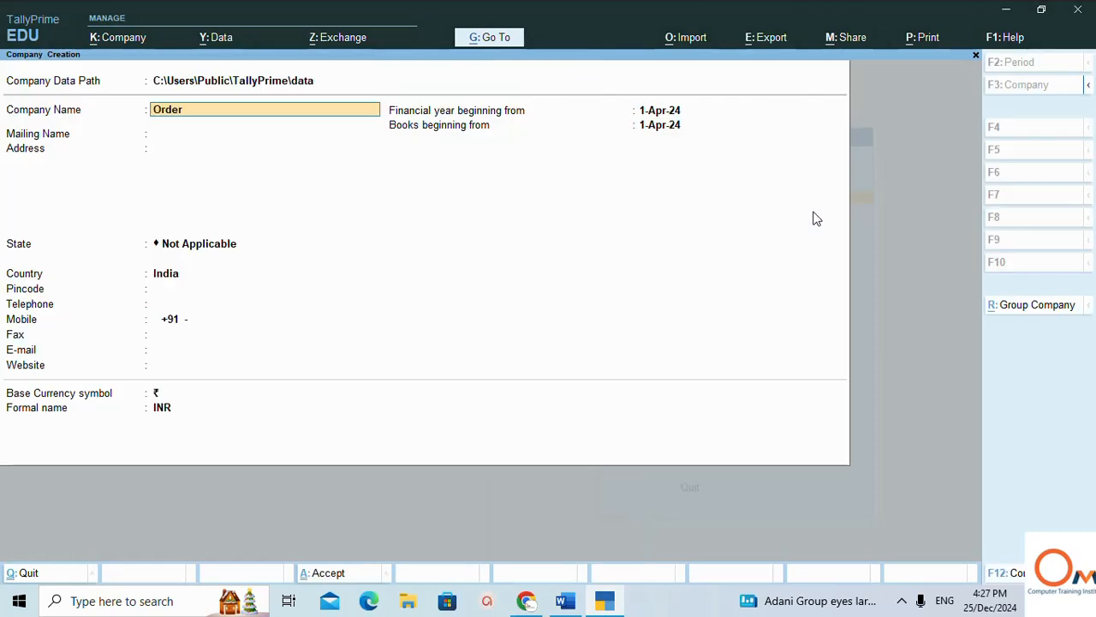
text( Company)
key(Return)
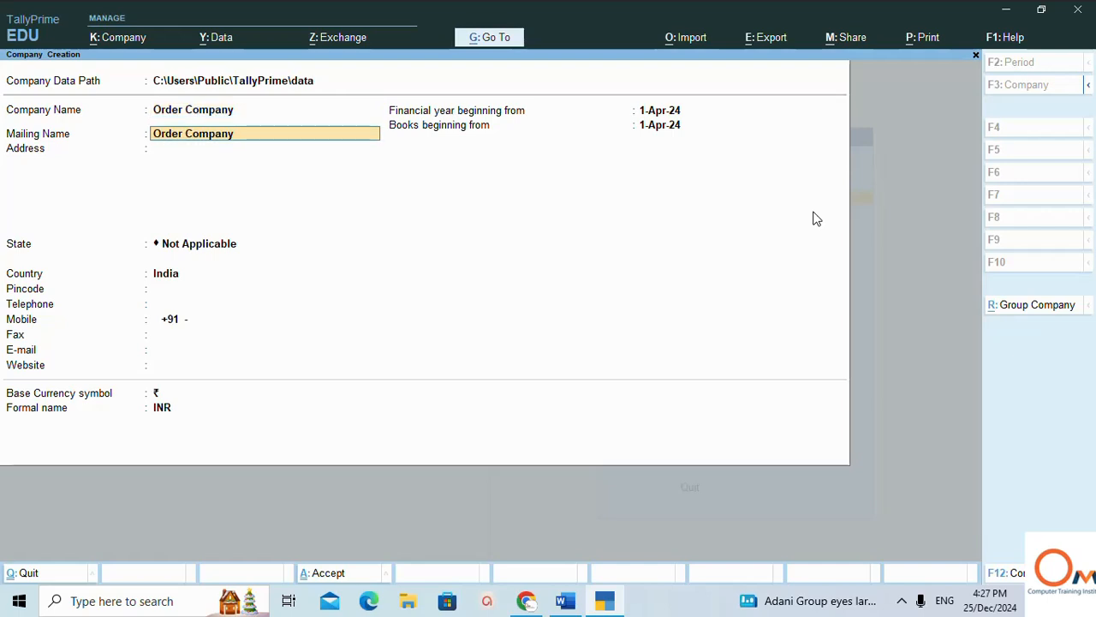
key(Return)
key(Return)
key(Return)
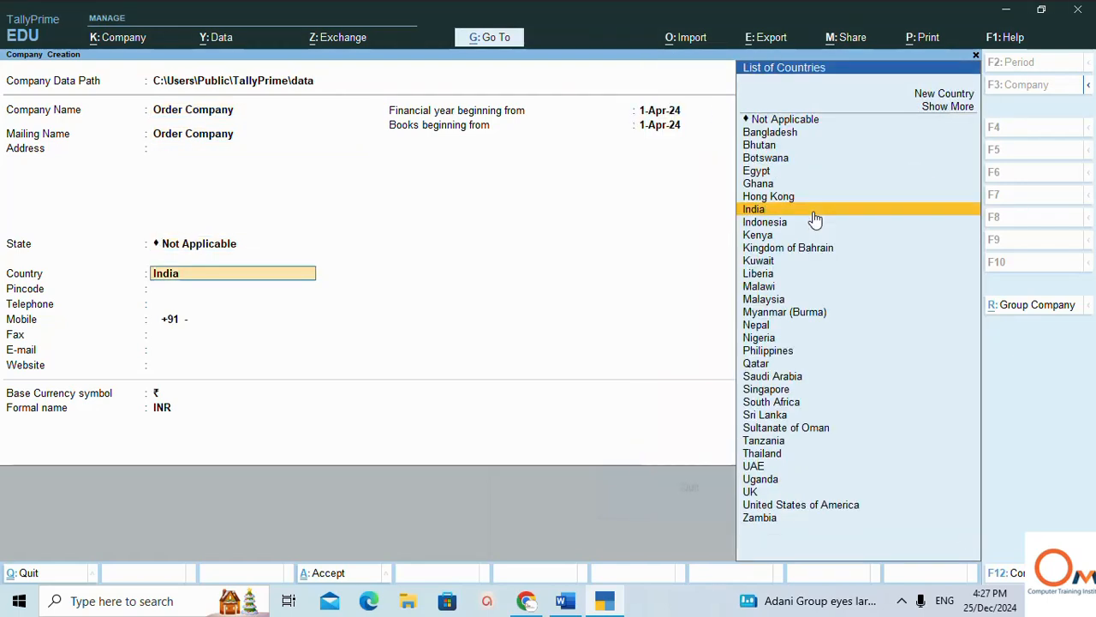
key(Return)
key(Return)
key(Return)
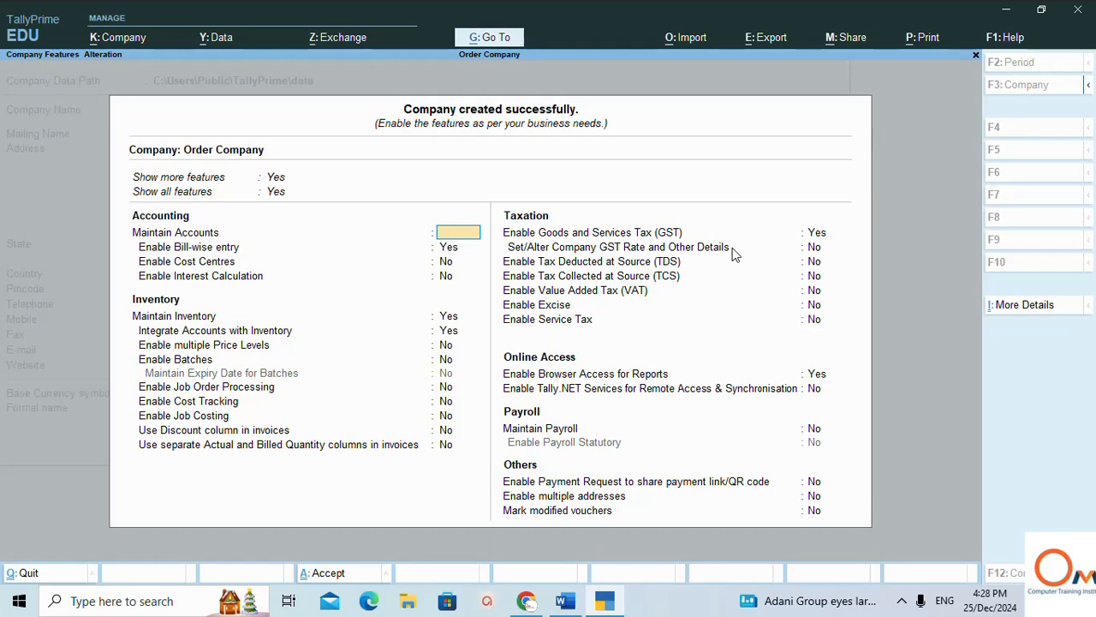
key(Escape)
key(y)
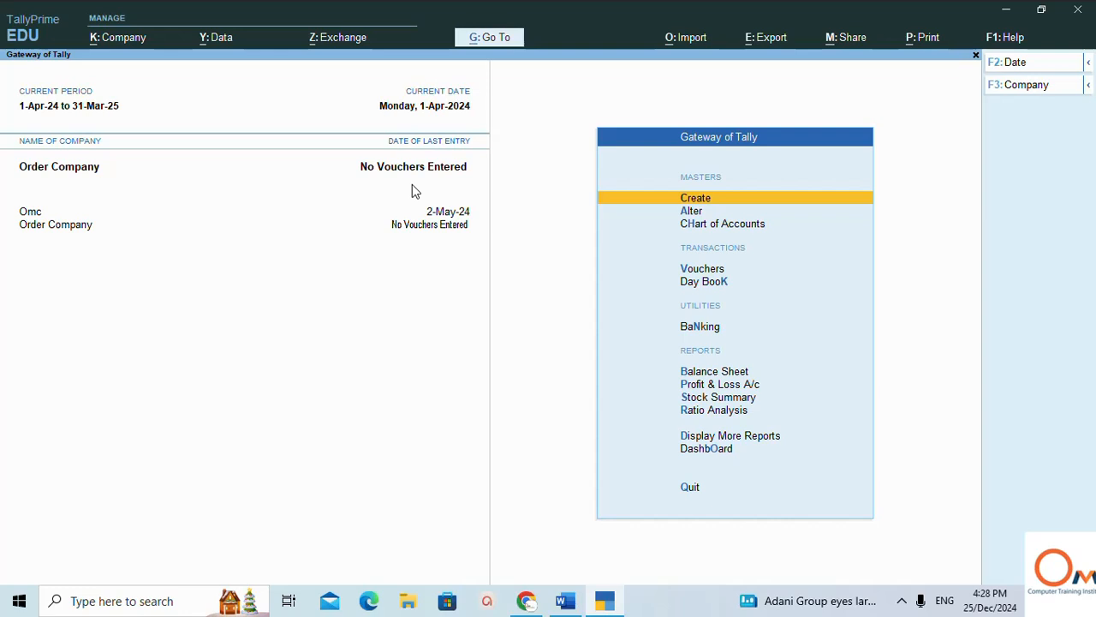
- Start voucher entry and display the inactive voucher types in the list of voucher types
key(Down)
key(Down)
key(Down)
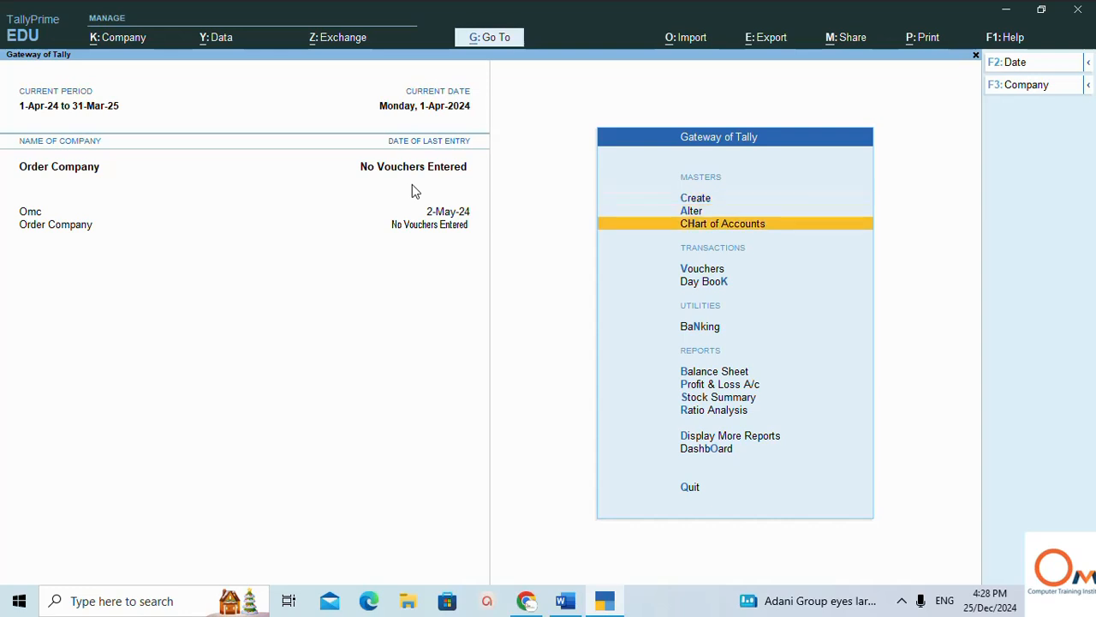
key(Return)
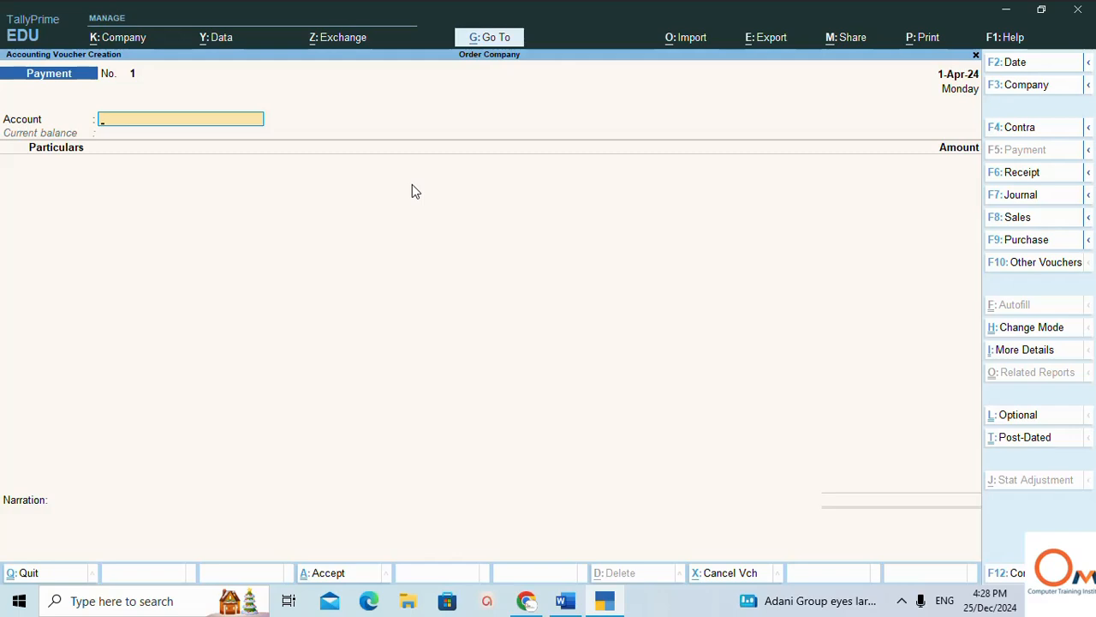
key(F10)
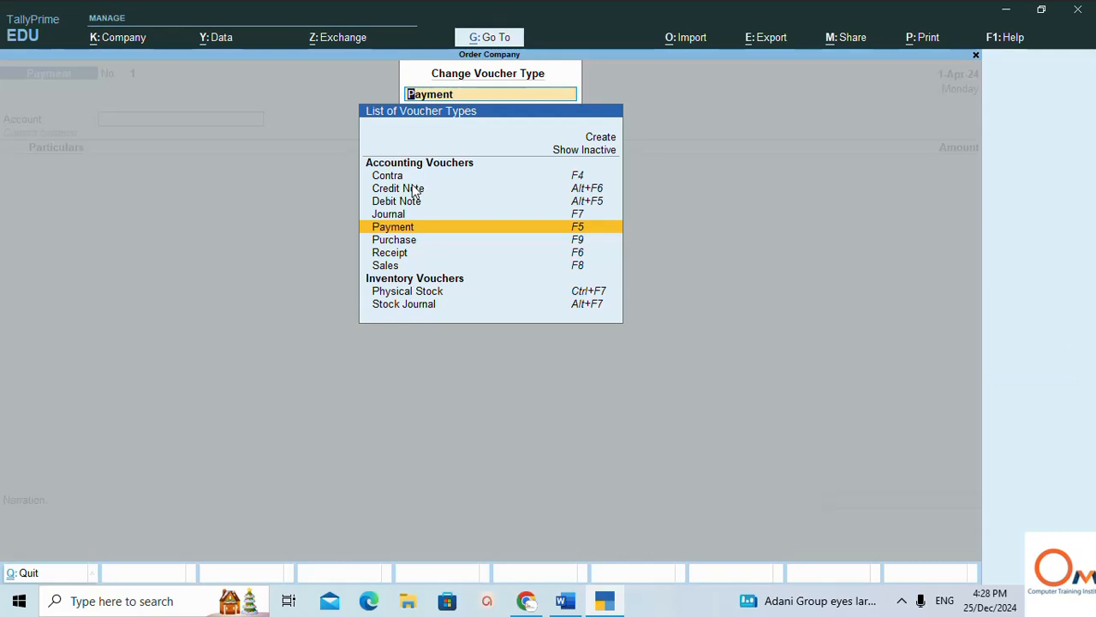
key(Up)
key(Up)
key(Up)
key(Up)
key(Up)
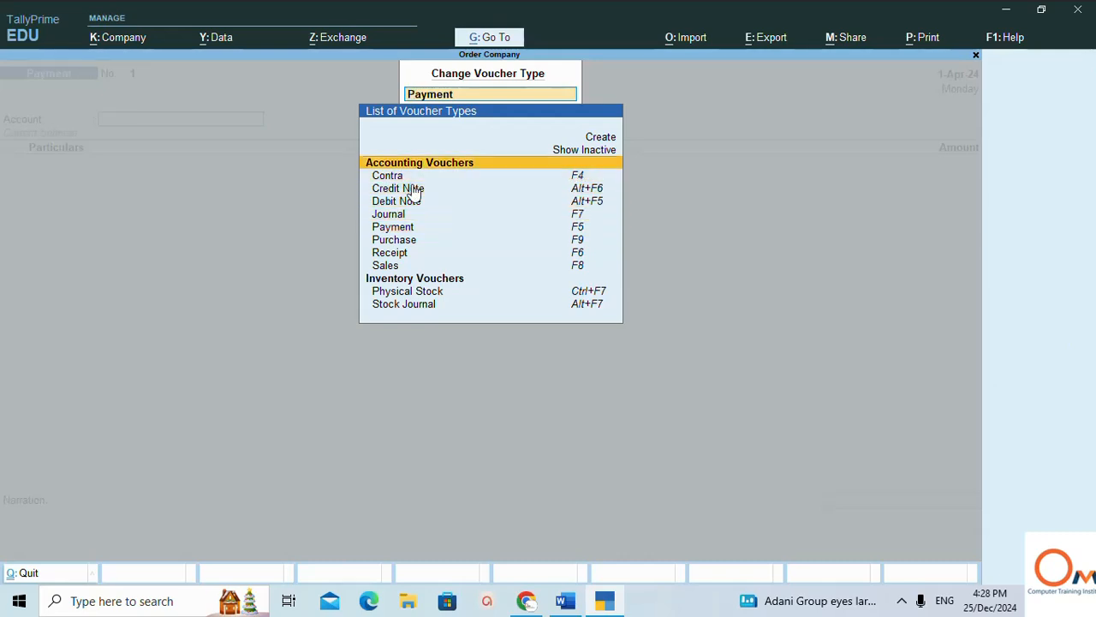
key(Return)
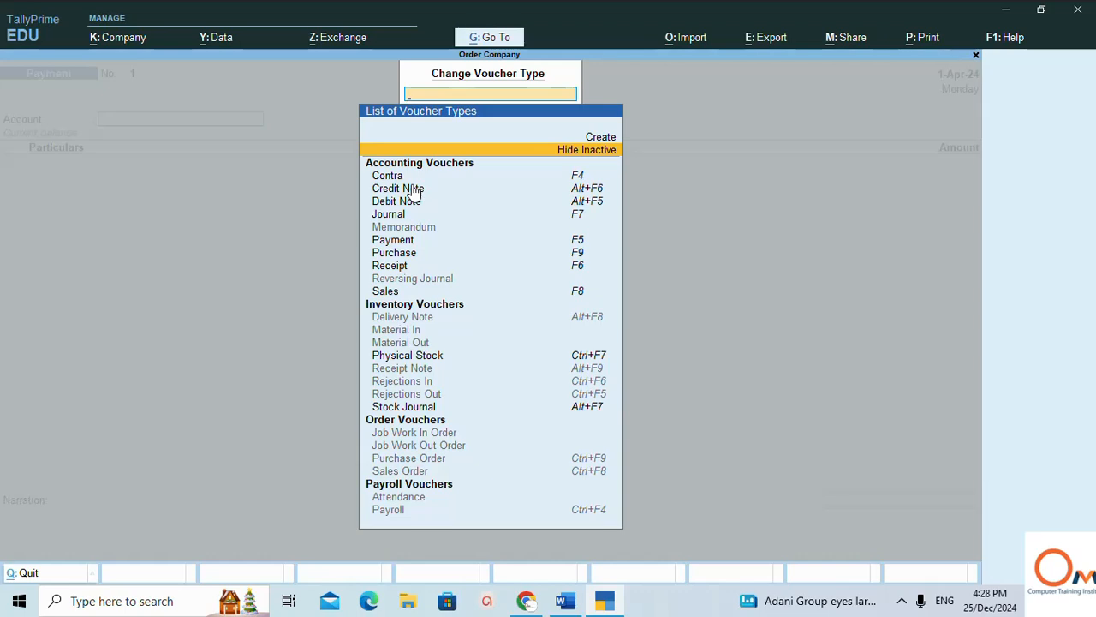
- Choose the inactive Purchase Order voucher type, activate it, and open a new purchase order voucher
key(Down)
key(Down)
key(Down)
key(Down)
key(Down)
key(Down)
key(Down)
key(Down)
key(Down)
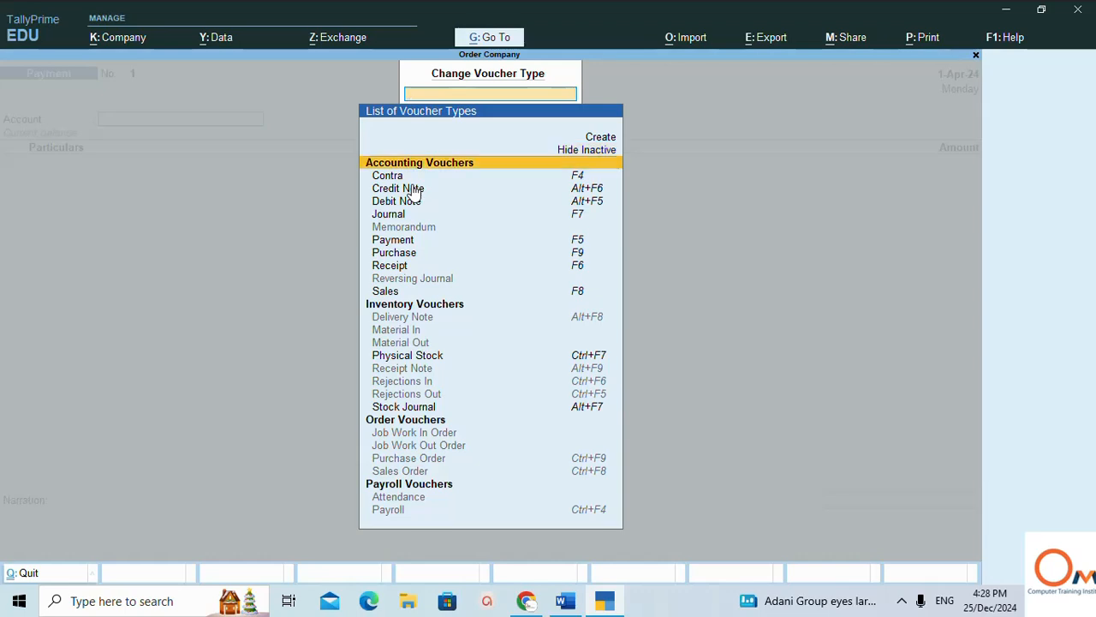
key(Down)
key(Down)
key(Down)
key(Down)
key(Down)
key(Down)
key(Down)
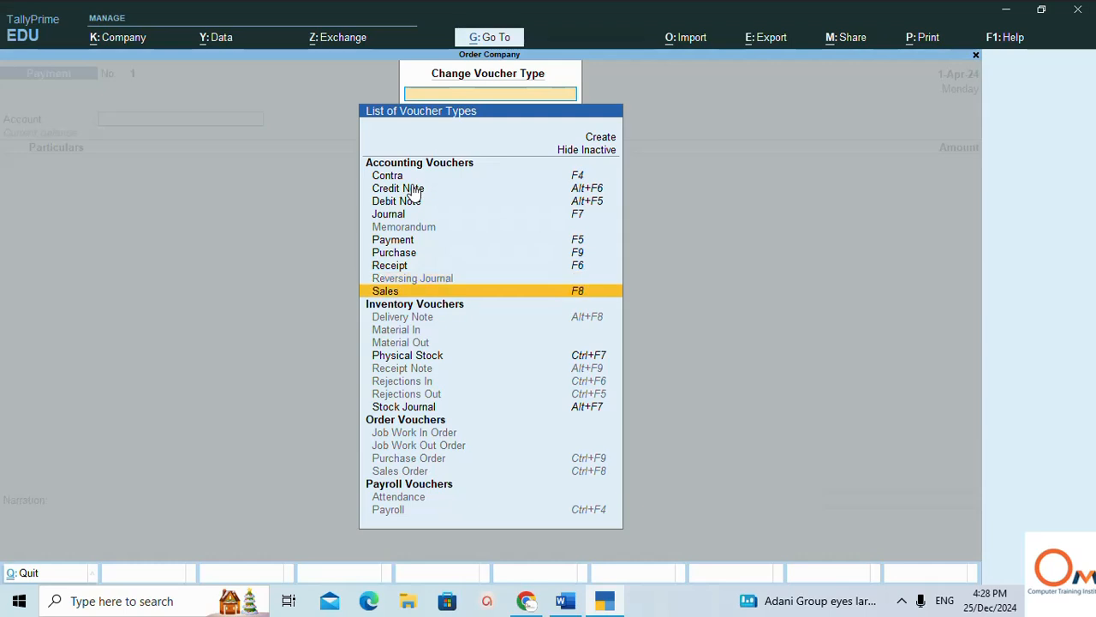
key(Down)
key(Down)
key(Down)
key(Down)
key(Down)
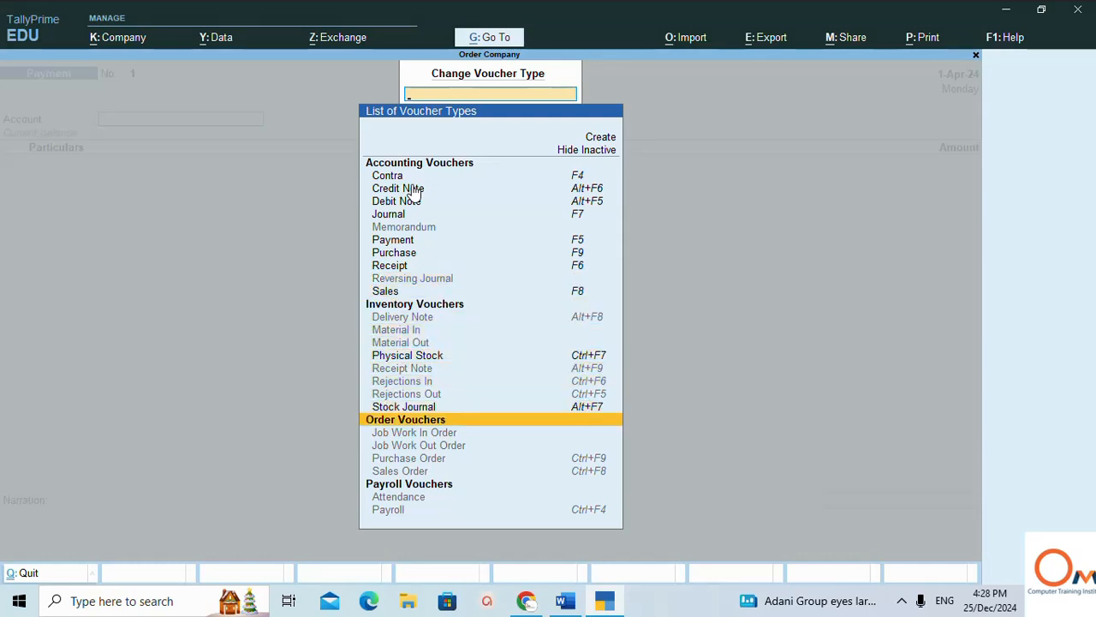
key(Down)
key(Down)
key(Down)
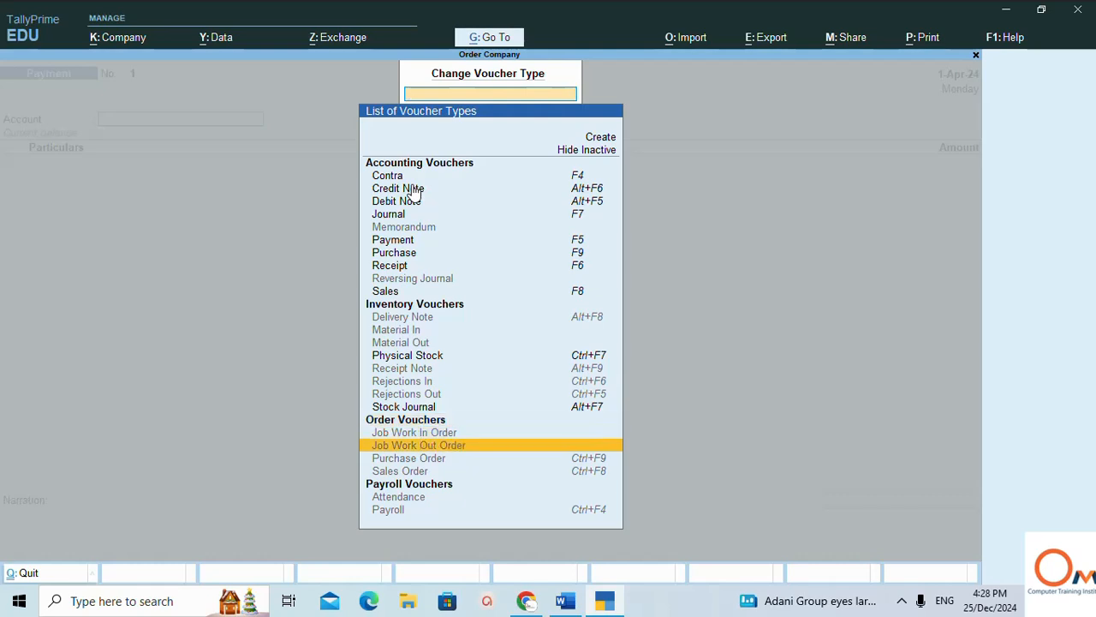
key(Return)
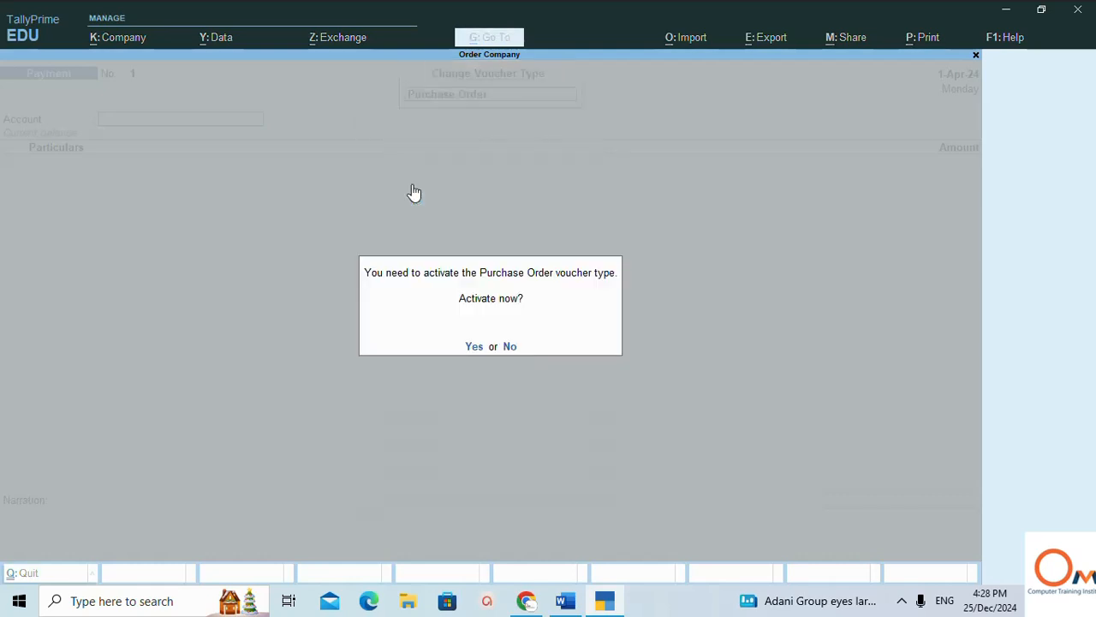
key(y)
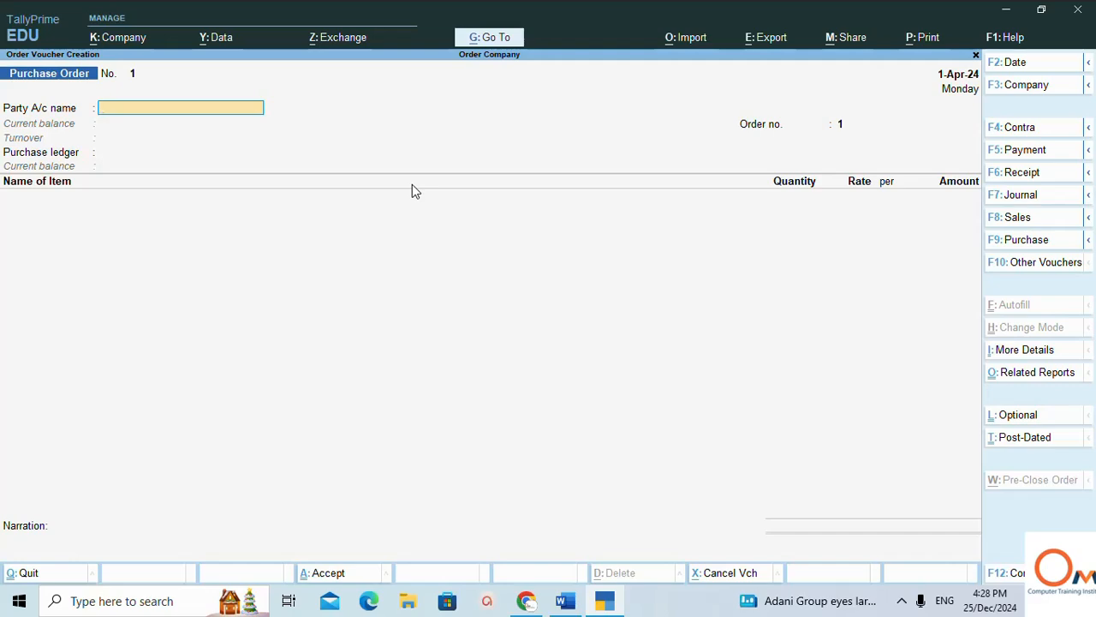
- Check the supplier and goods of the first purchase order exercise in the Word tally notes, and return to TallyPrime
key(alt+Tab)
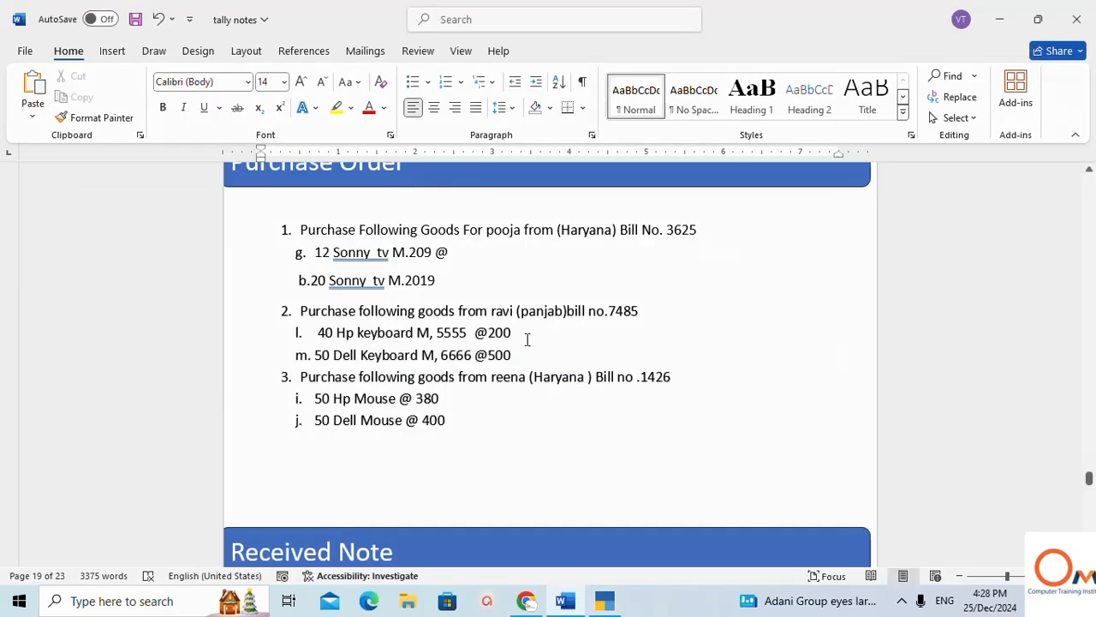
scroll(453, 329, up, 1)
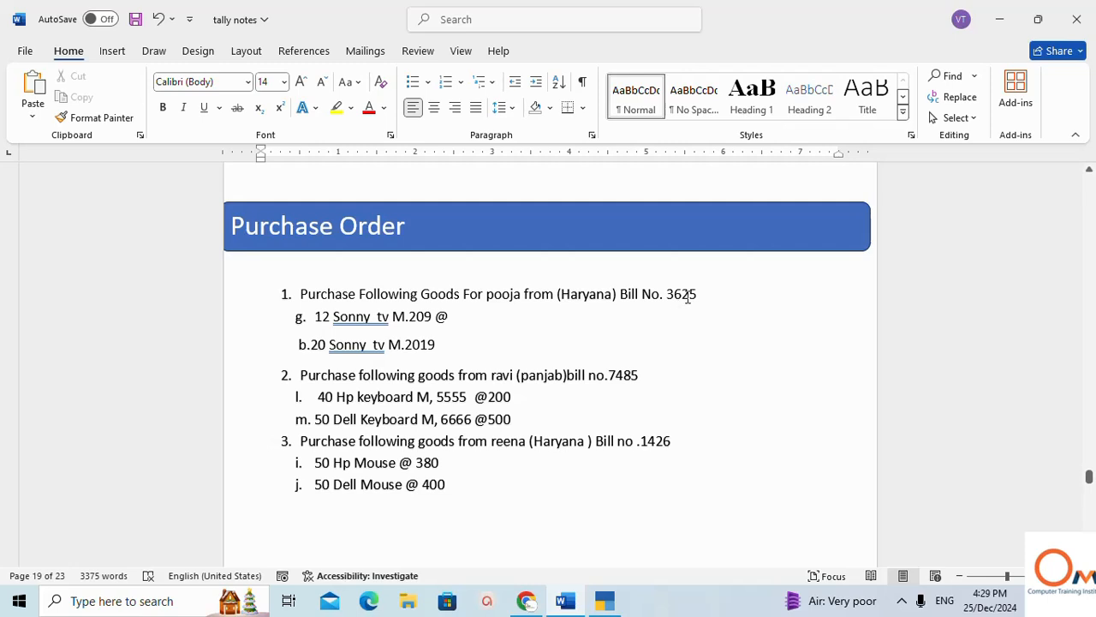
key(alt+Tab)
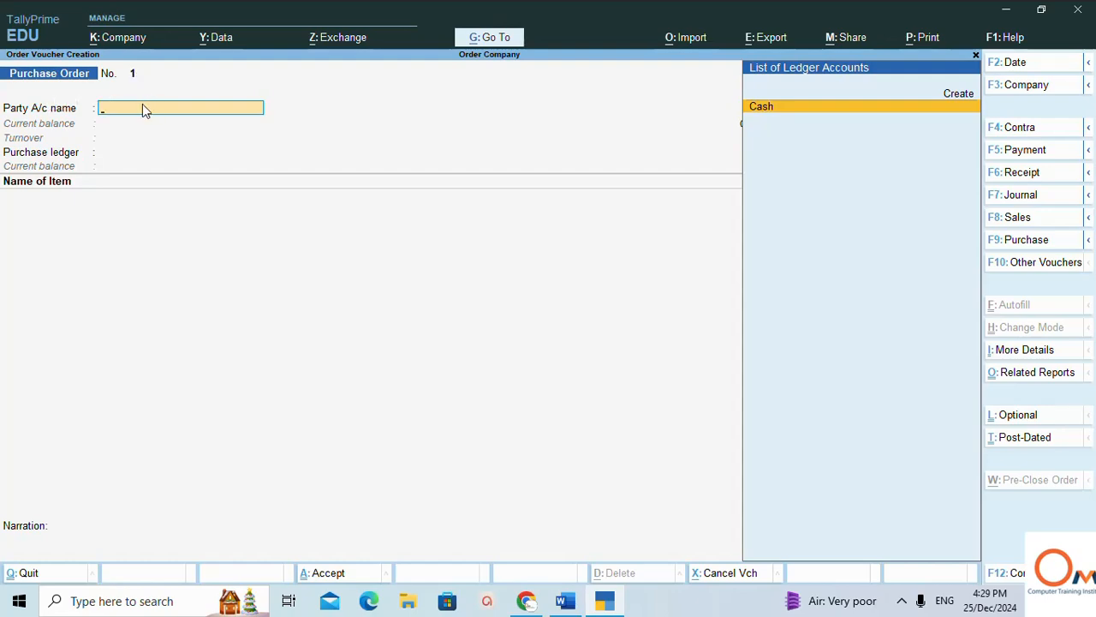
key(alt+Tab)
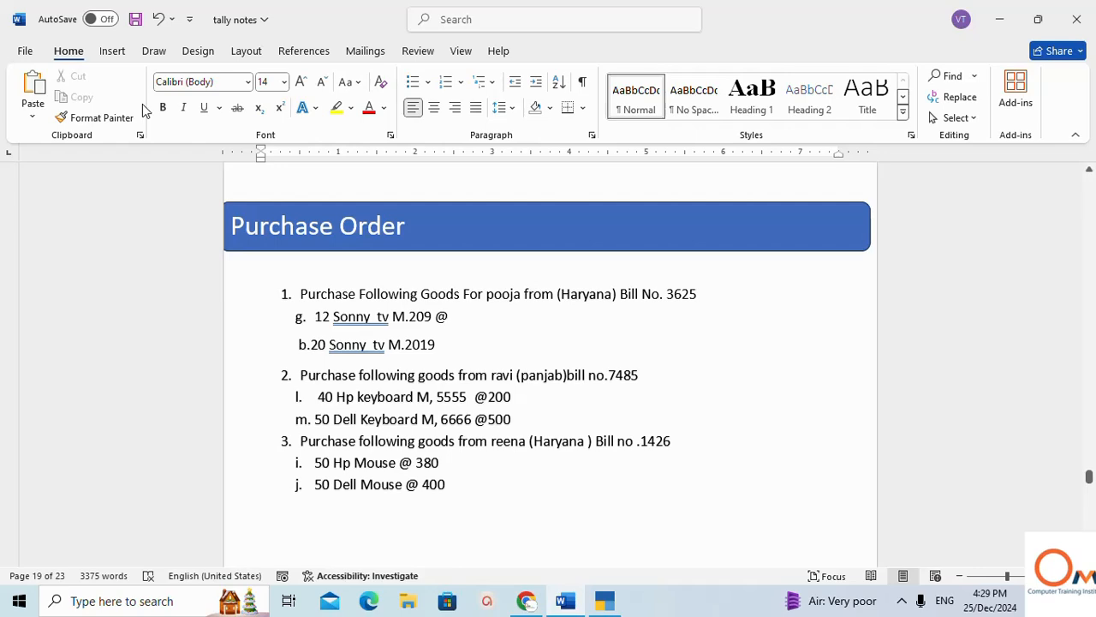
key(alt+Tab)
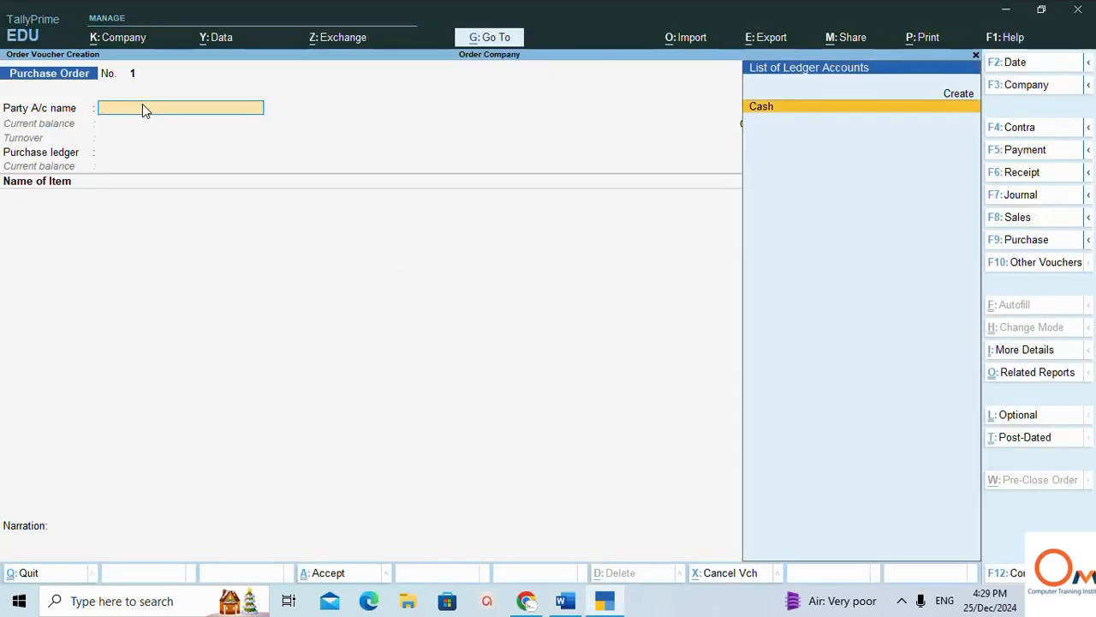
- Create a ledger with the supplier's name under Sundry Creditors and use it as the purchase order's party account
key(ctrl)
key(alt+c)
text(Poo)
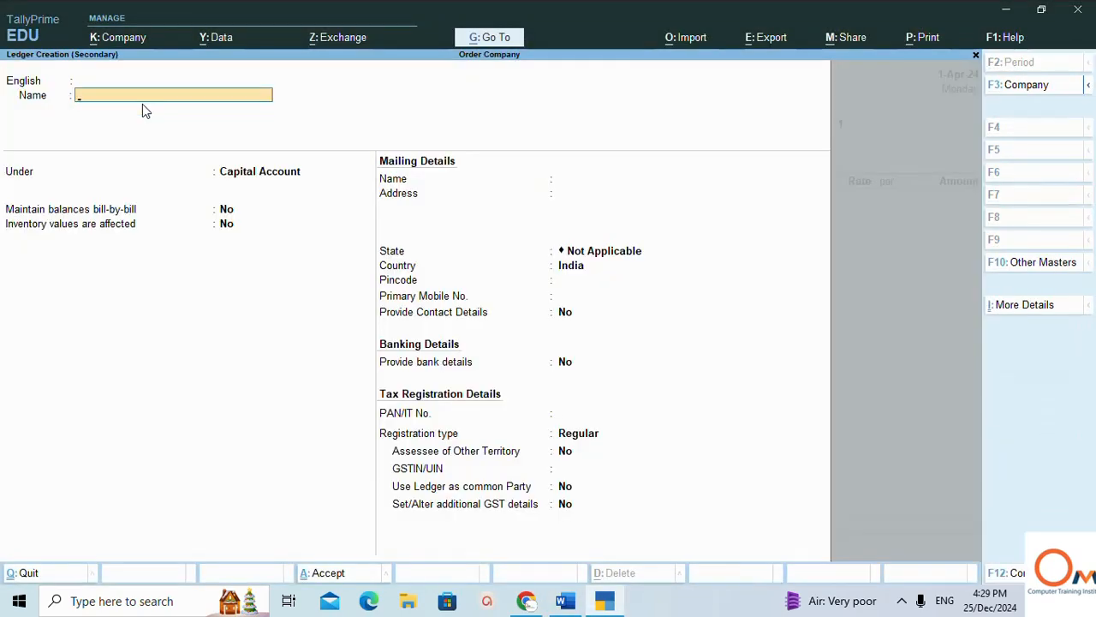
text(ja)
key(Return)
key(Return)
key(Return)
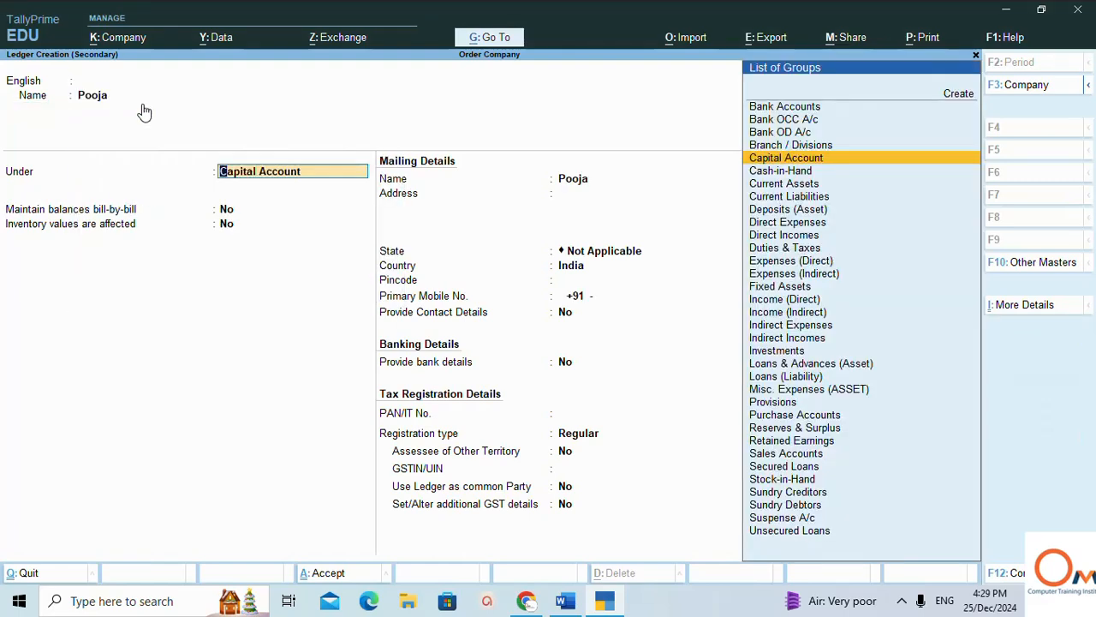
text(Sun)
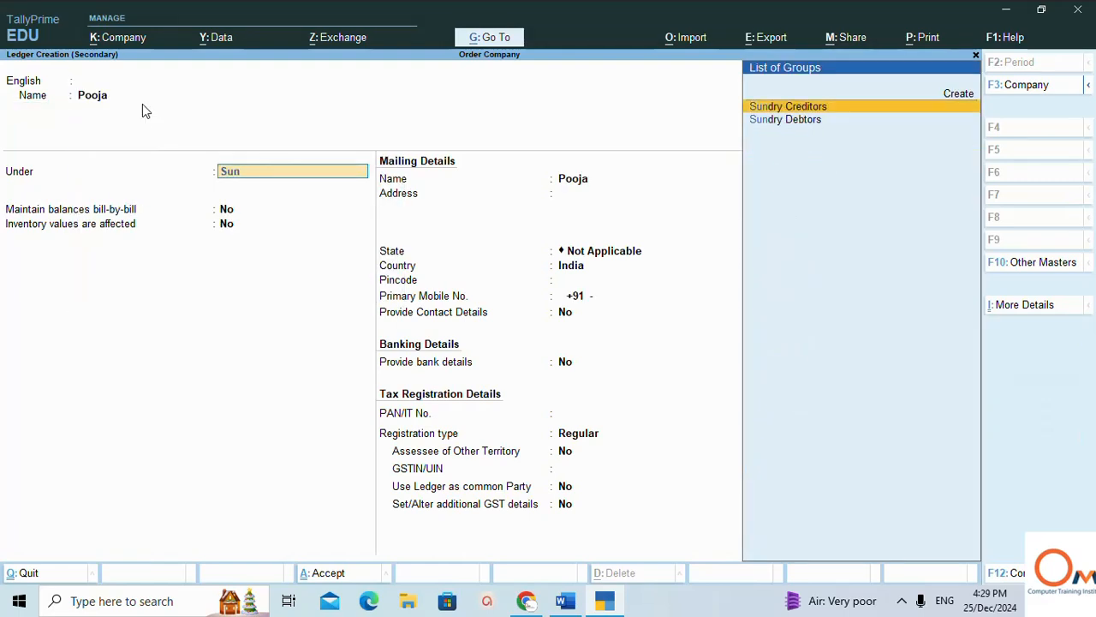
key(Return)
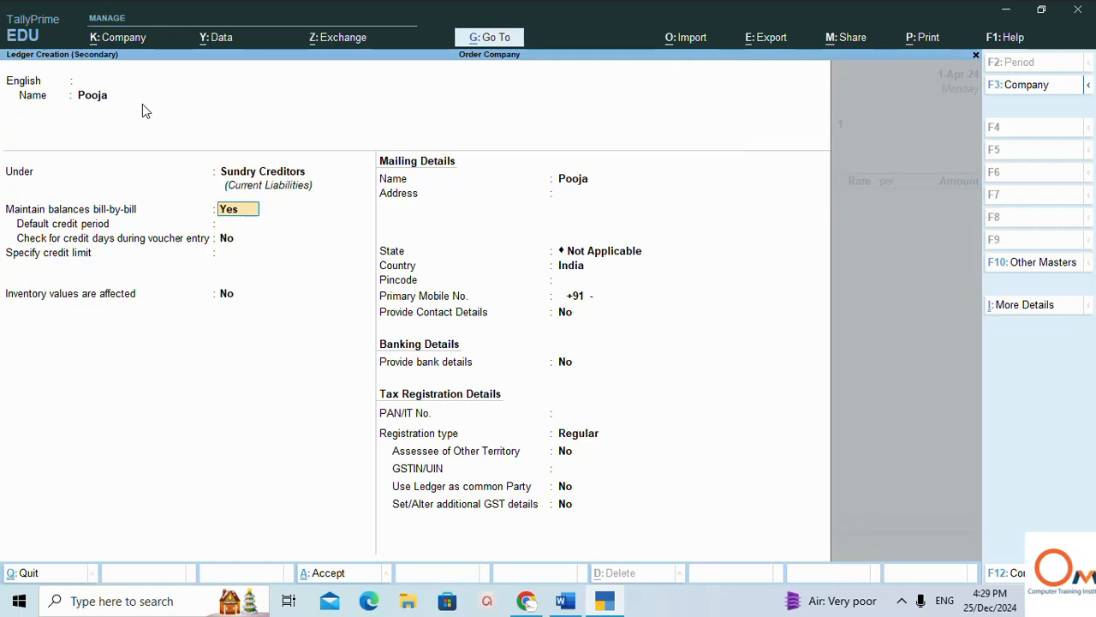
key(ctrl+a)
key(Return)
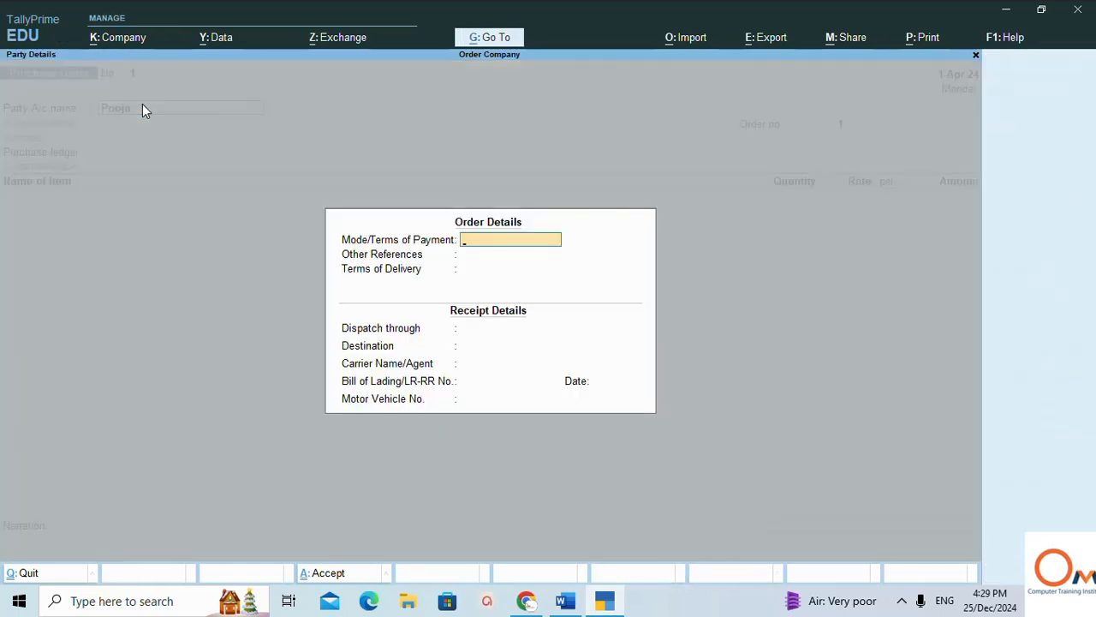
- Leave the order and receipt details blank and accept the supplier's party details with their default values
key(Return)
key(Return)
key(Return)
key(Return)
key(Return)
key(Return)
key(Return)
key(Return)
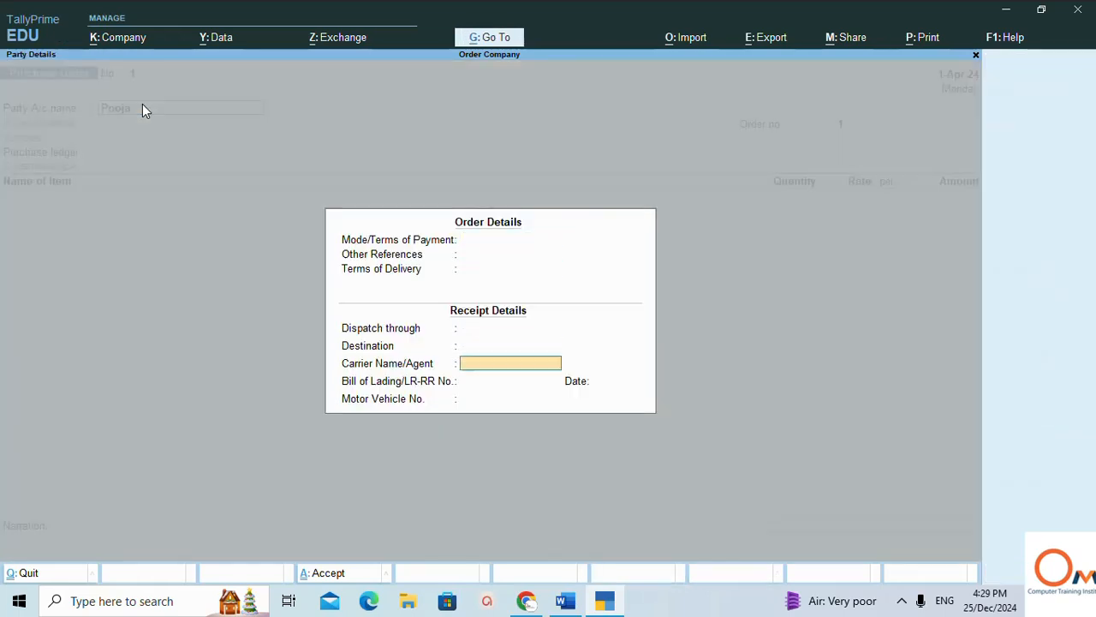
key(Return)
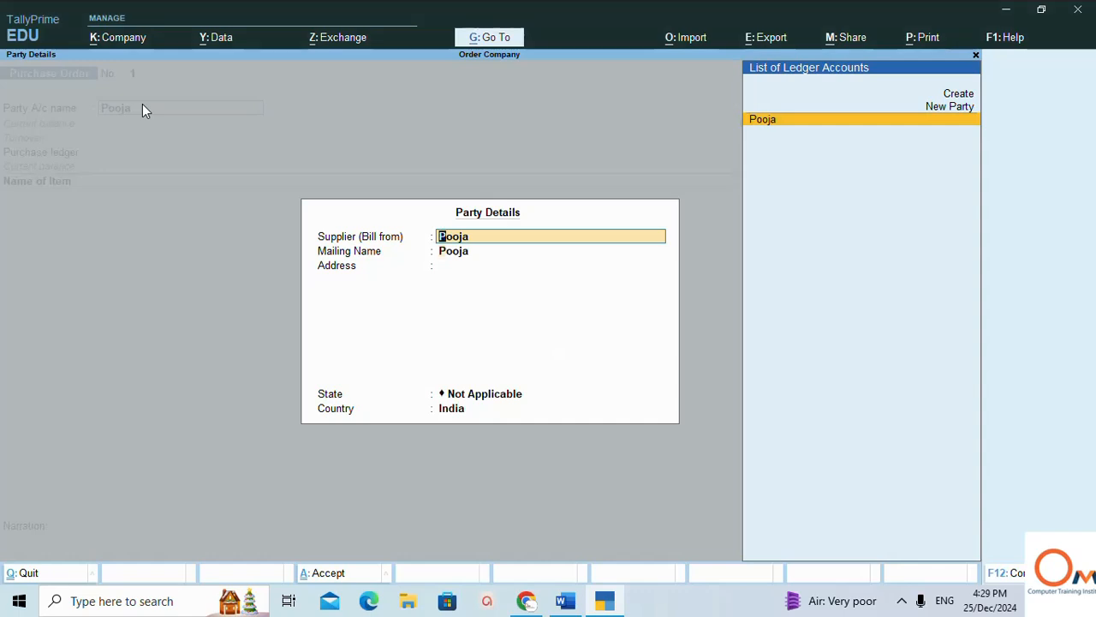
key(Return)
key(Return)
key(Return)
key(Return)
key(Return)
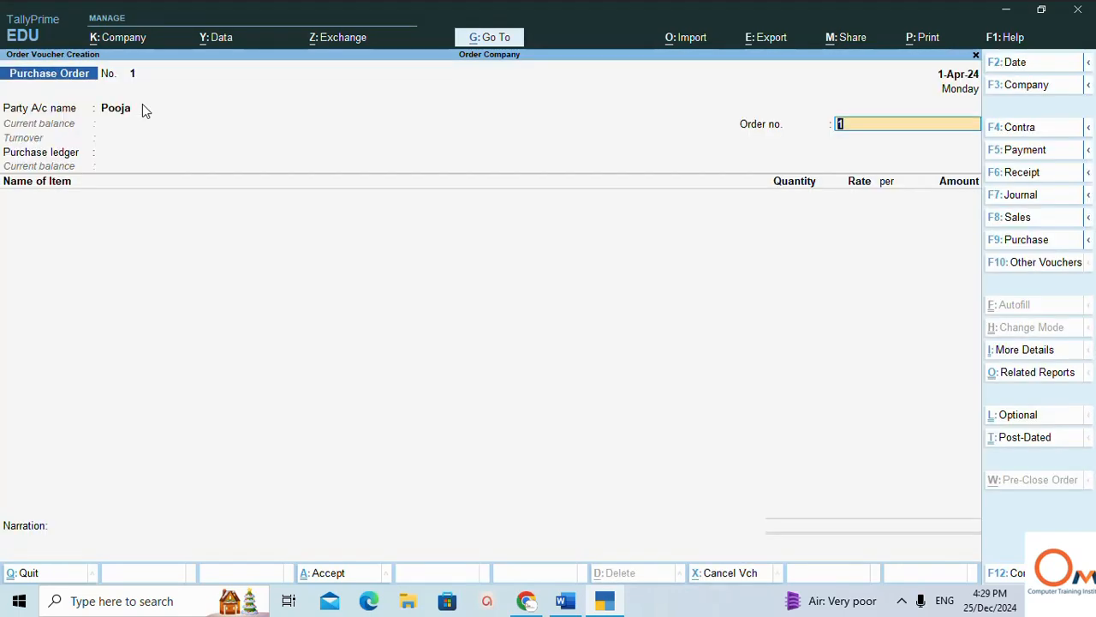
- Reopen the party details from the party account and set the supplier's state to Haryana, keeping India as the country
click(137, 109)
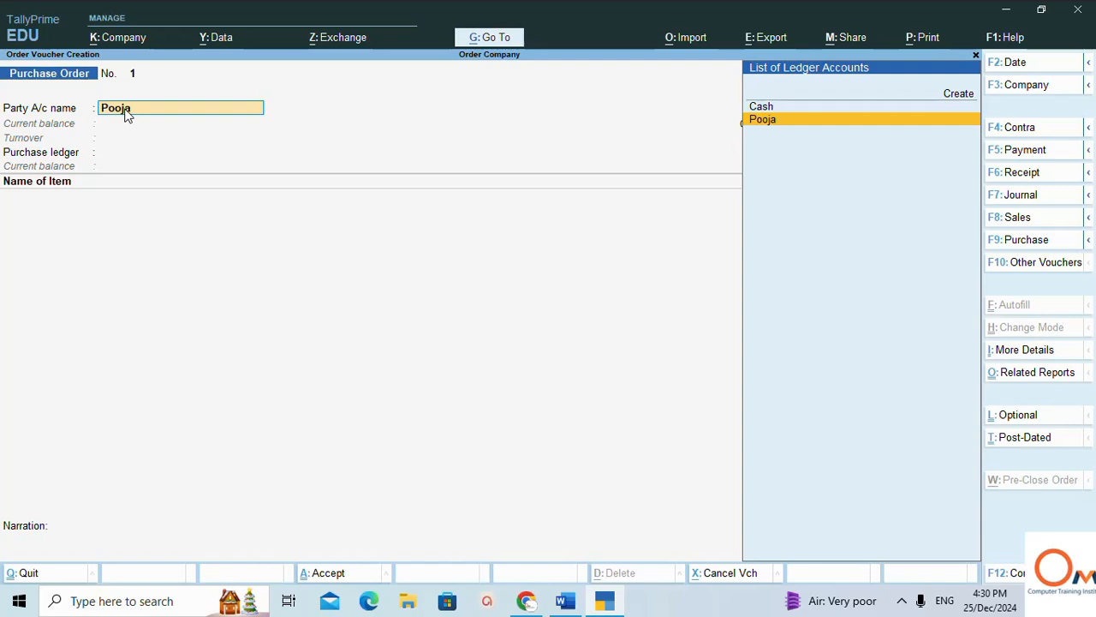
key(Return)
key(Return)
key(Return)
key(Return)
key(Return)
key(Return)
key(Return)
key(Return)
key(Return)
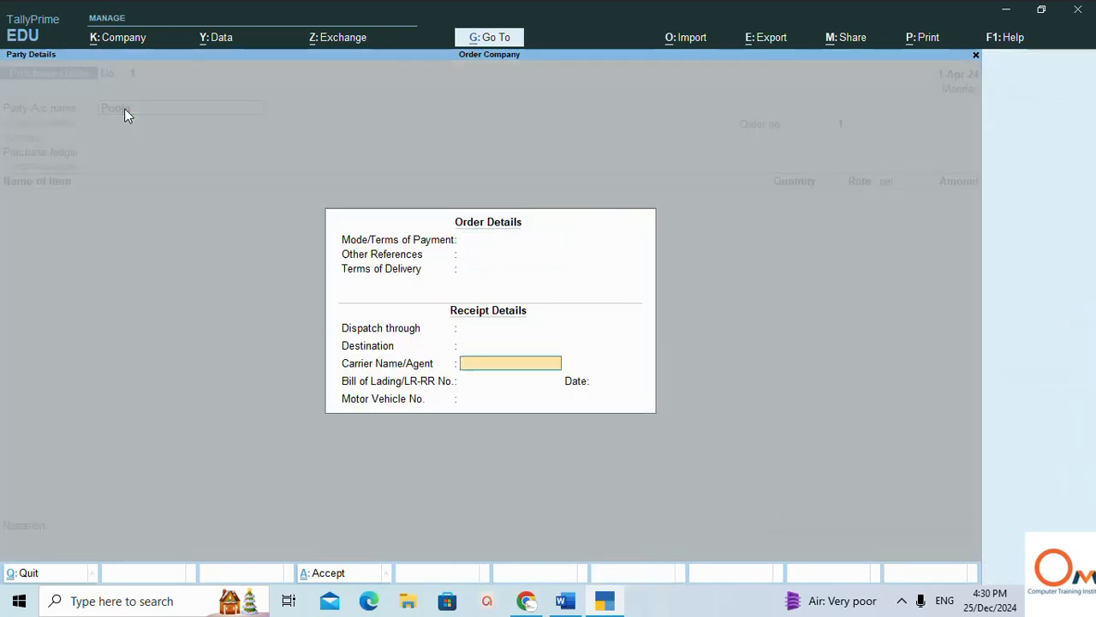
key(Return)
key(Return)
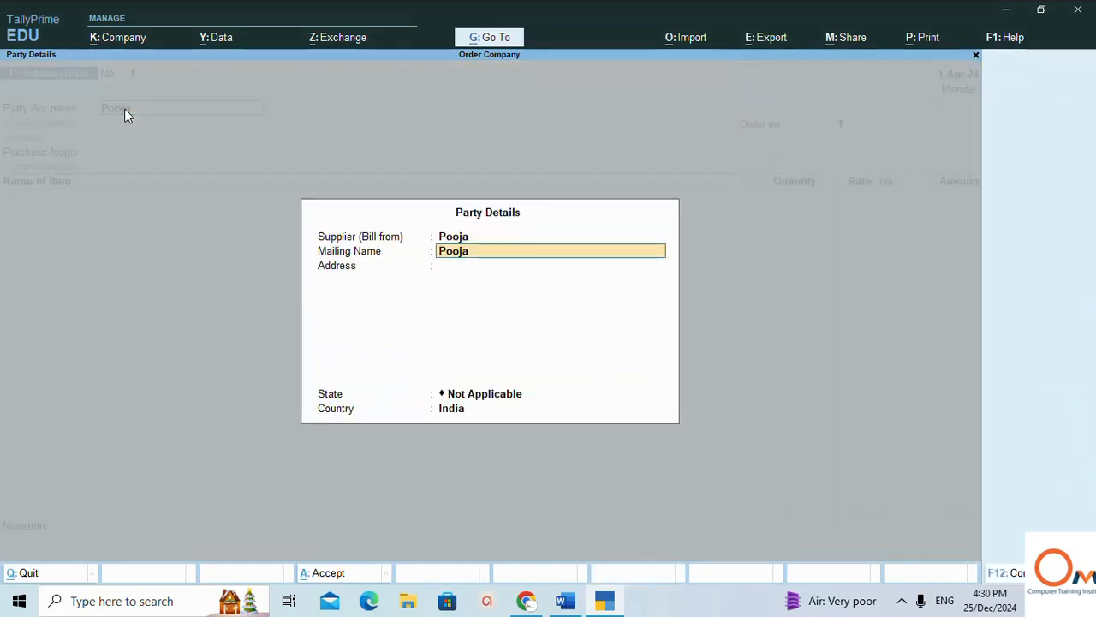
key(Return)
key(Return)
key(Return)
key(Up)
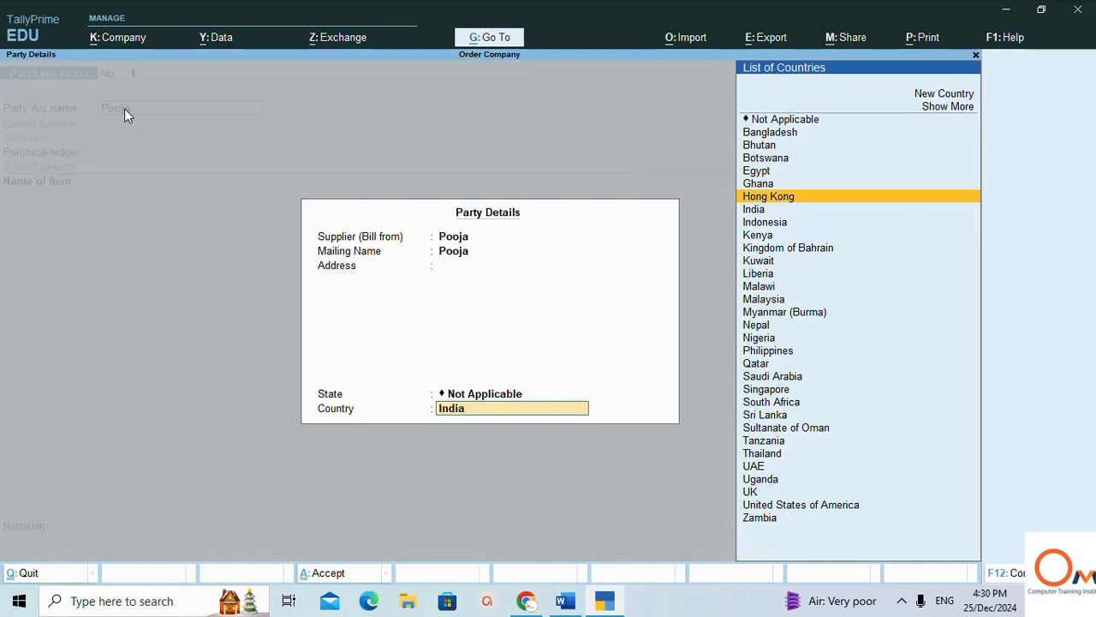
click(479, 396)
text(H)
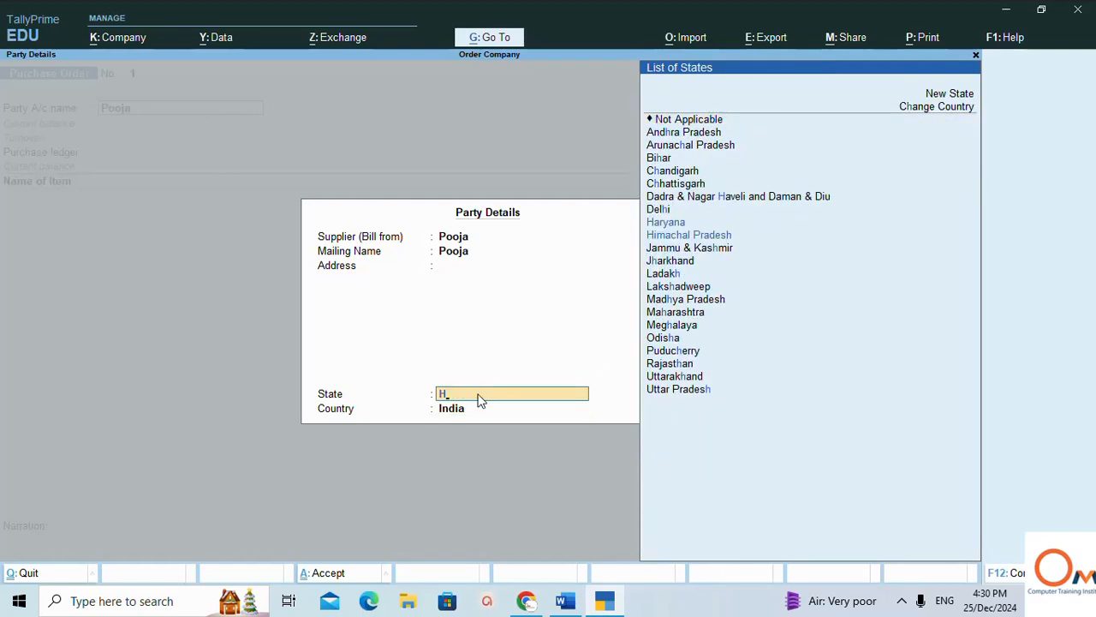
key(Up)
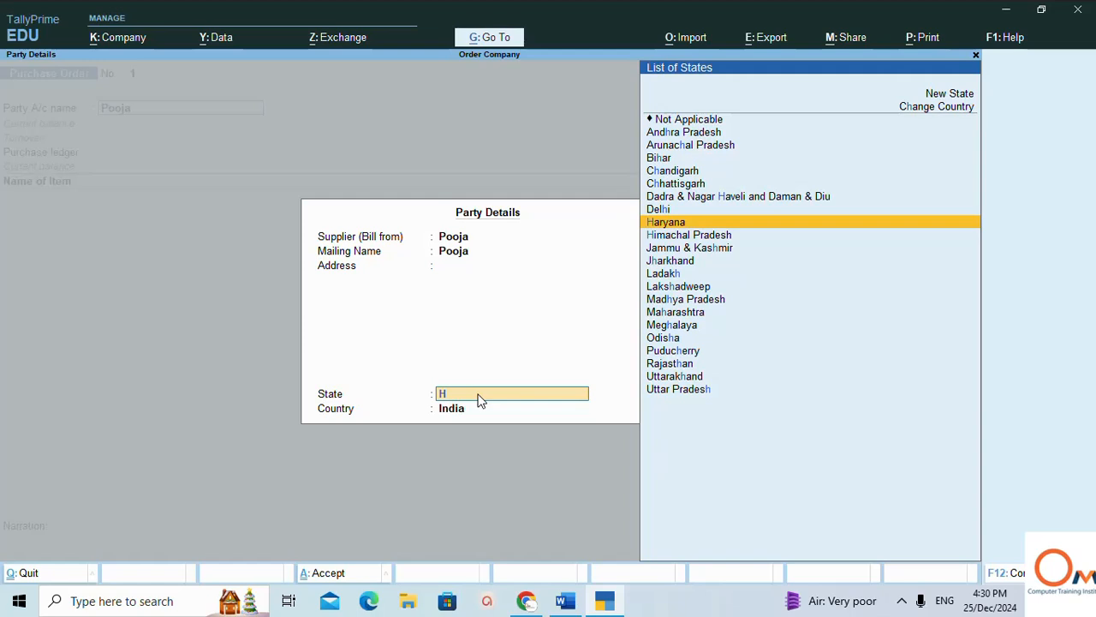
key(Return)
key(Return)
key(Return)
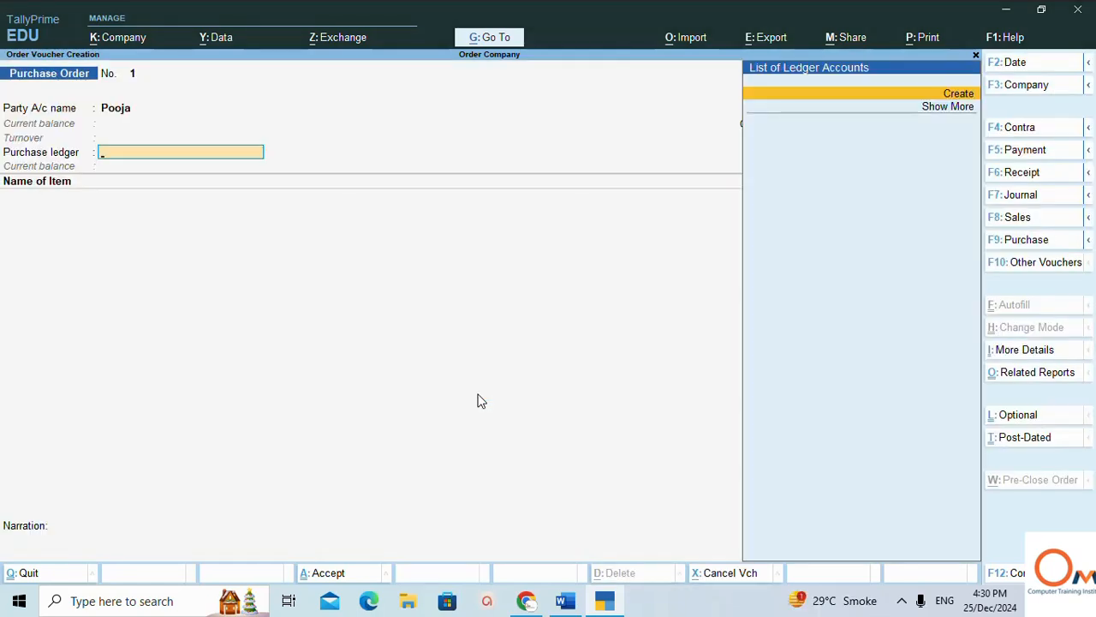
- Create a ledger named Purchase under Purchase Accounts and use it as the order's purchase ledger
key(alt)
key(alt+c)
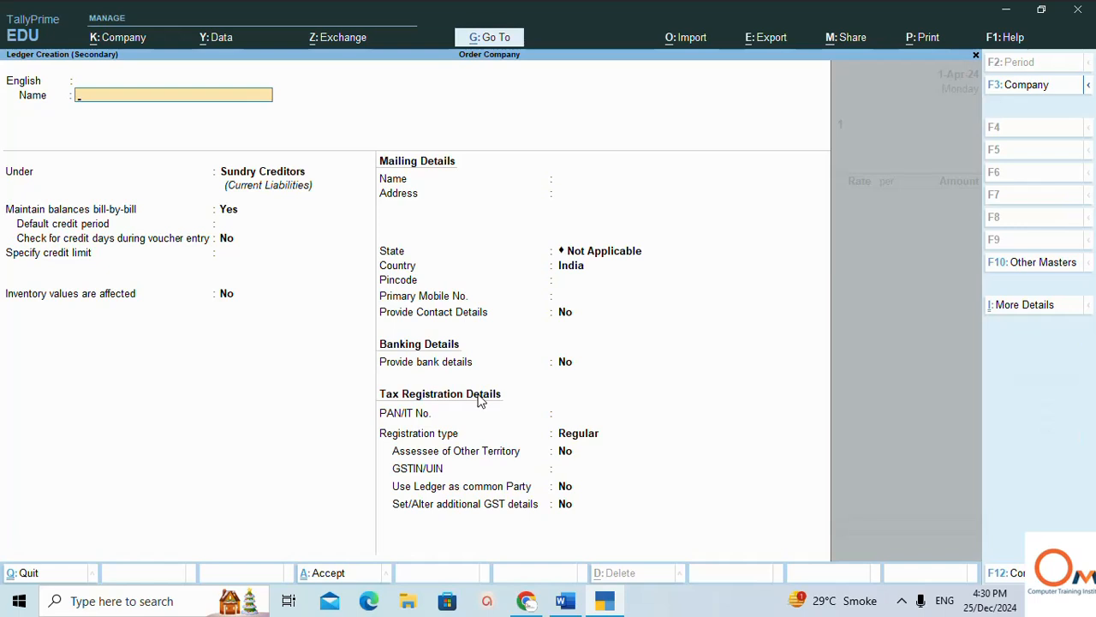
text(Purchase)
key(Return)
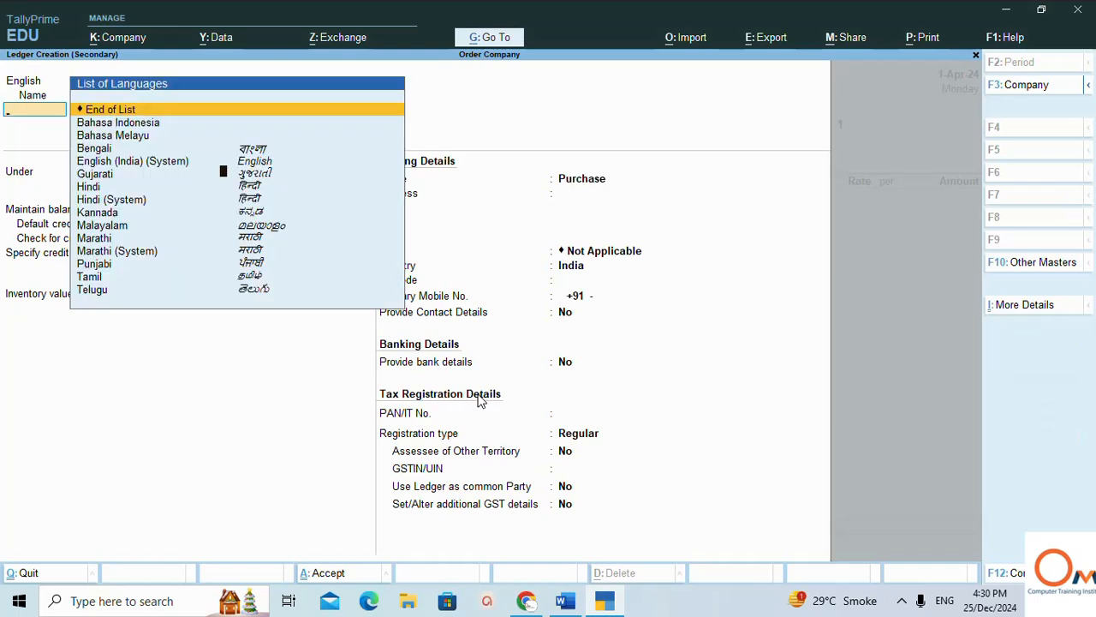
key(Return)
text(pu)
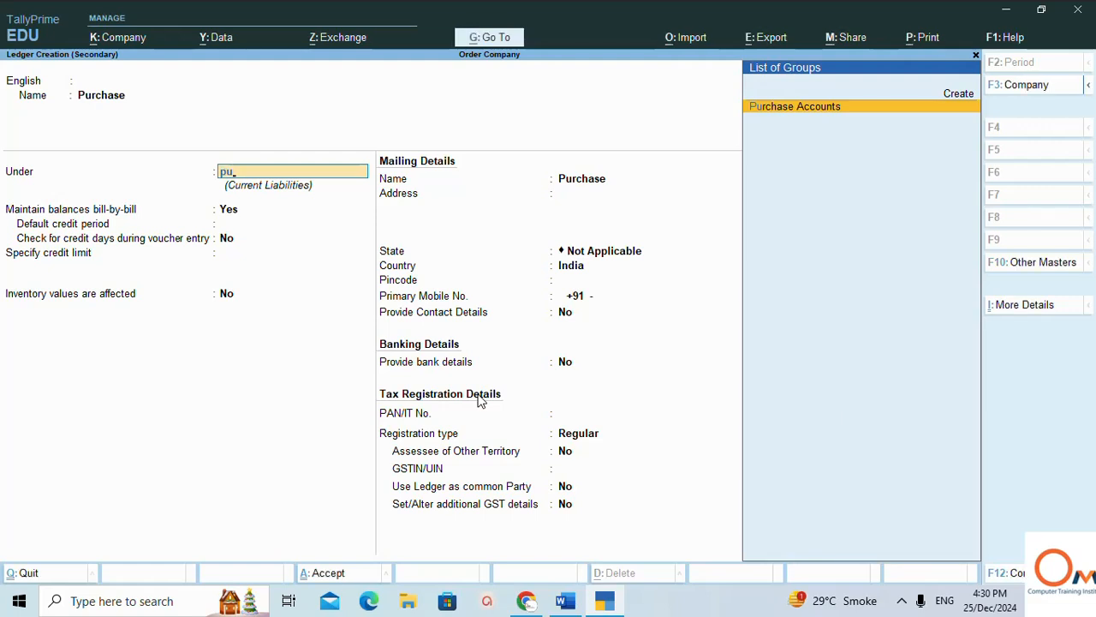
key(Return)
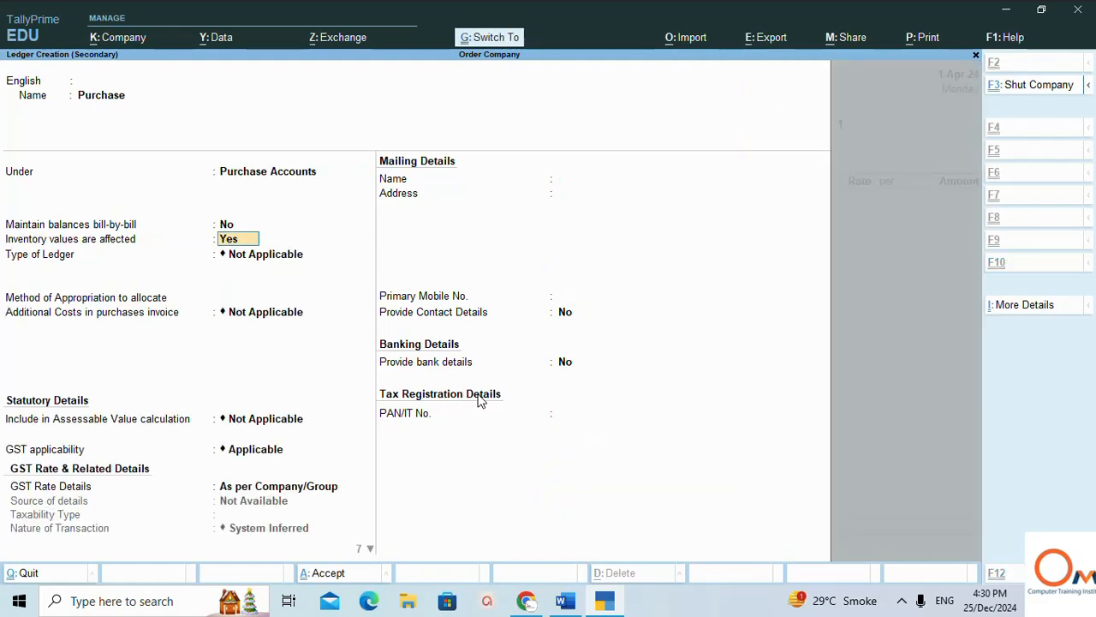
key(ctrl+a)
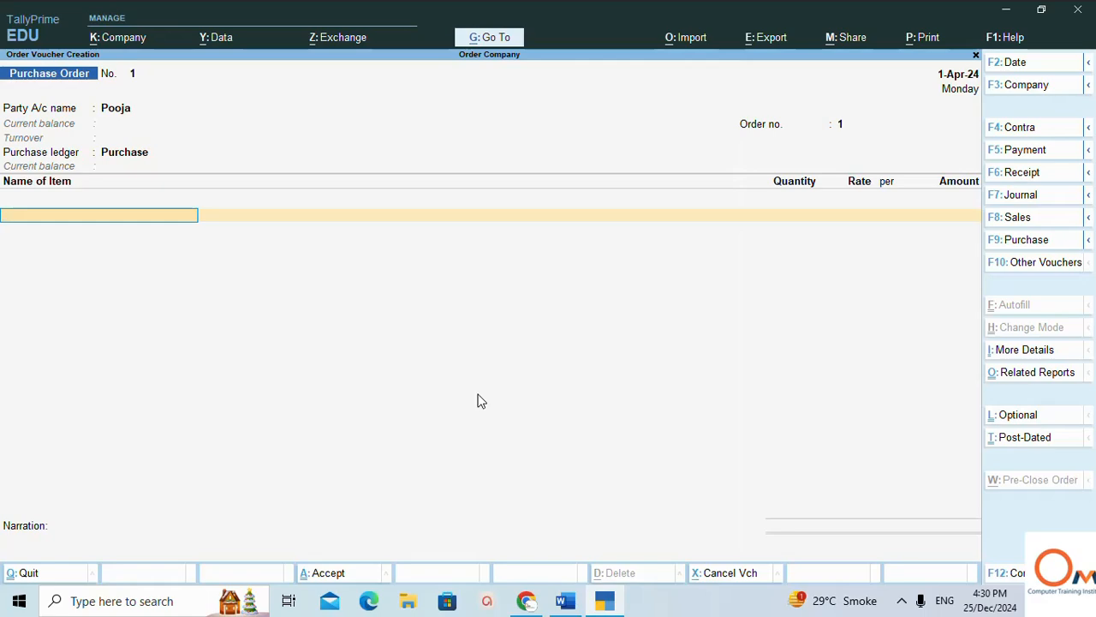
- In the Word tally notes, add the rate 3000 to Sonny tv M.209 and @ 3500 to Sonny tv M.2019, and return to TallyPrime
key(alt+Tab)
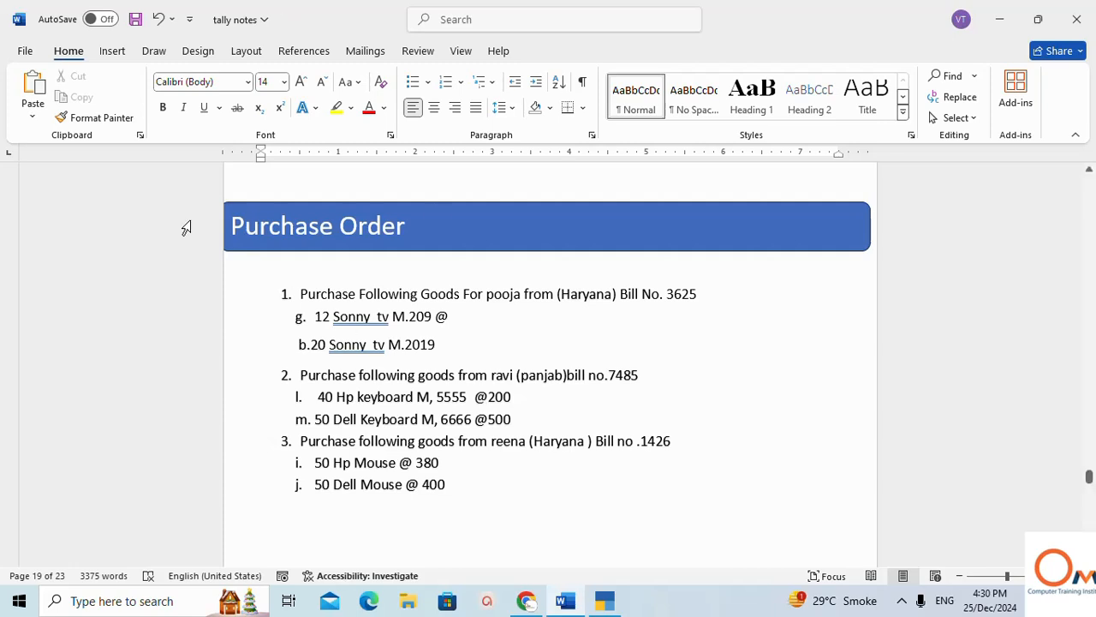
click(471, 320)
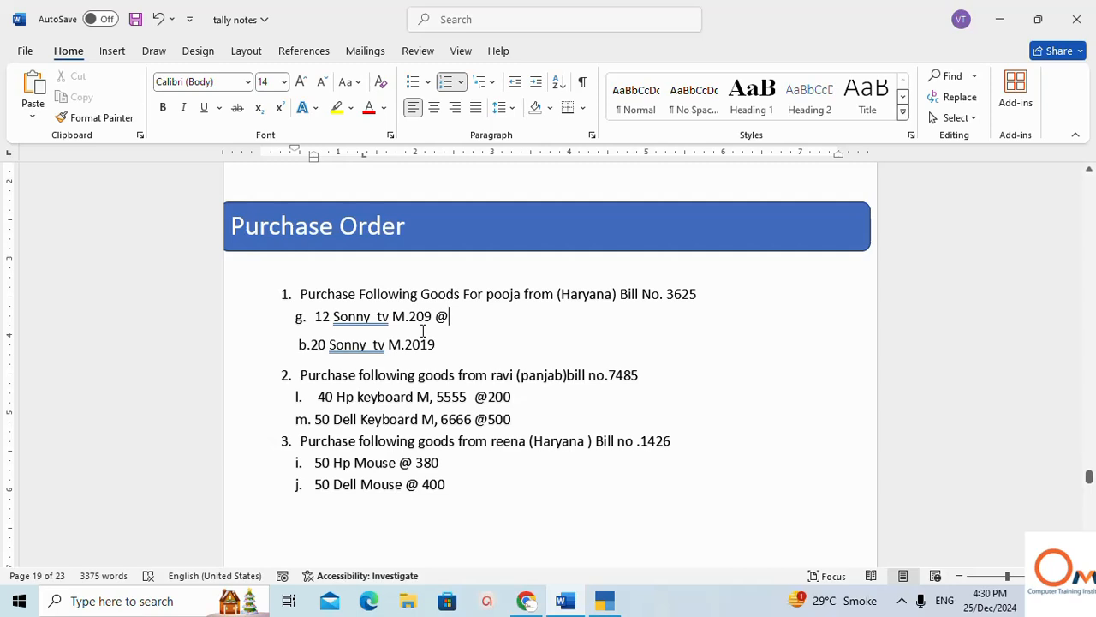
text(3000)
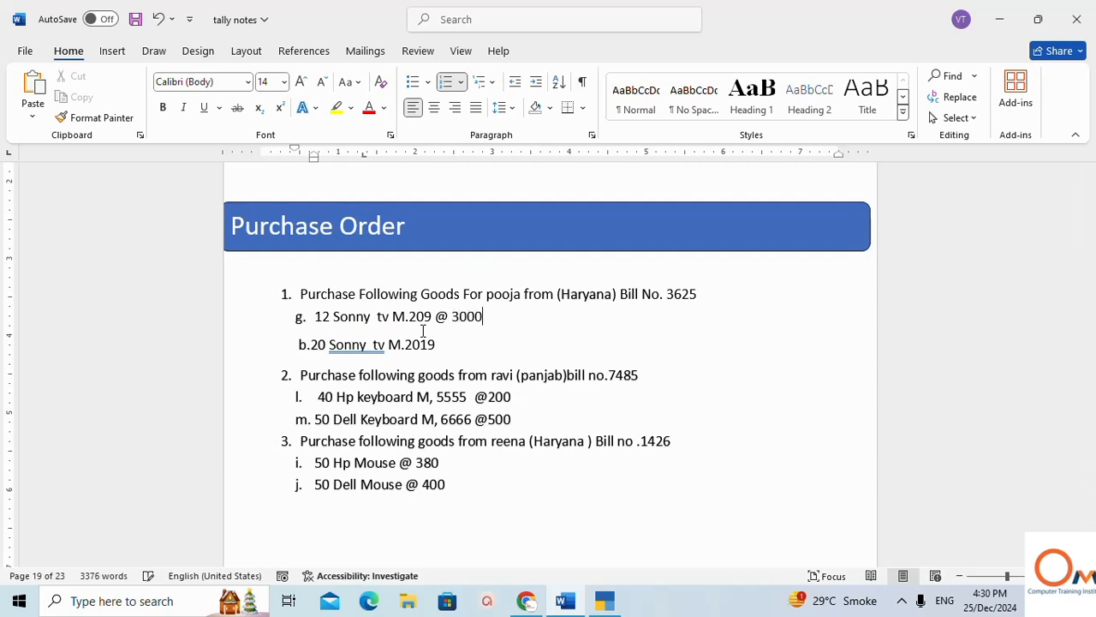
click(465, 350)
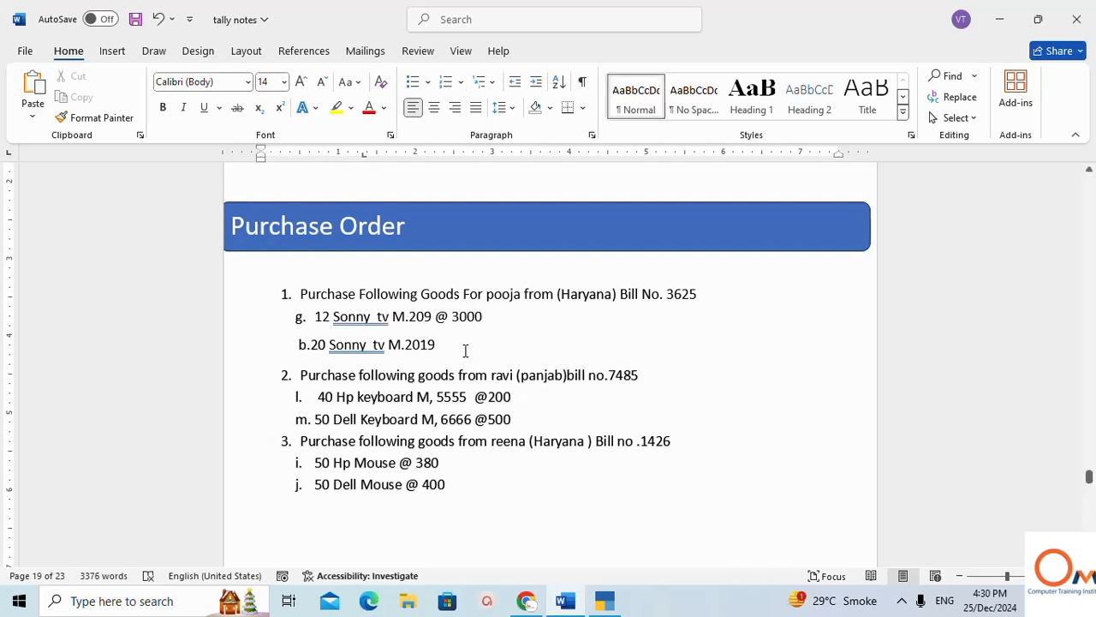
text(@)
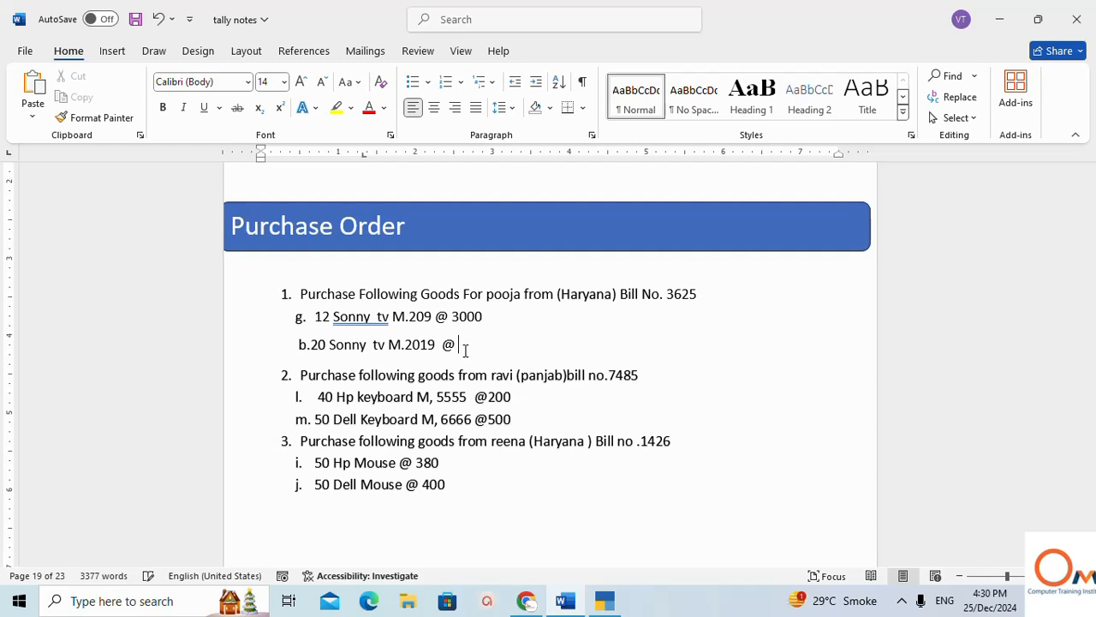
text( 3500)
key(alt+Tab)
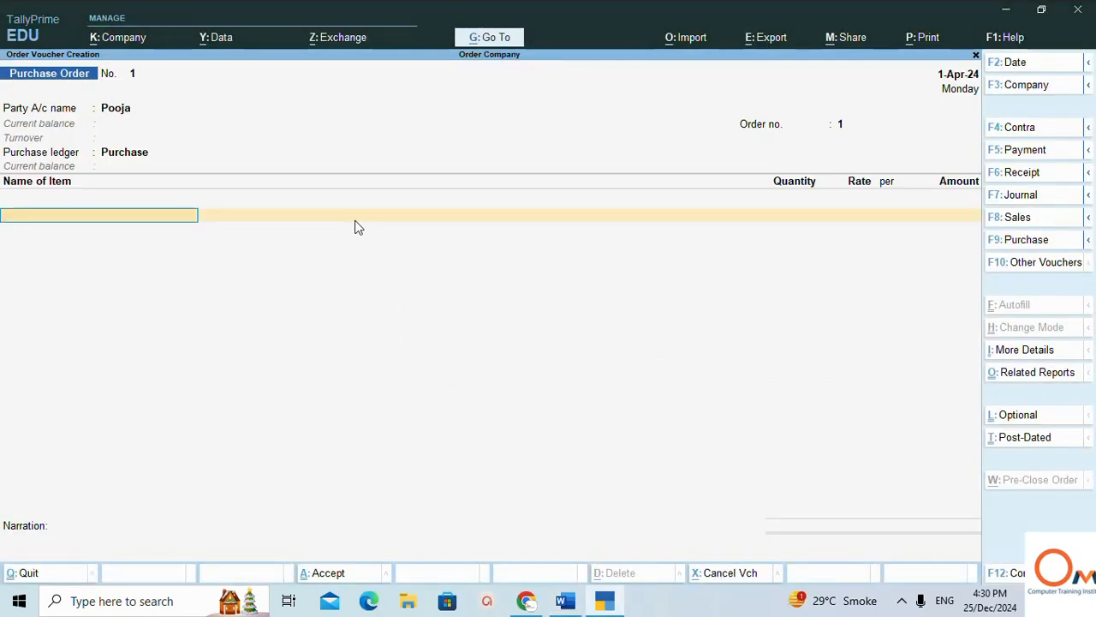
- Start a new stock item named Sonny Tv from the order's item line, under Primary with no category
key(alt+c)
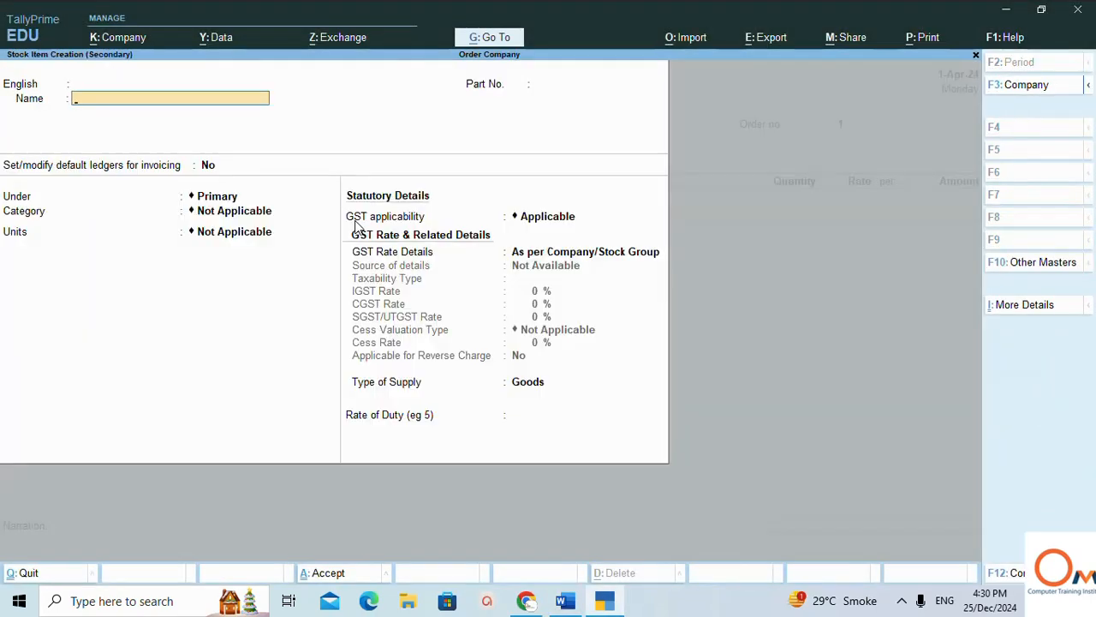
text(Sonny Tv)
key(Return)
key(Return)
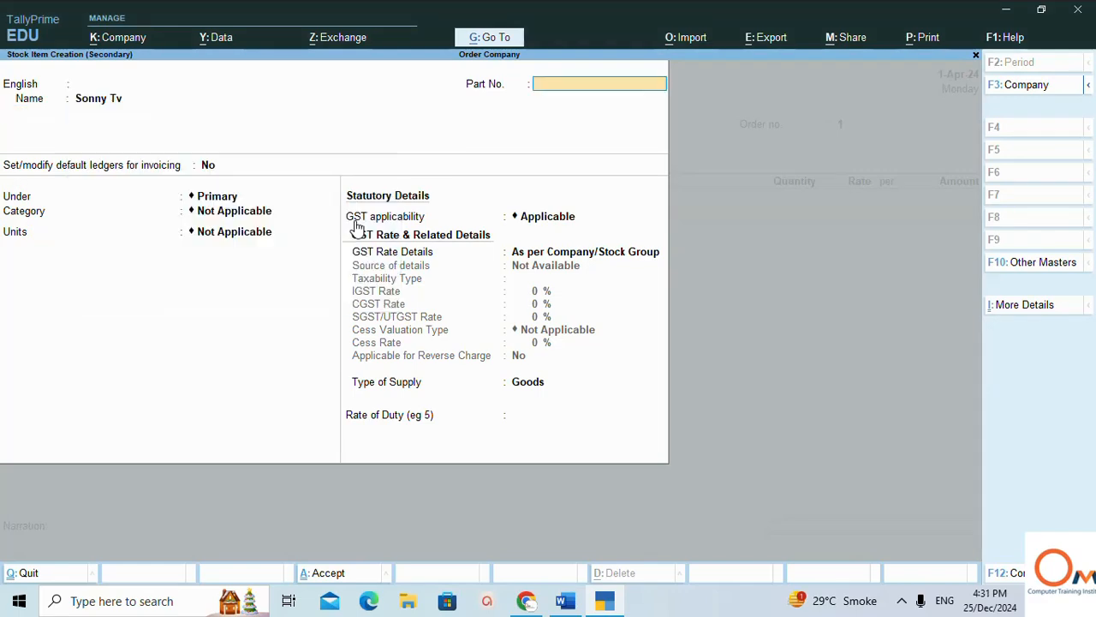
key(Return)
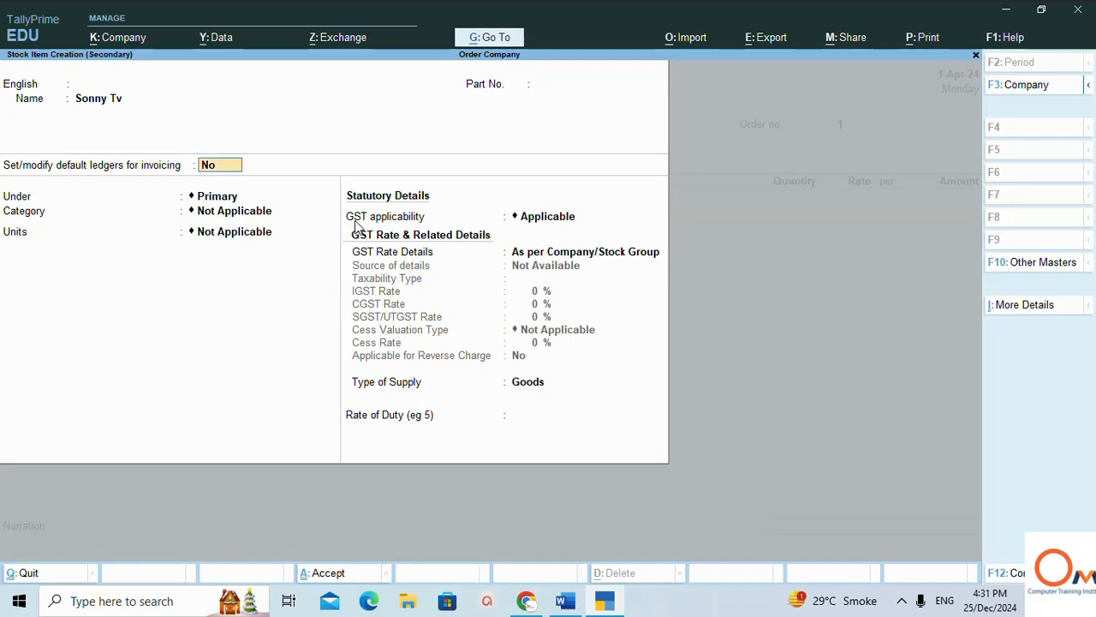
key(Return)
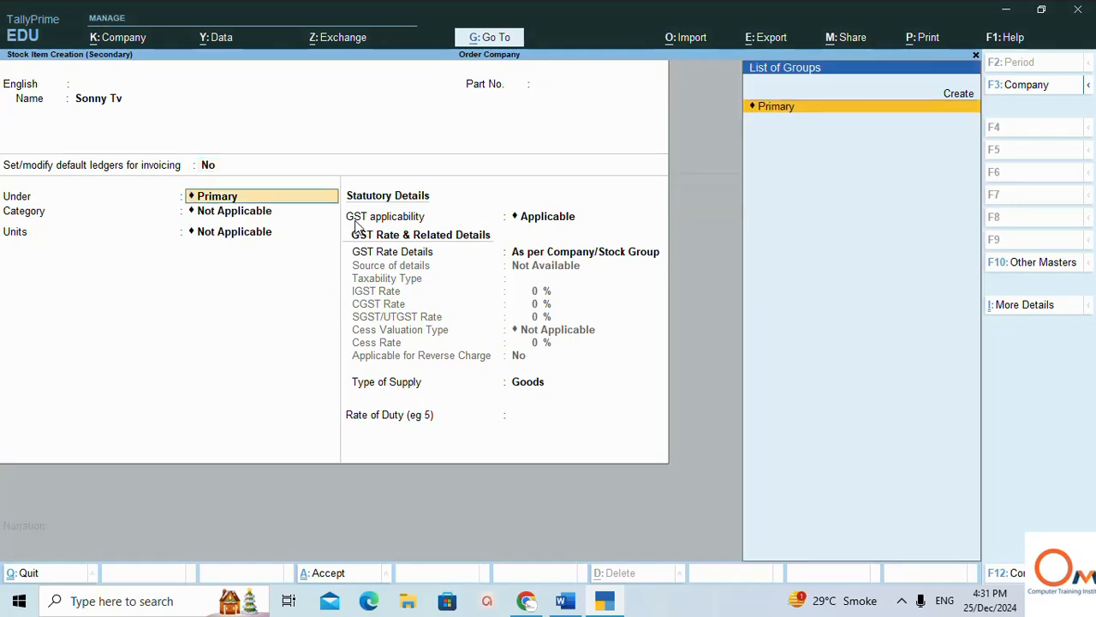
key(Return)
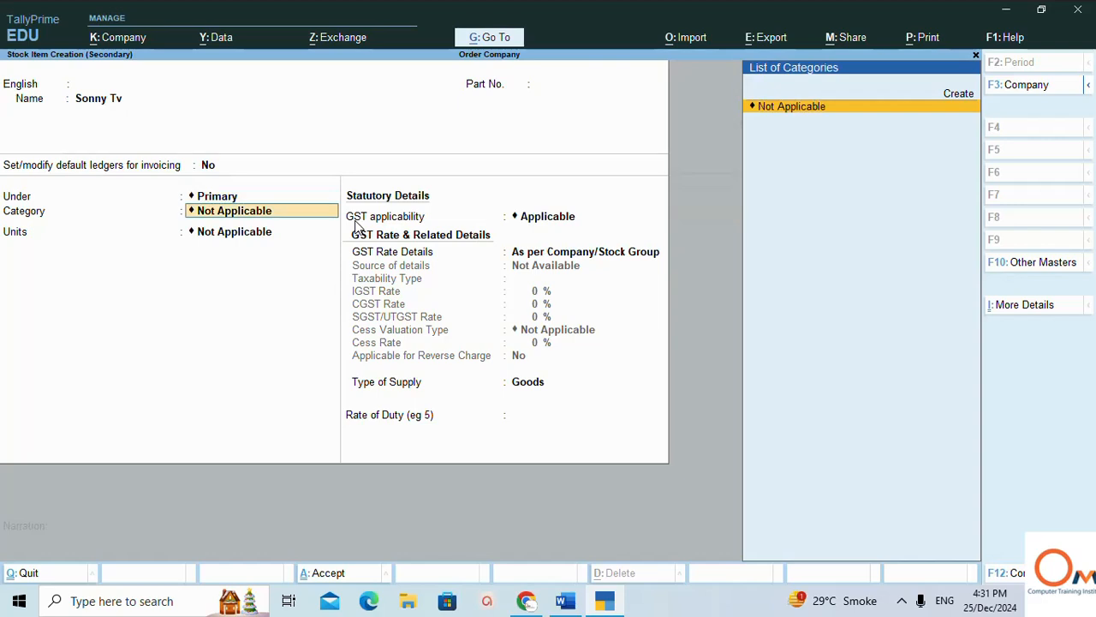
key(Return)
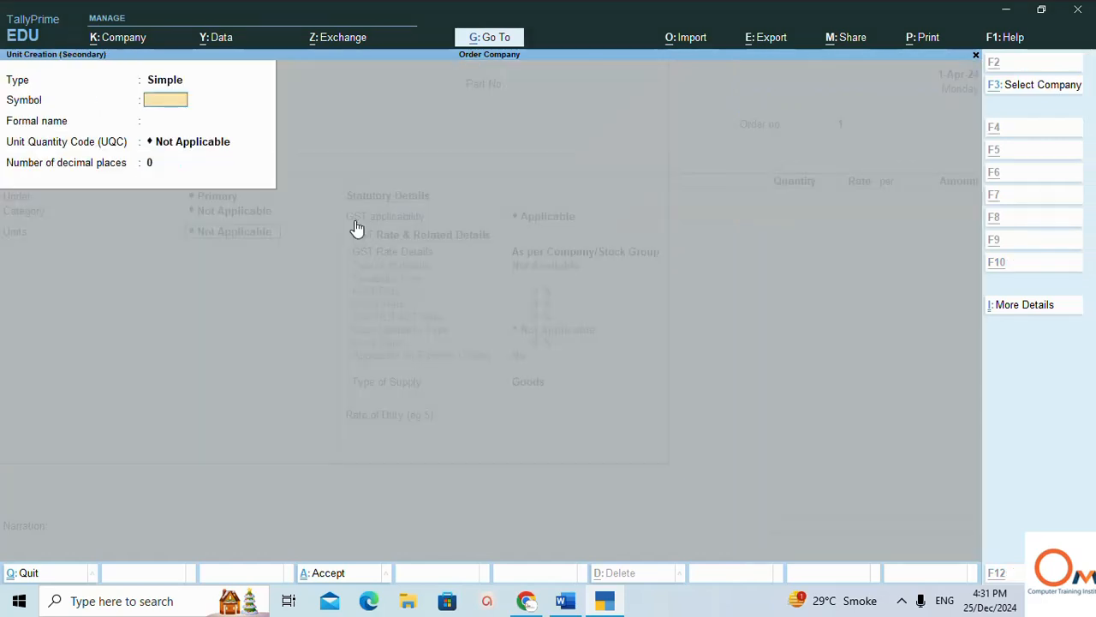
- Create a simple unit with the symbol pc and 0 decimal places, and assign it to the stock item
key(alt+c)
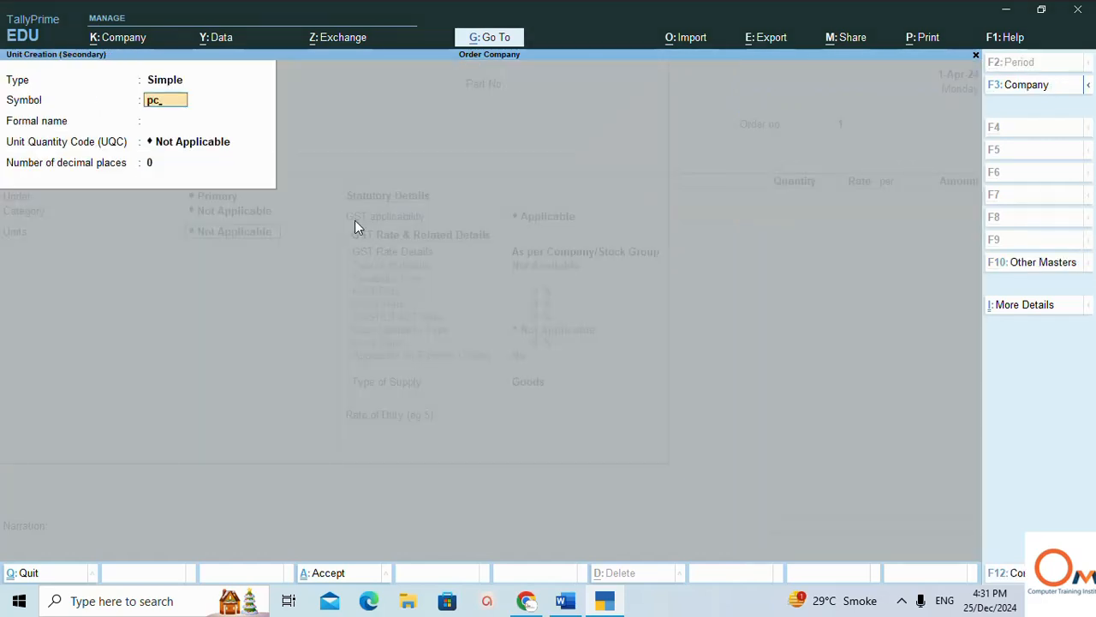
key(Return)
key(Return)
key(Return)
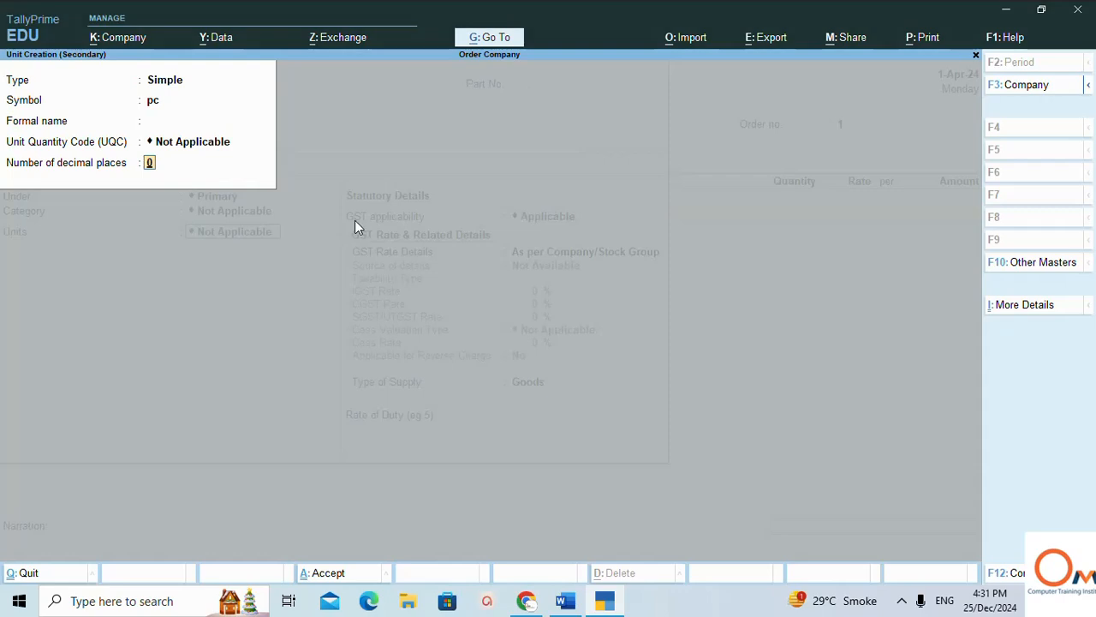
key(Return)
key(Return)
key(Return)
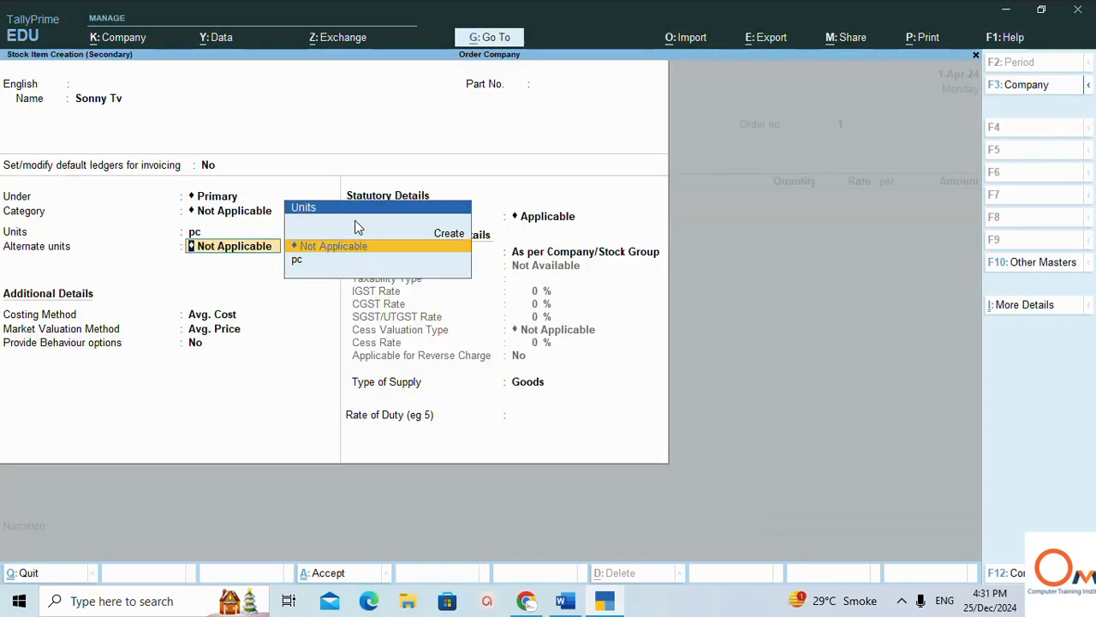
- Keep the remaining default unit, costing and GST settings and save the Sonny Tv stock item
key(Return)
key(Return)
key(Return)
key(Return)
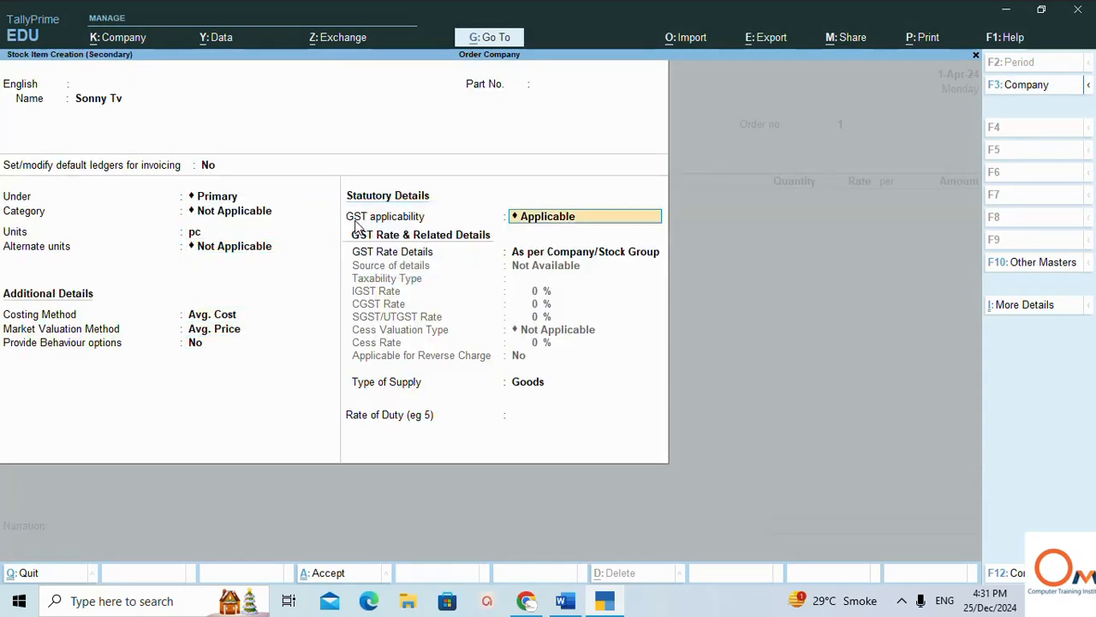
key(Return)
key(Return)
key(Return)
key(Return)
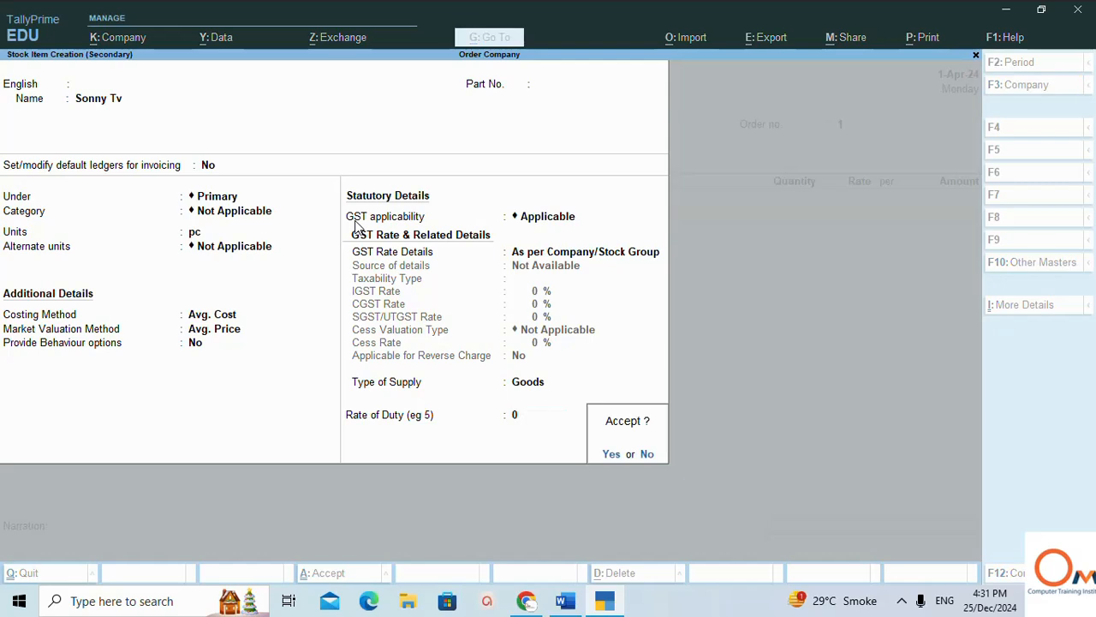
key(Return)
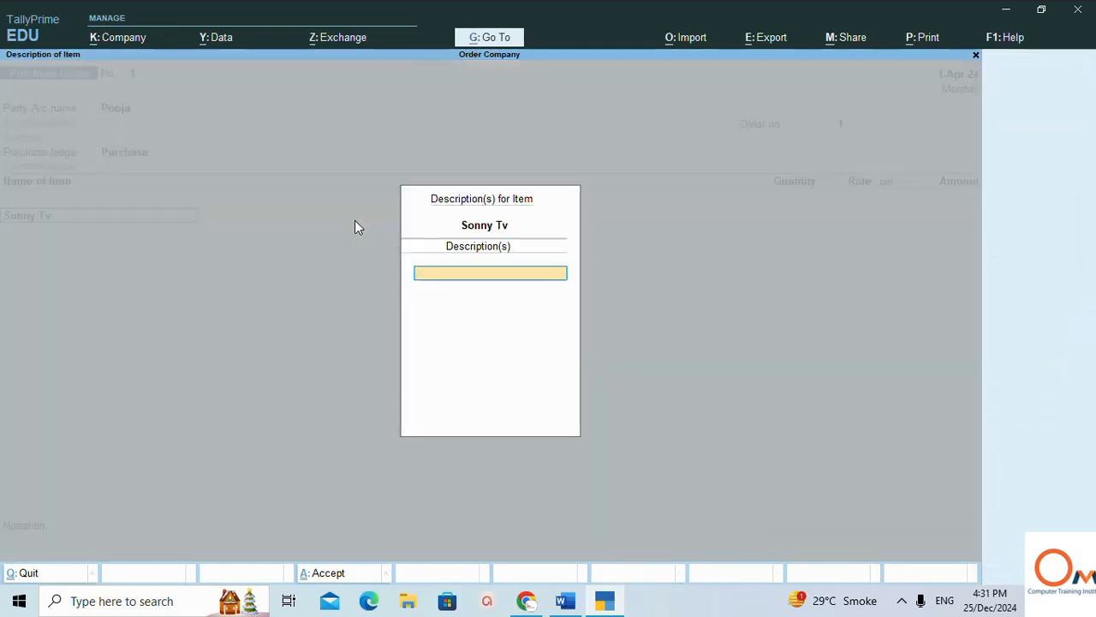
- Leave the Sonny Tv description blank, keep the due date 1-Apr-24 and enter the quantity 12 from the Word tally notes
key(Return)
key(Return)
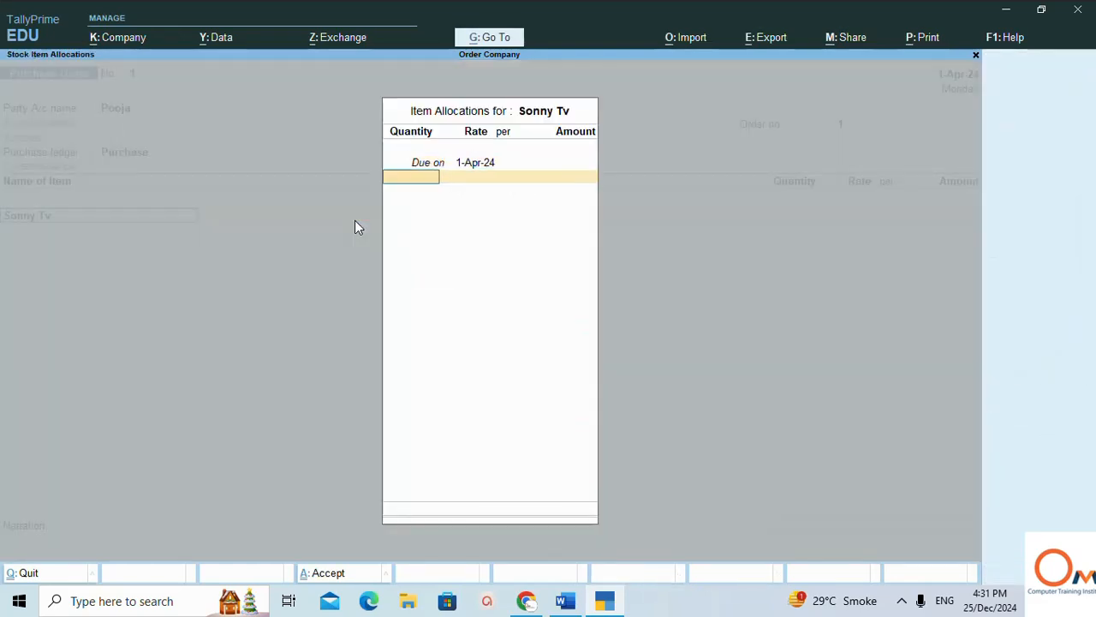
key(alt+Tab)
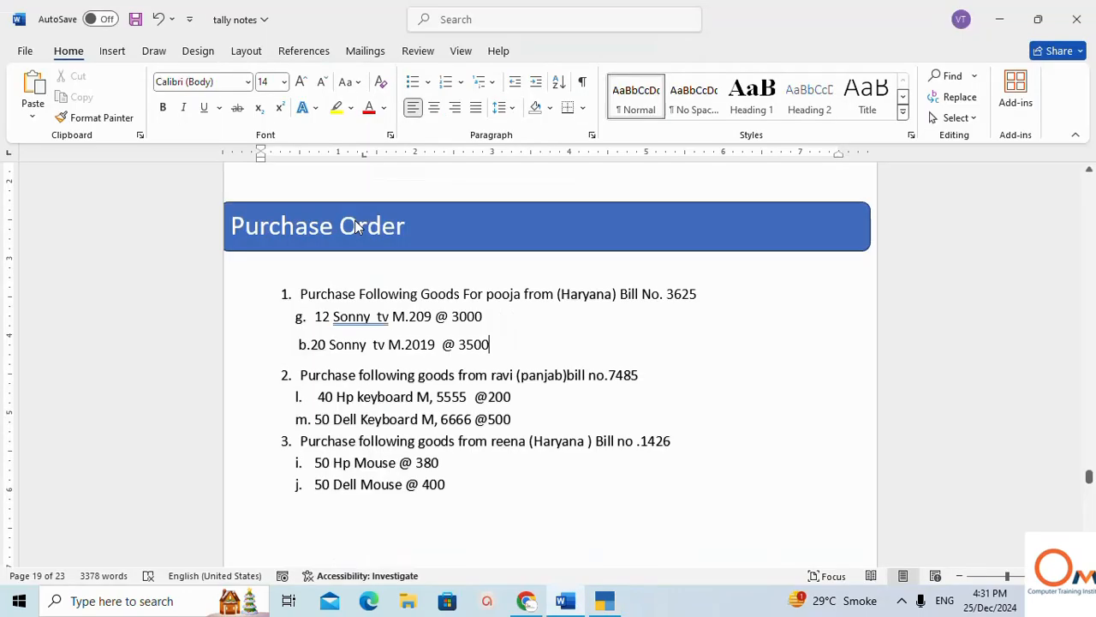
key(alt+Tab)
text(12)
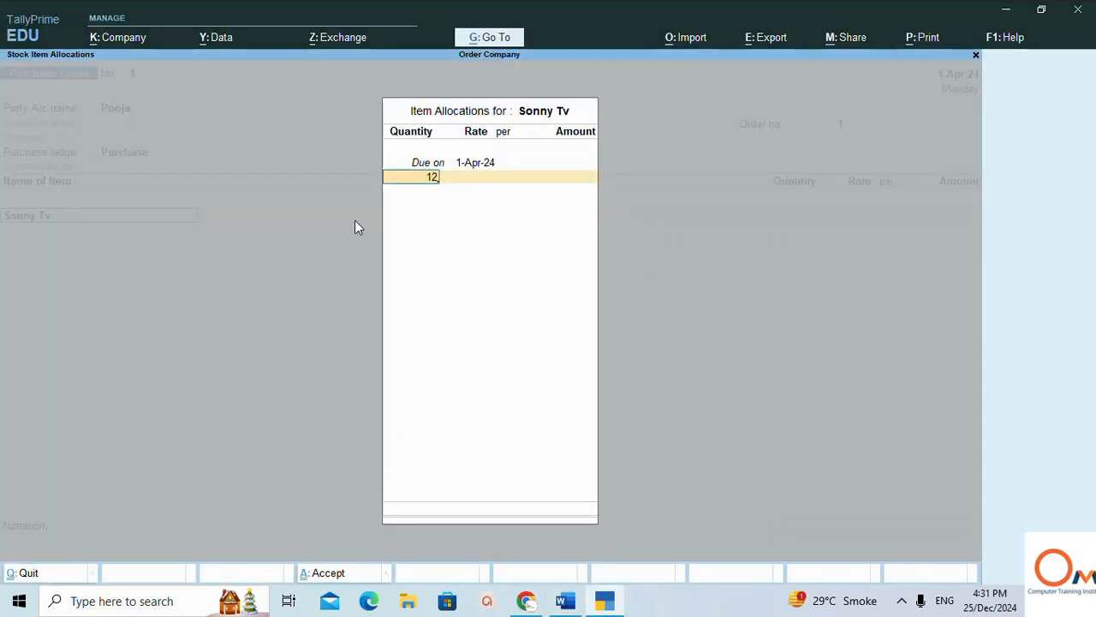
key(alt+Tab)
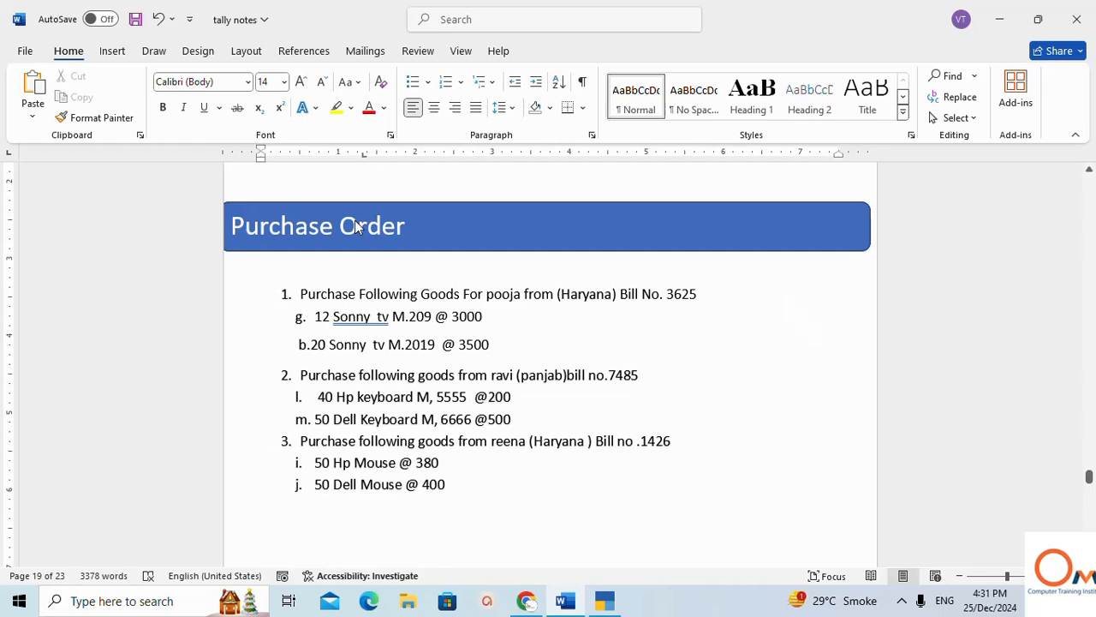
key(alt+Tab)
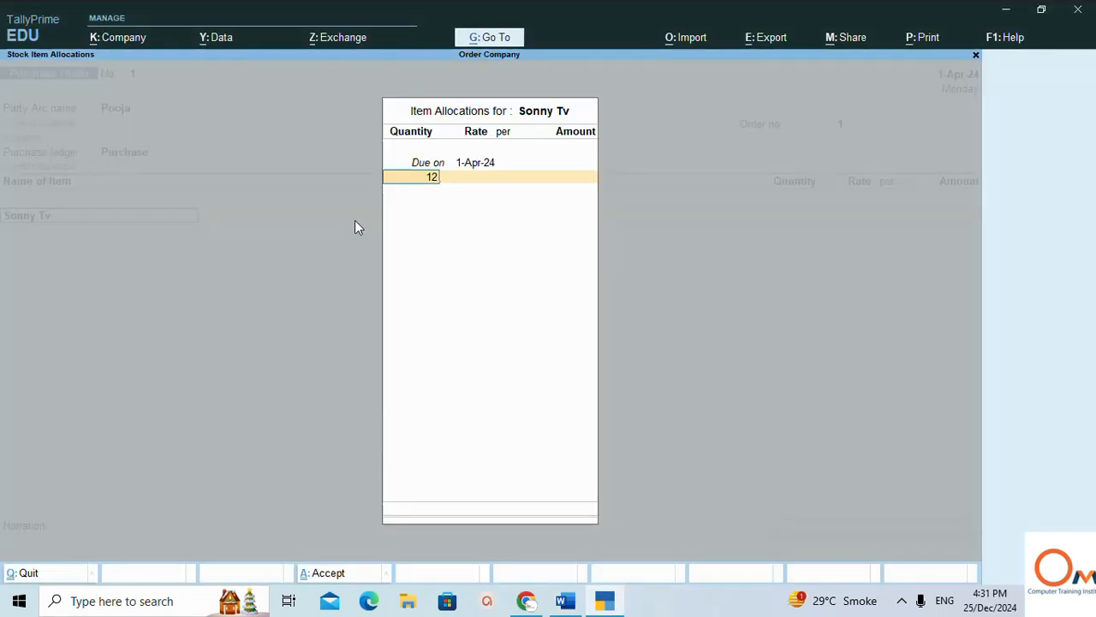
- Set the Sonny Tv rate to 3000 per pc and complete its allocation and order line
key(Return)
text(3000)
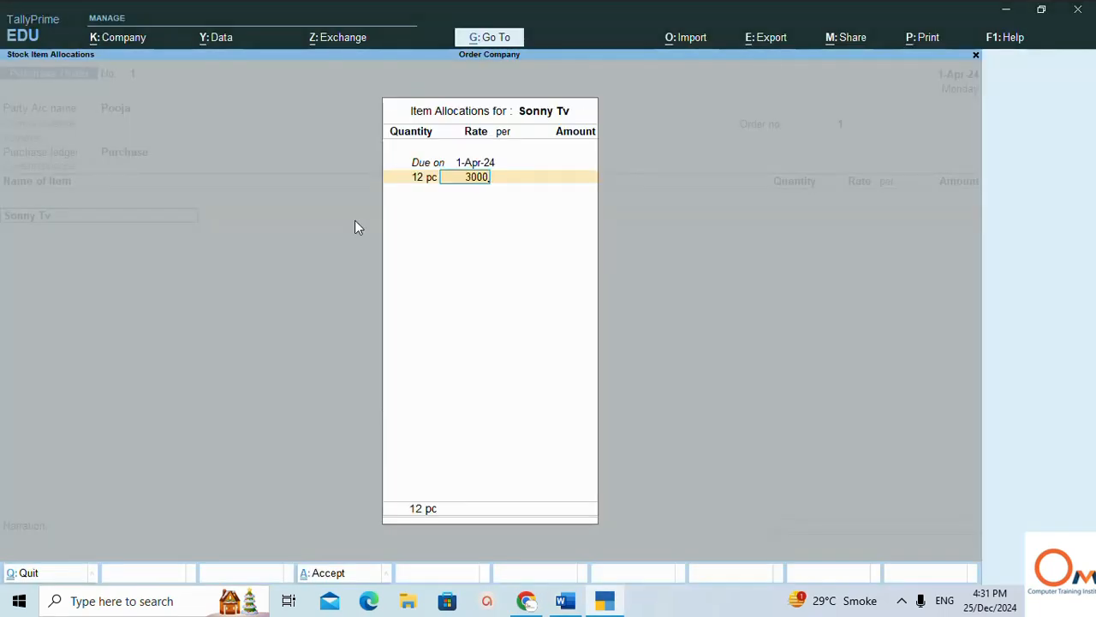
key(Return)
key(Return)
key(Return)
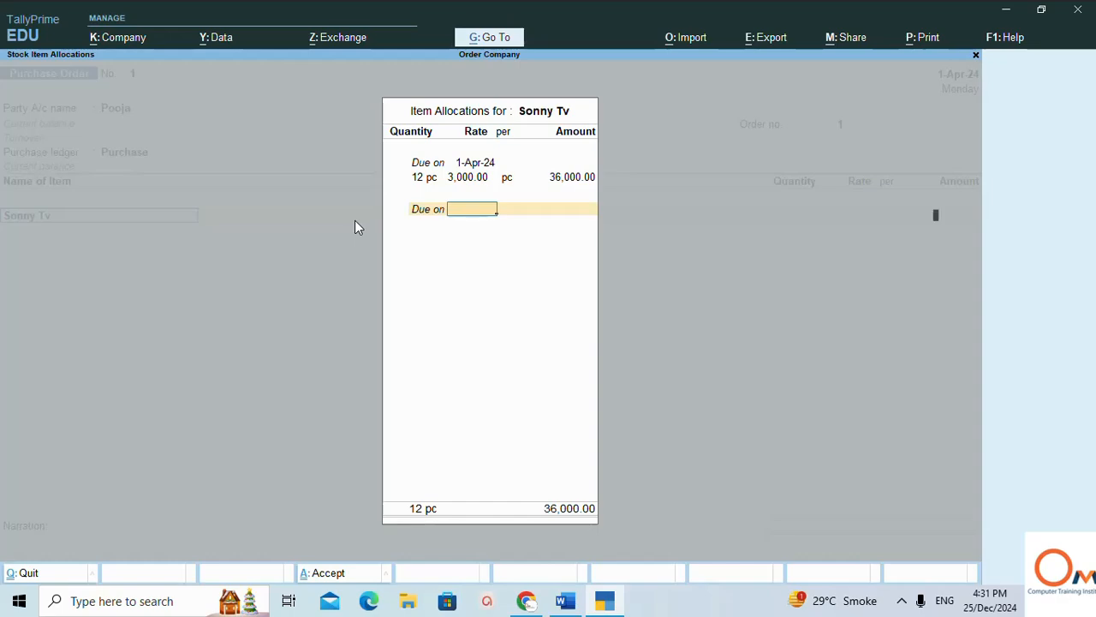
key(Return)
key(Return)
- Check the second item in the tally notes and start a new stock item named Sonny Tv 2019 with no alias
key(alt+Tab)
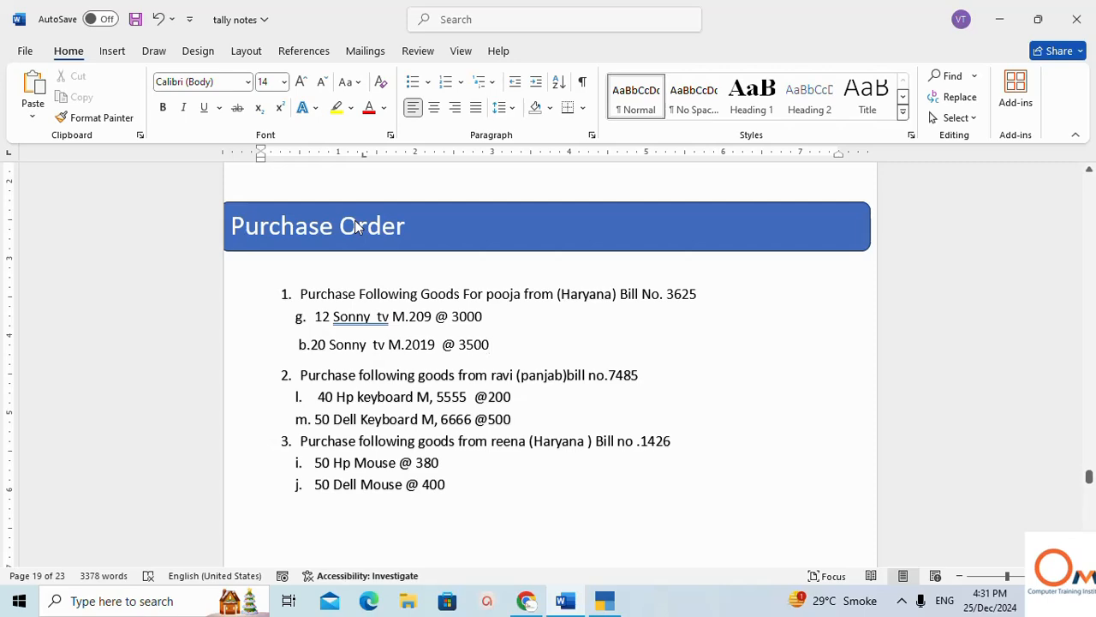
key(alt+Tab)
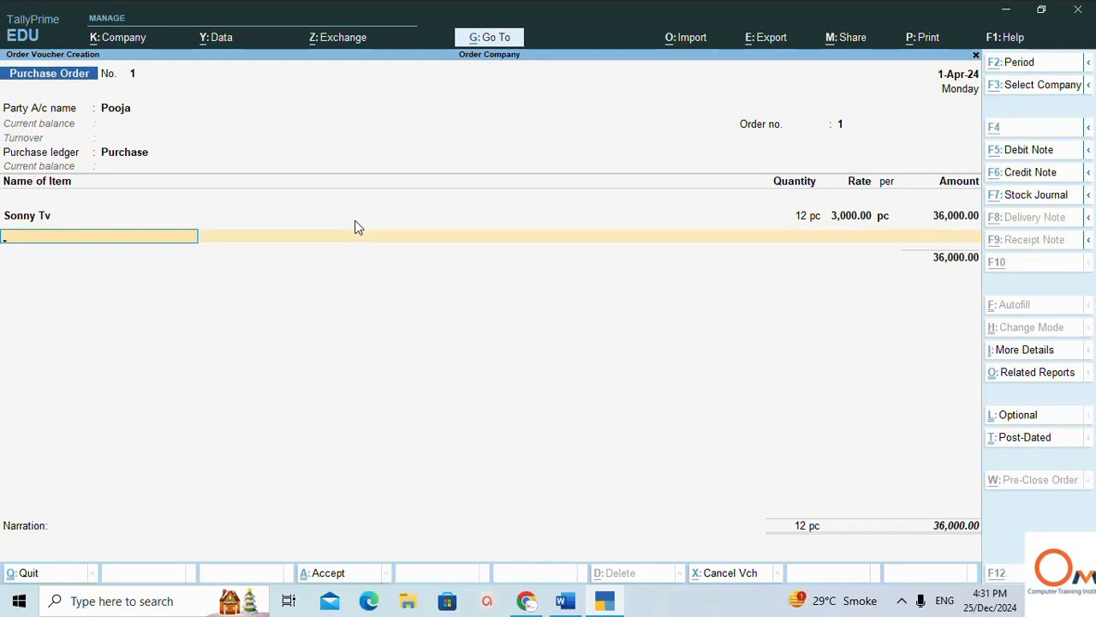
key(alt+c)
text(S)
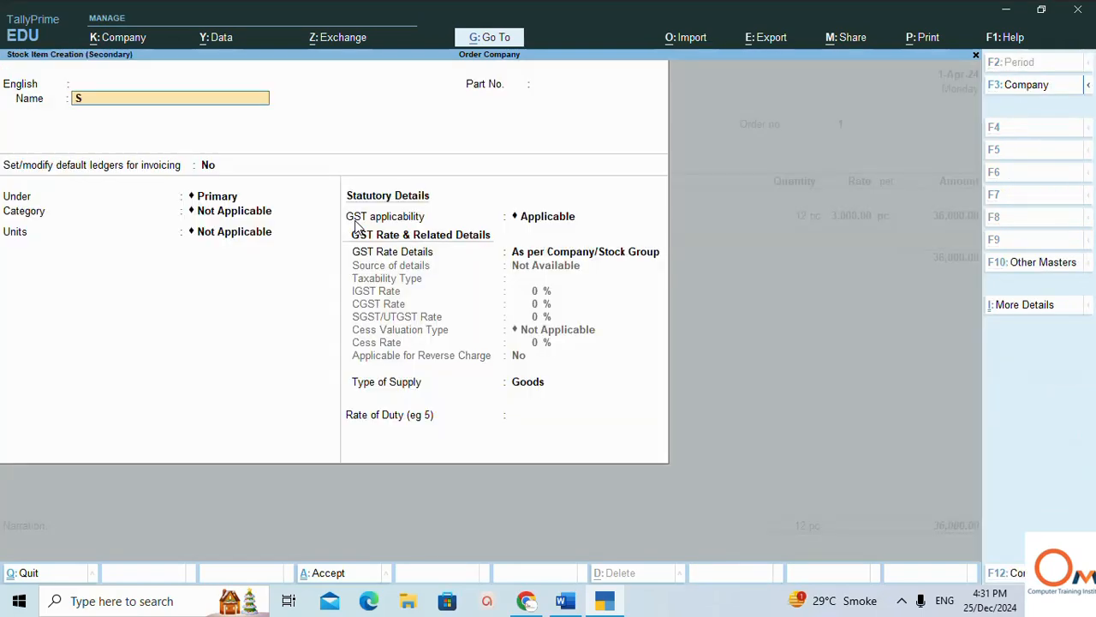
text(onny tv 2019)
key(Return)
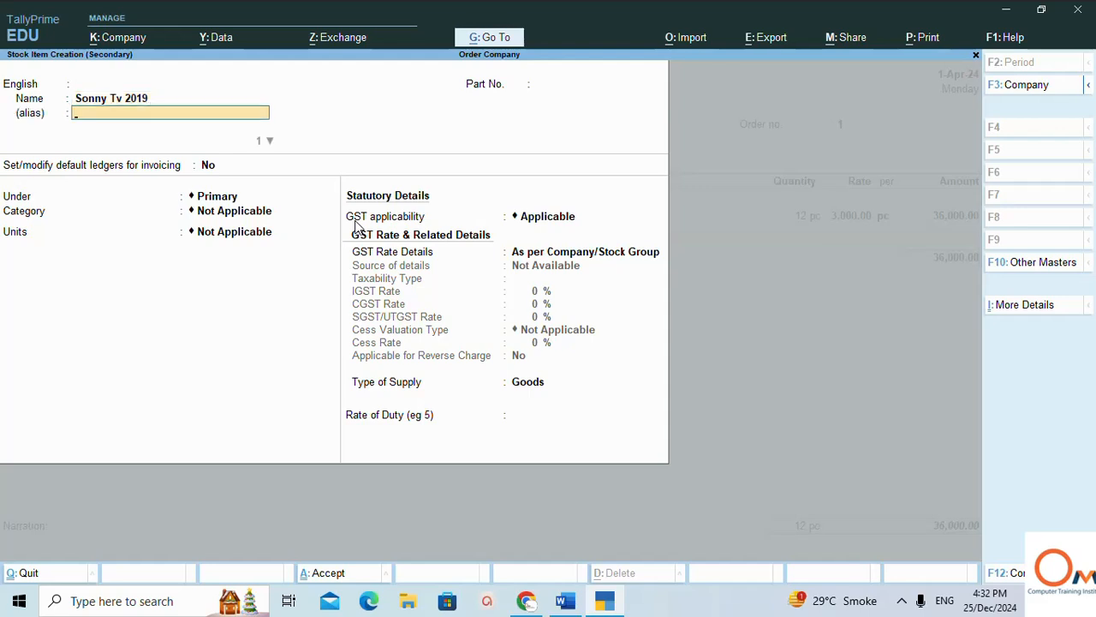
key(Return)
key(Return)
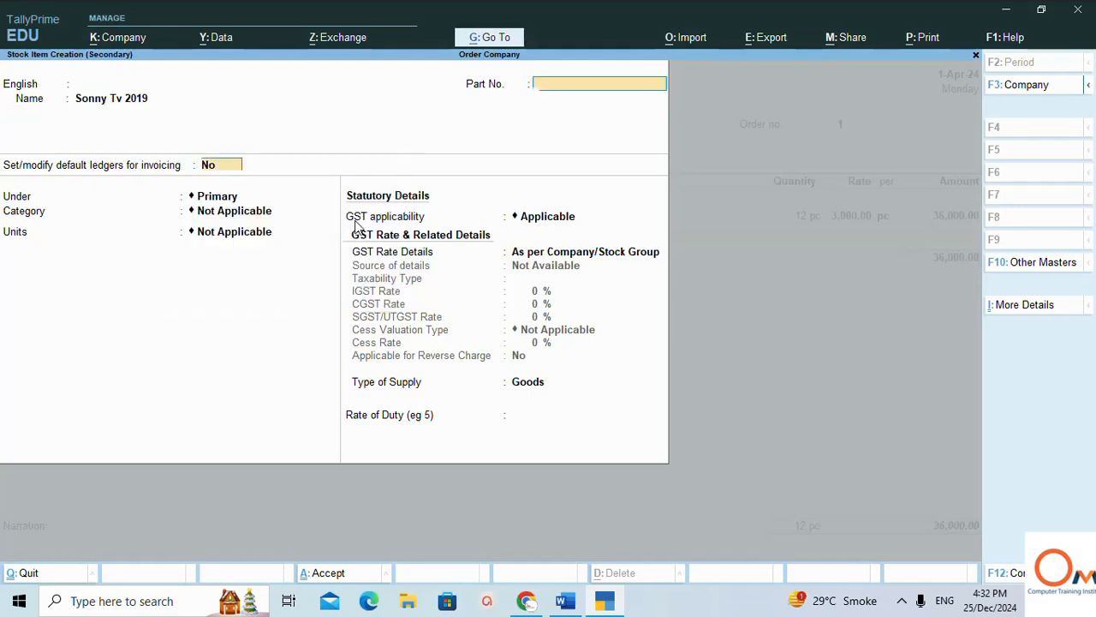
- Keep Sonny Tv 2019 under Primary with no category, assign the unit pc and save the stock item
key(Return)
key(Return)
key(Return)
key(Return)
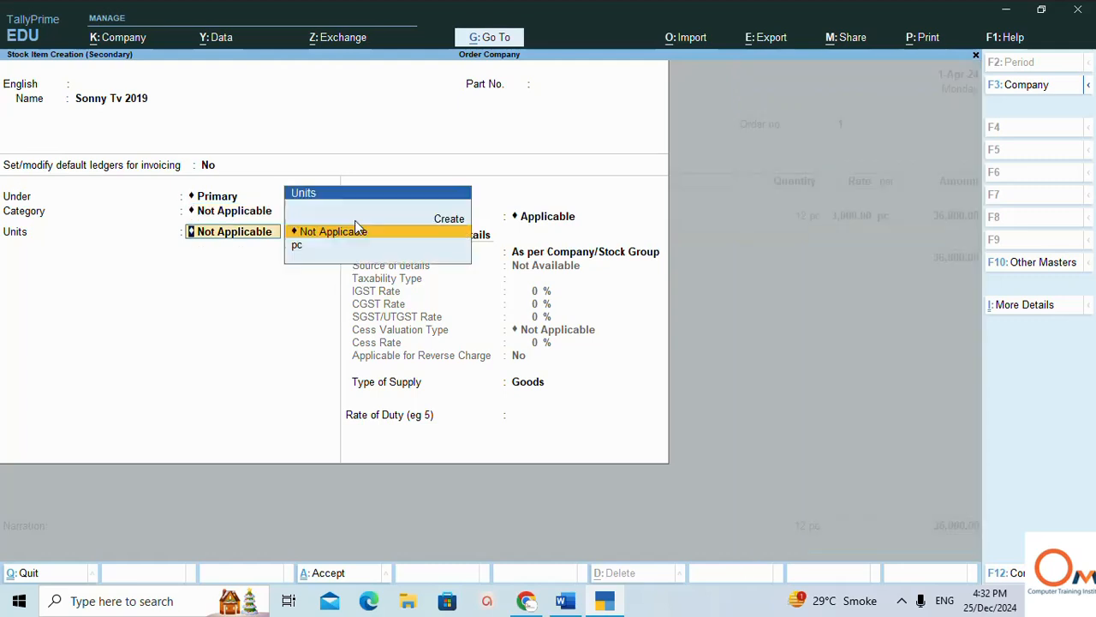
key(Down)
key(Return)
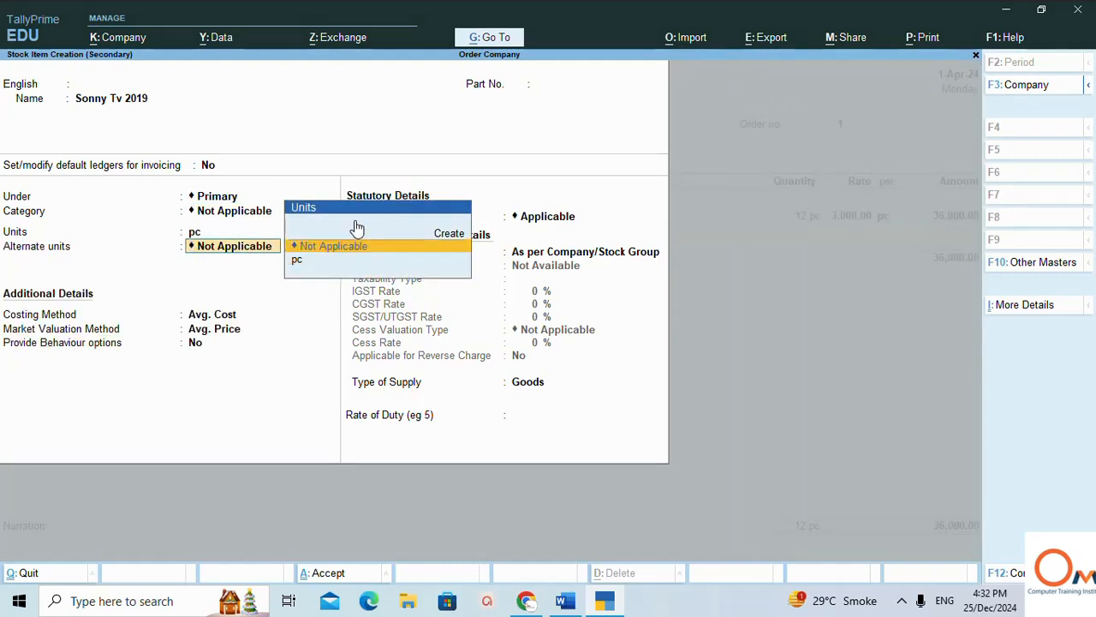
key(ctrl)
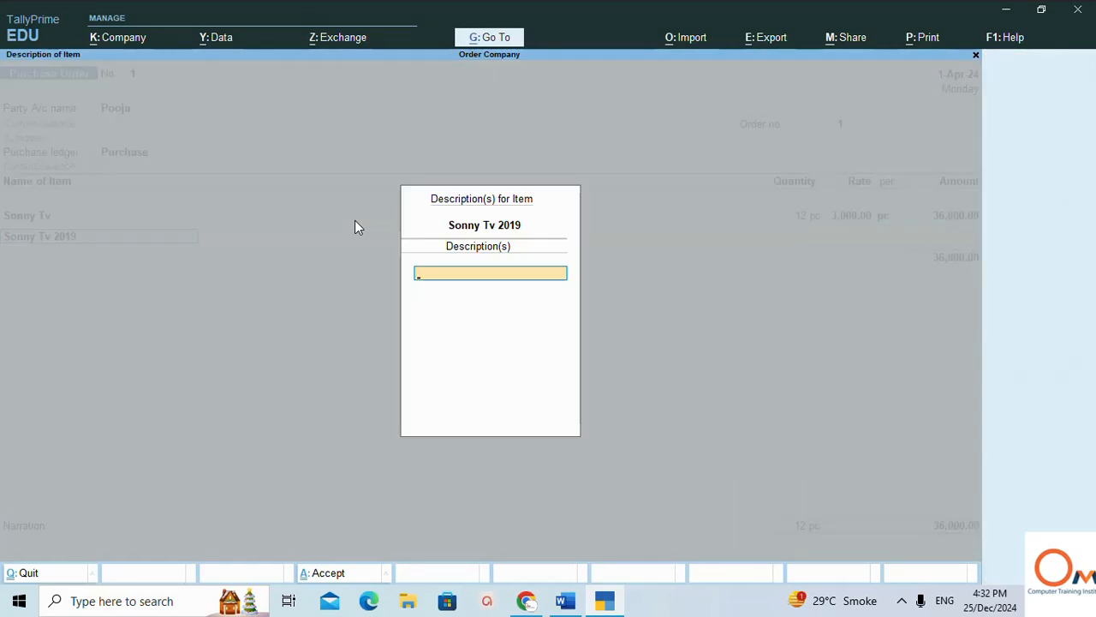
- Allocate 20 pc of Sonny Tv 2019 at a rate of 3500, due on 1-Apr-24, with no description
key(Return)
key(alt+Tab)
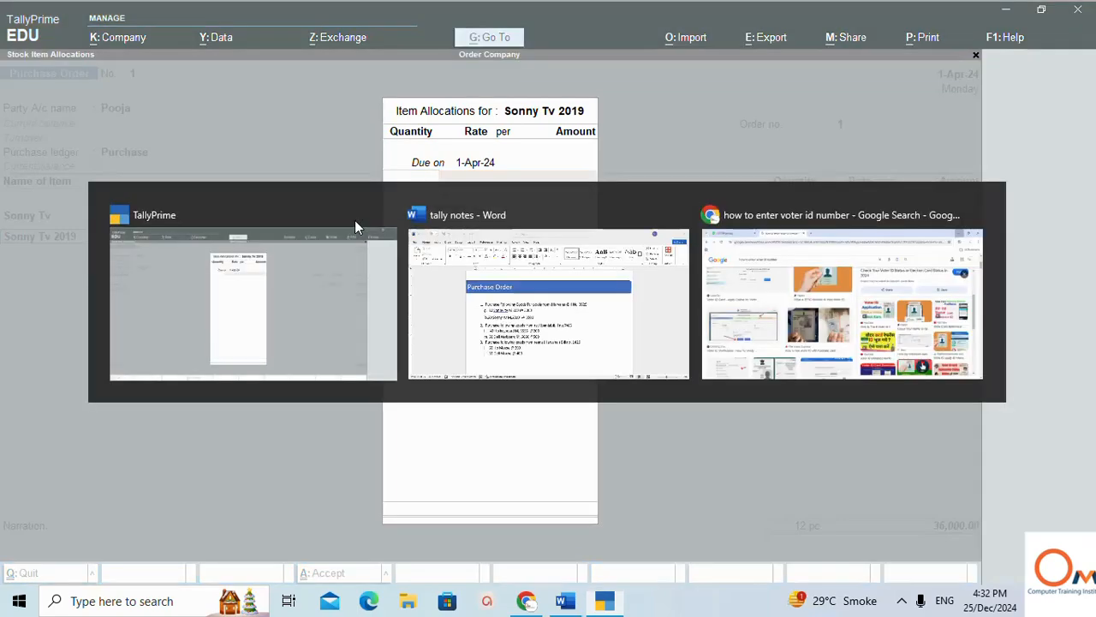
key(alt+Tab)
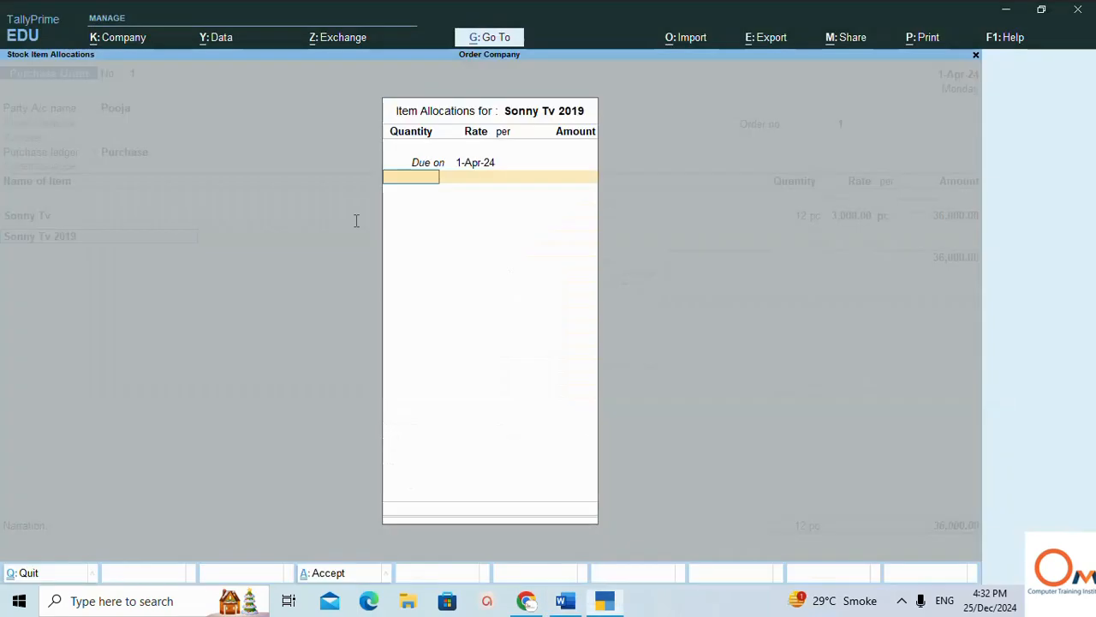
text(20)
key(Return)
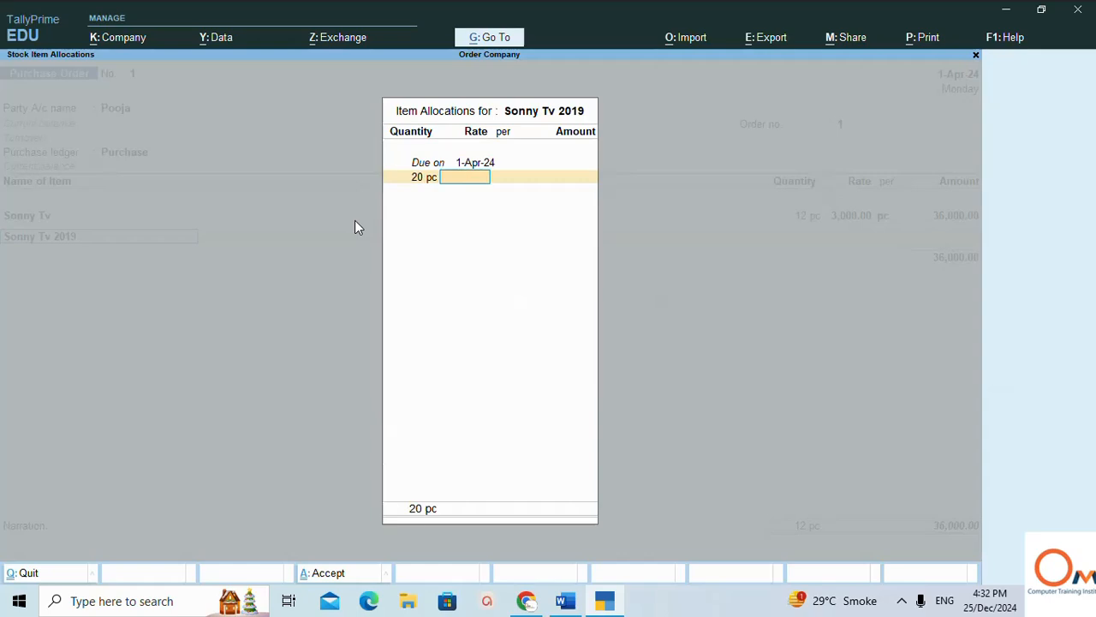
text(3500)
key(Return)
key(Return)
key(Return)
key(Return)
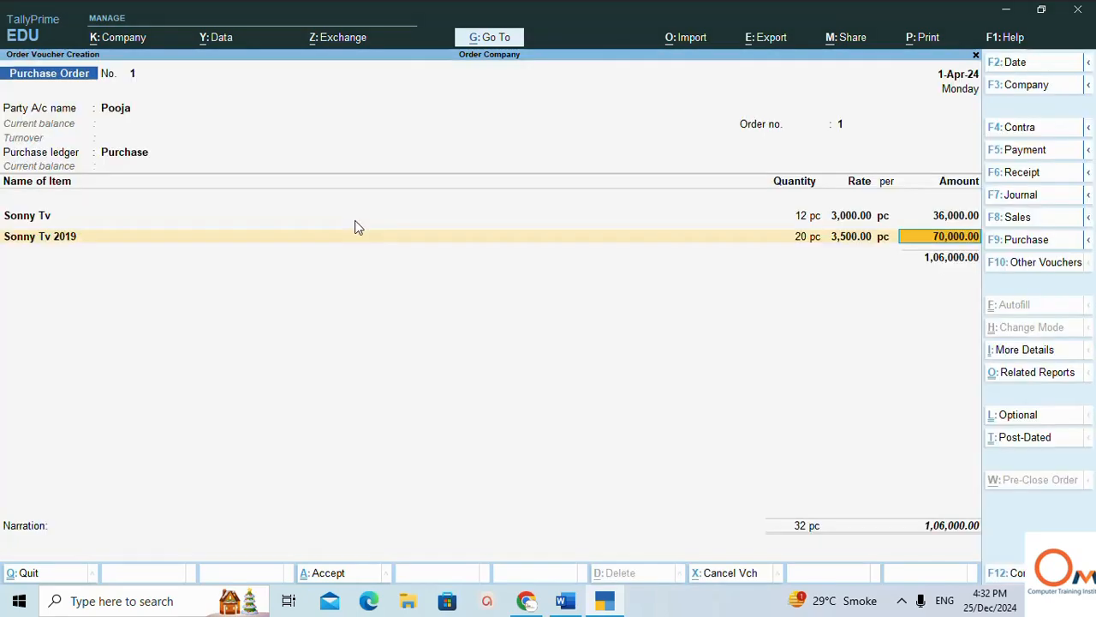
- End the item list, leave the narration empty and save the first purchase order
key(Return)
key(Return)
key(Return)
key(Return)
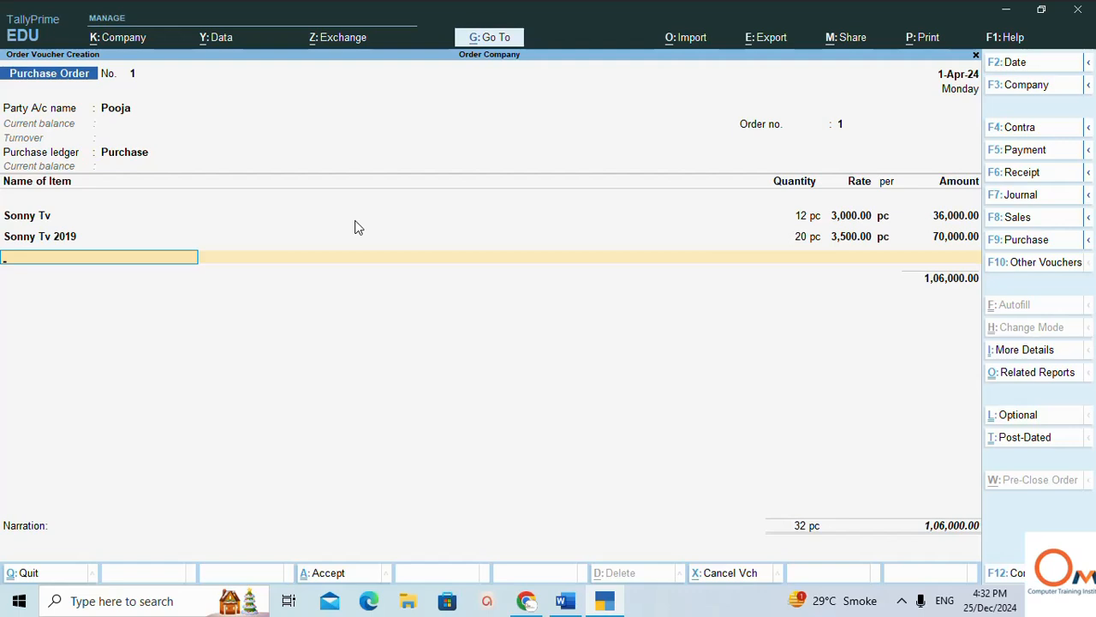
key(Return)
key(Return)
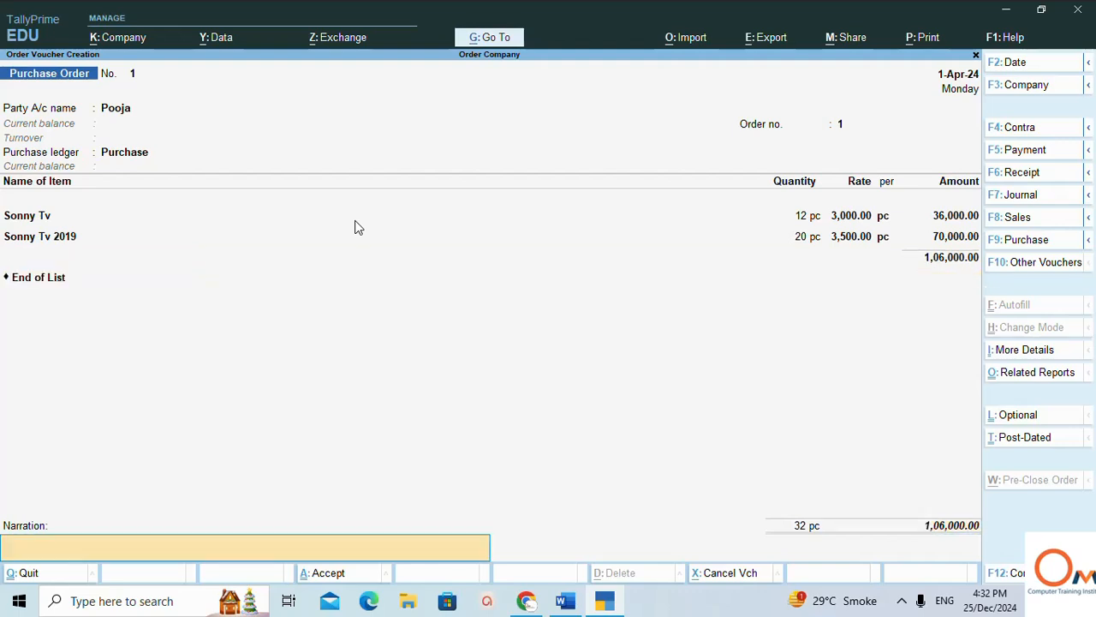
key(Return)
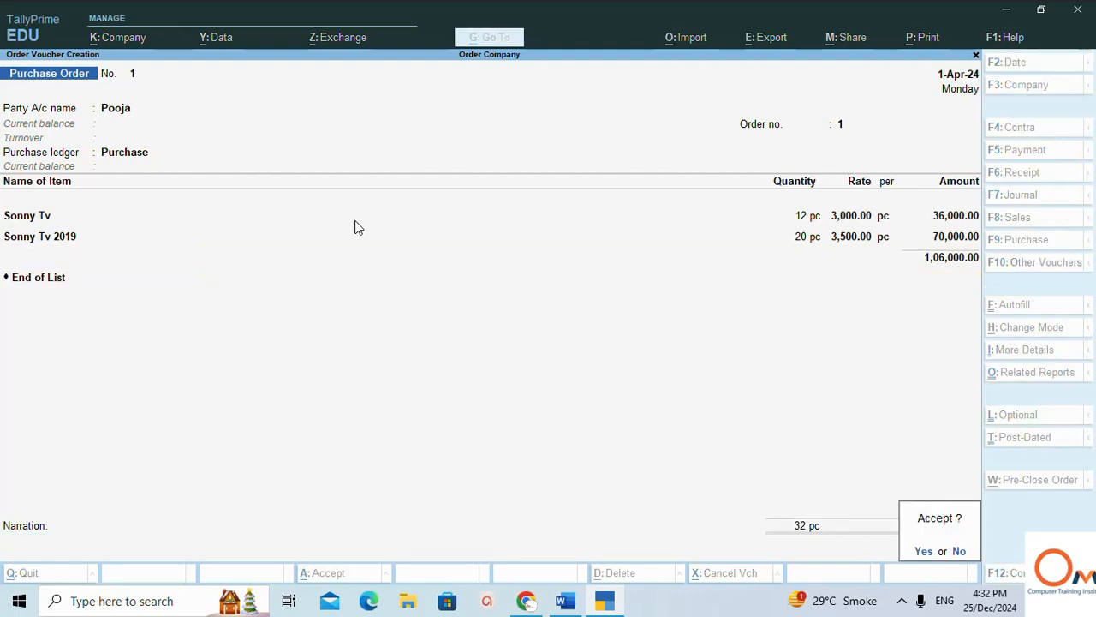
key(Return)
- Return to the Gateway of Tally, examine the Stock Summary of Order Company and close the report
key(Escape)
key(Return)
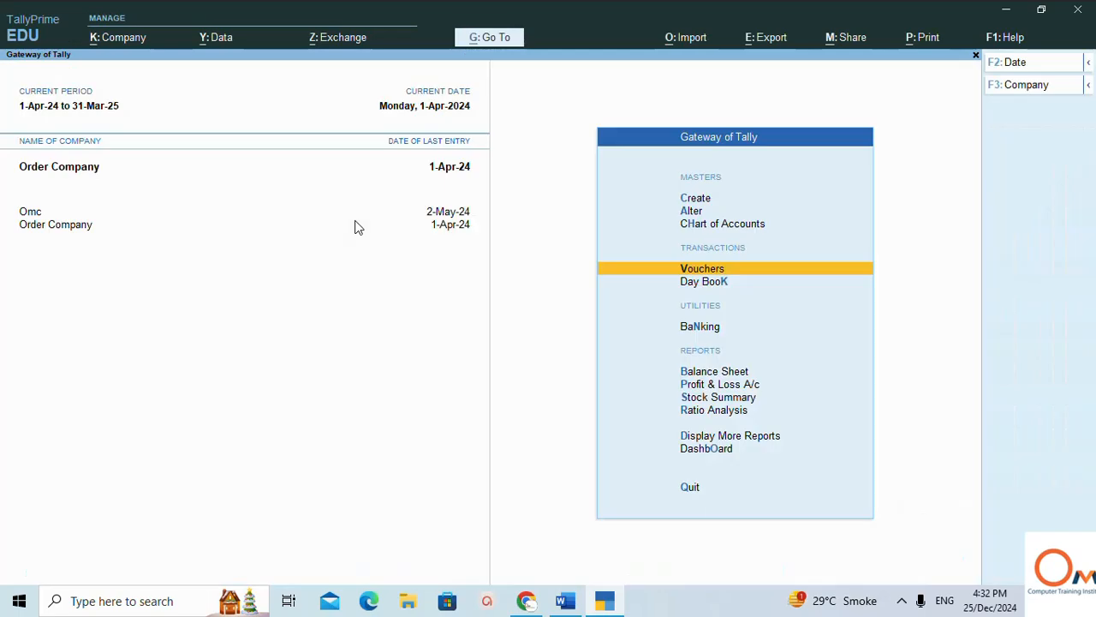
key(Down)
key(Down)
key(Down)
key(Down)
key(Down)
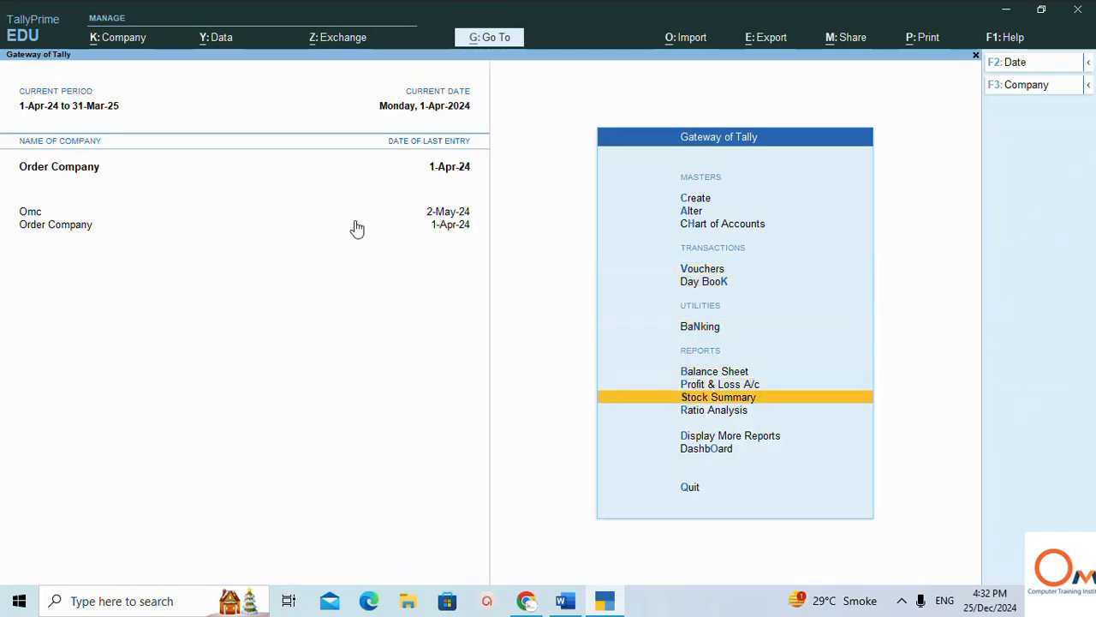
key(Return)
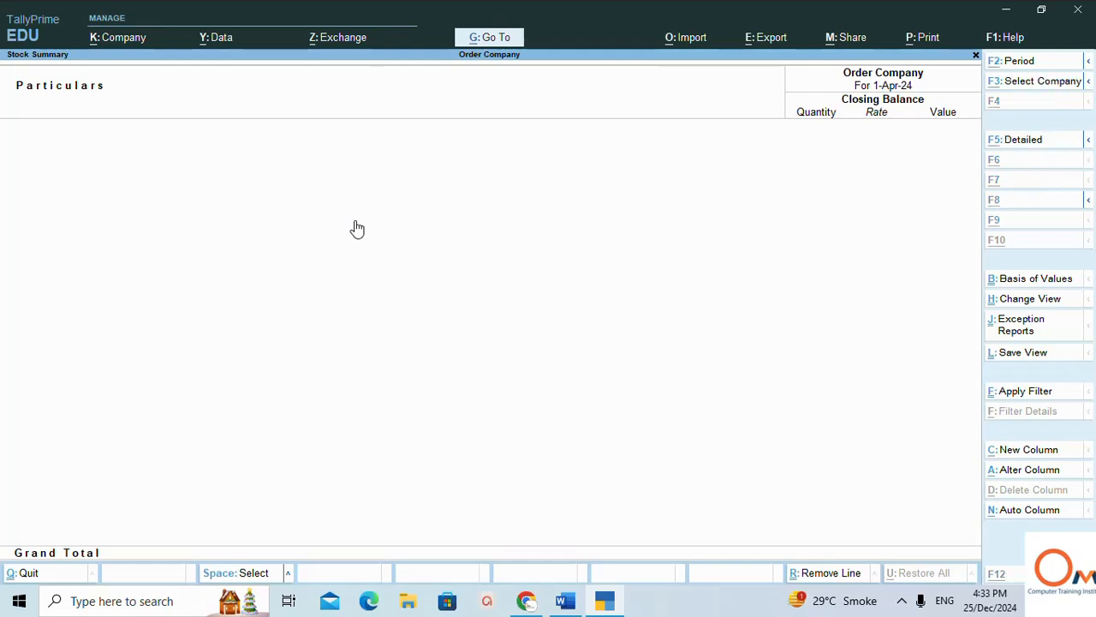
key(alt+Tab)
key(alt+Tab)
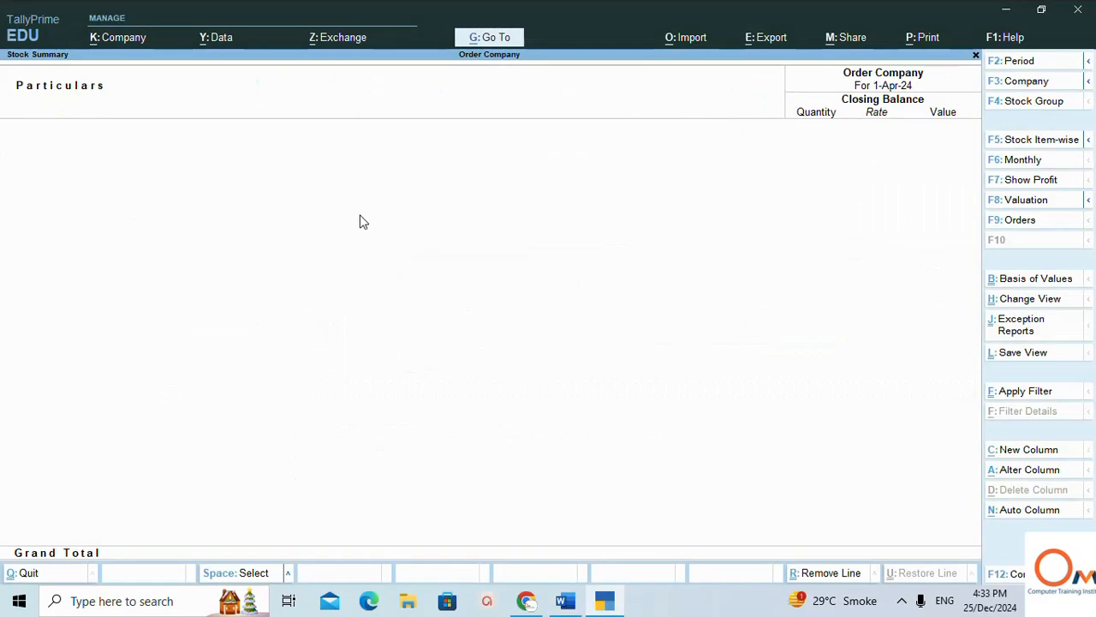
key(Escape)
key(Escape)
key(n)
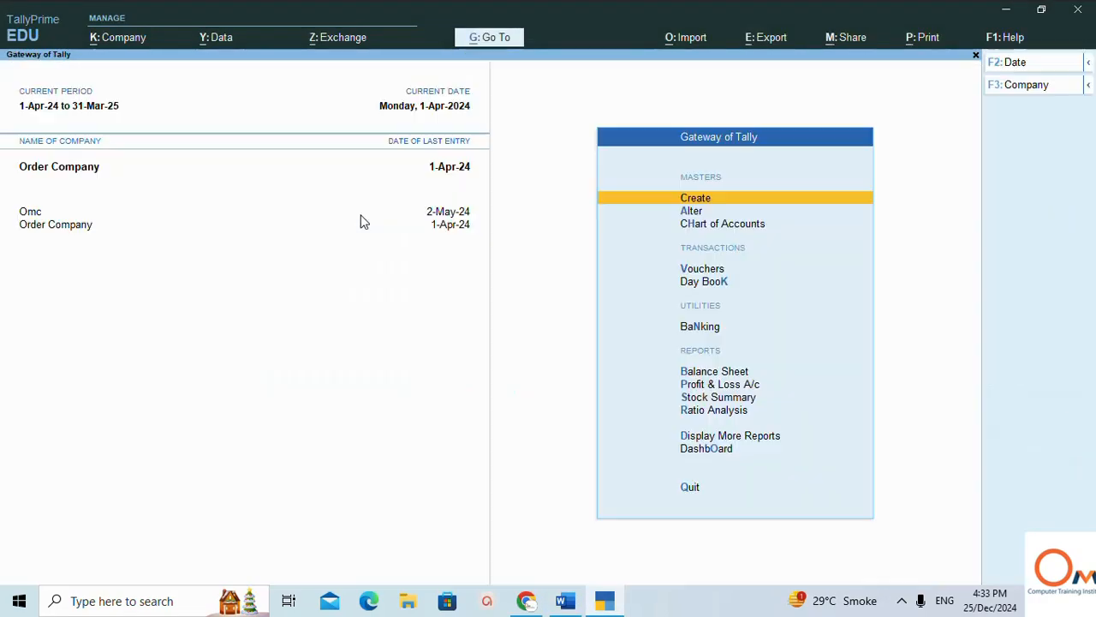
- Check the second purchase in the Word tally notes, return to TallyPrime and open a new purchase order voucher
key(alt+Tab)
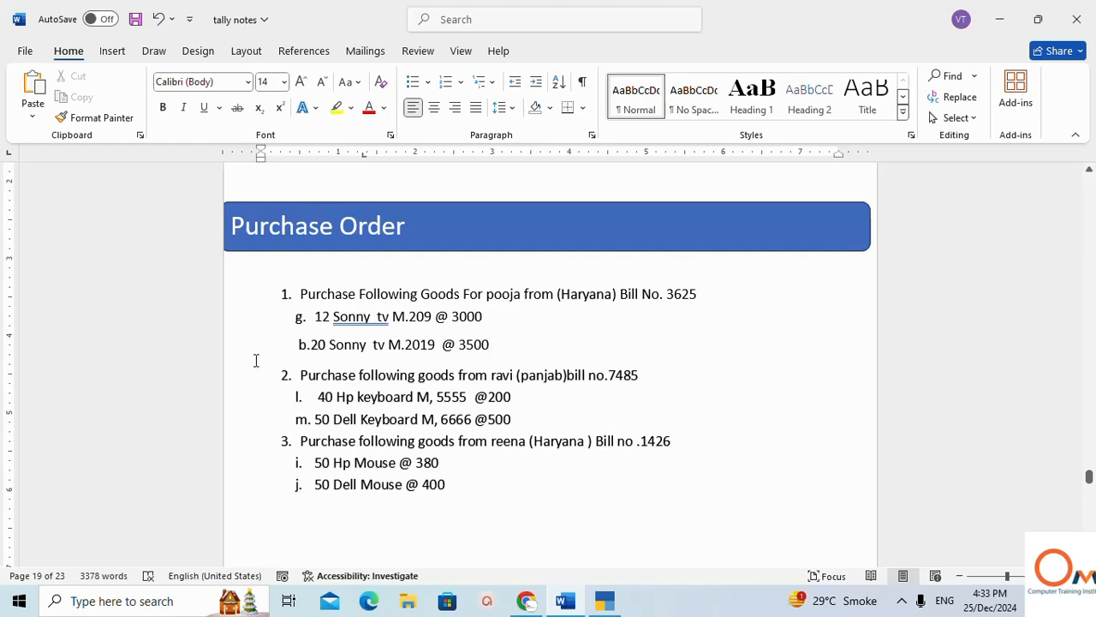
scroll(346, 360, down, 1)
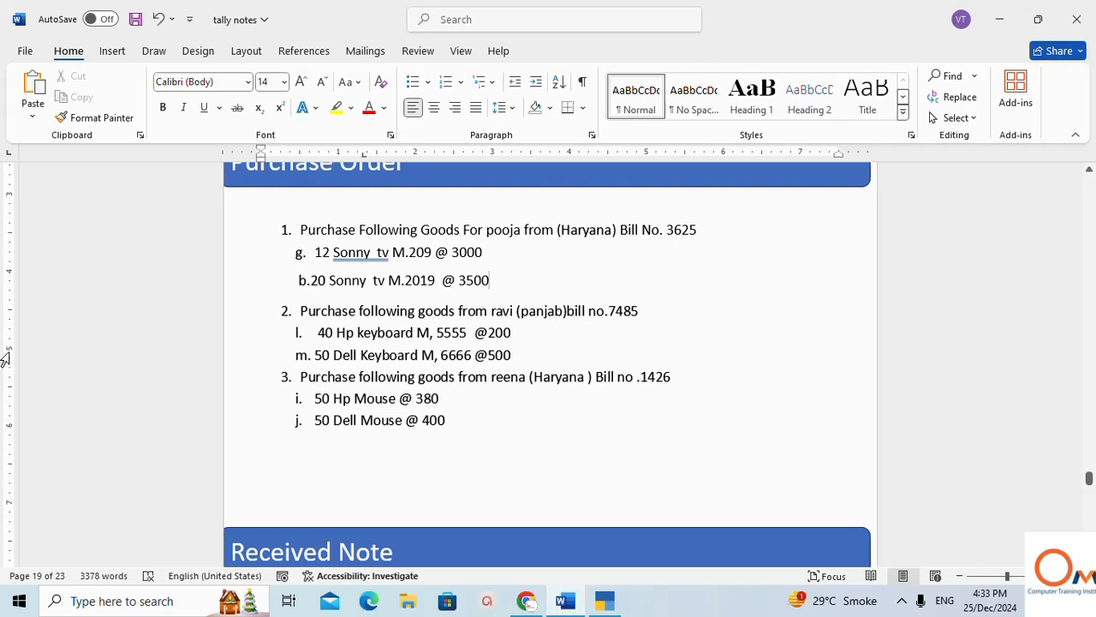
key(alt+Tab)
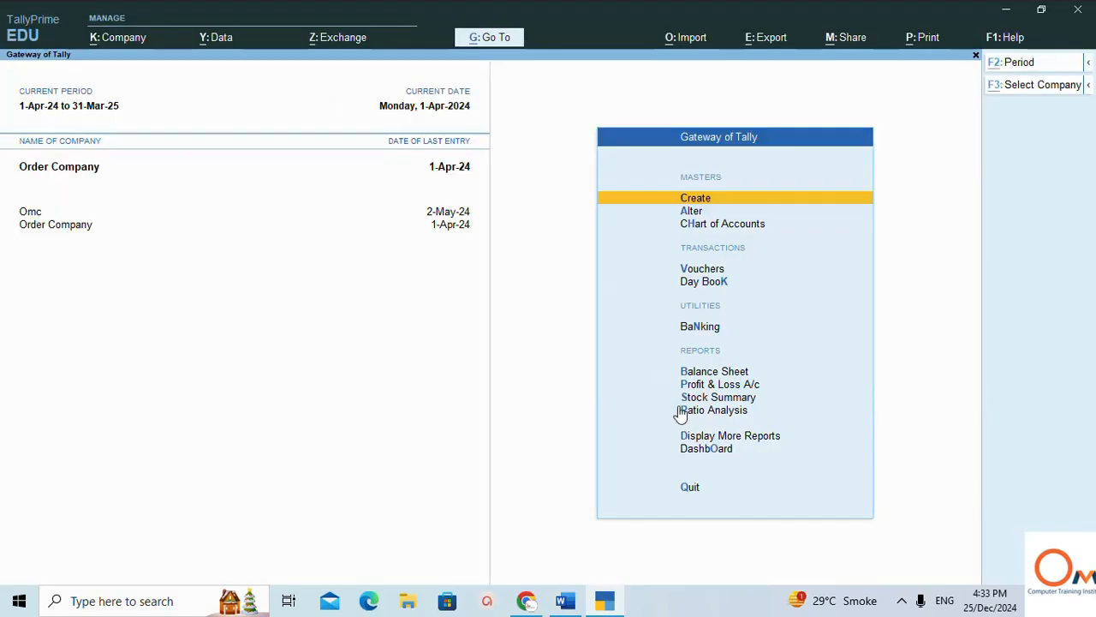
key(alt+Tab)
key(alt+Tab)
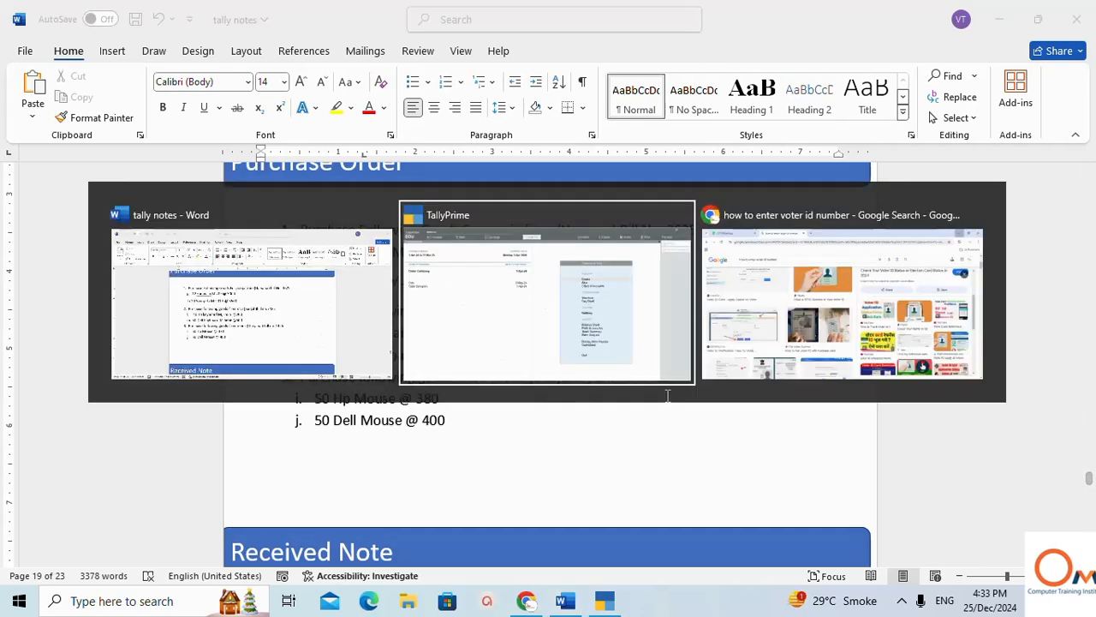
key(Down)
key(Down)
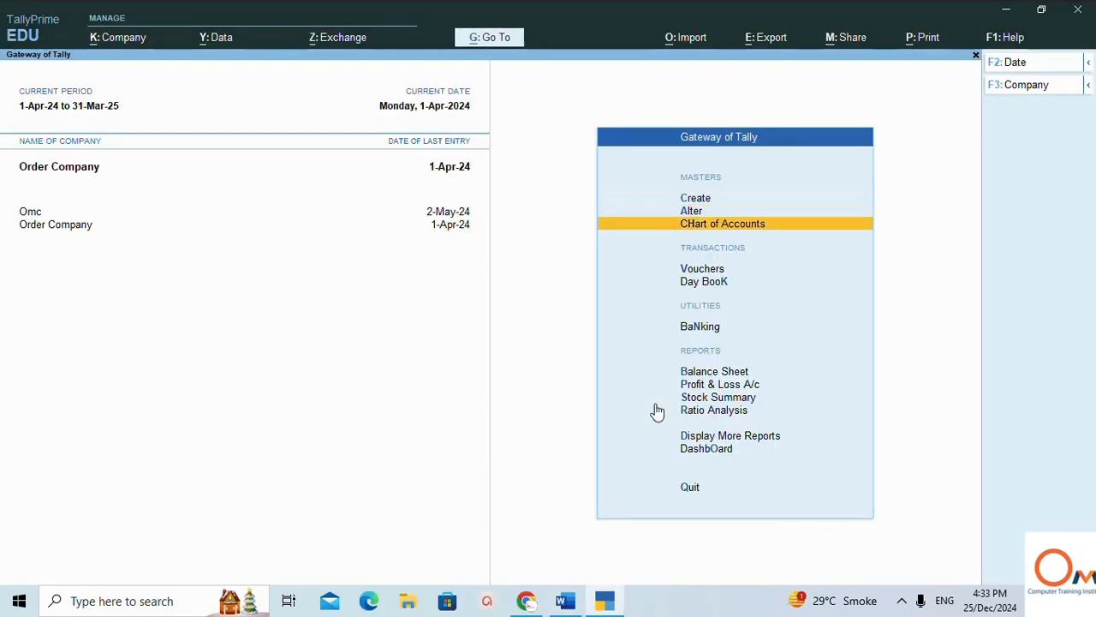
key(Down)
key(Return)
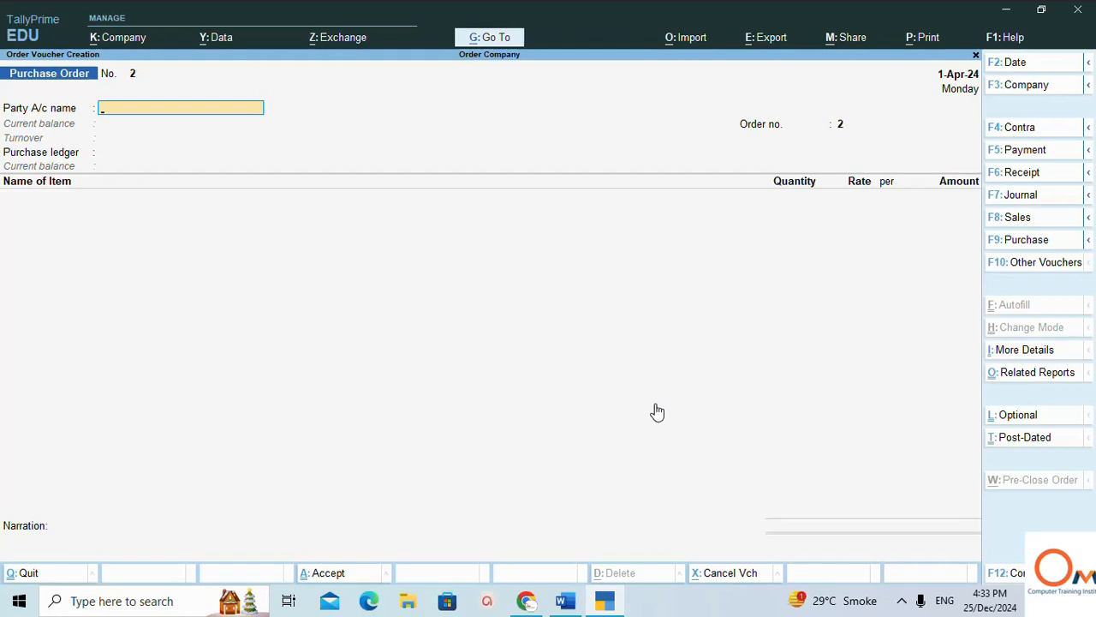
- Create a ledger for the second purchase's supplier under Sundry Creditors, without an alias, and save it as the voucher's party
key(alt+c)
text(Ra)
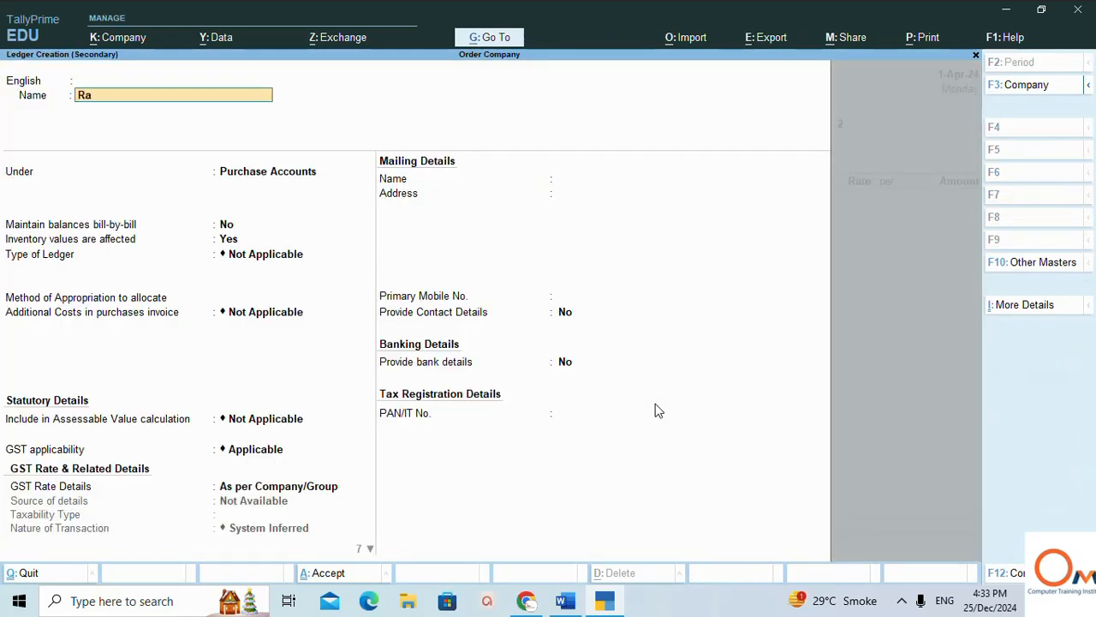
text(vi)
key(Return)
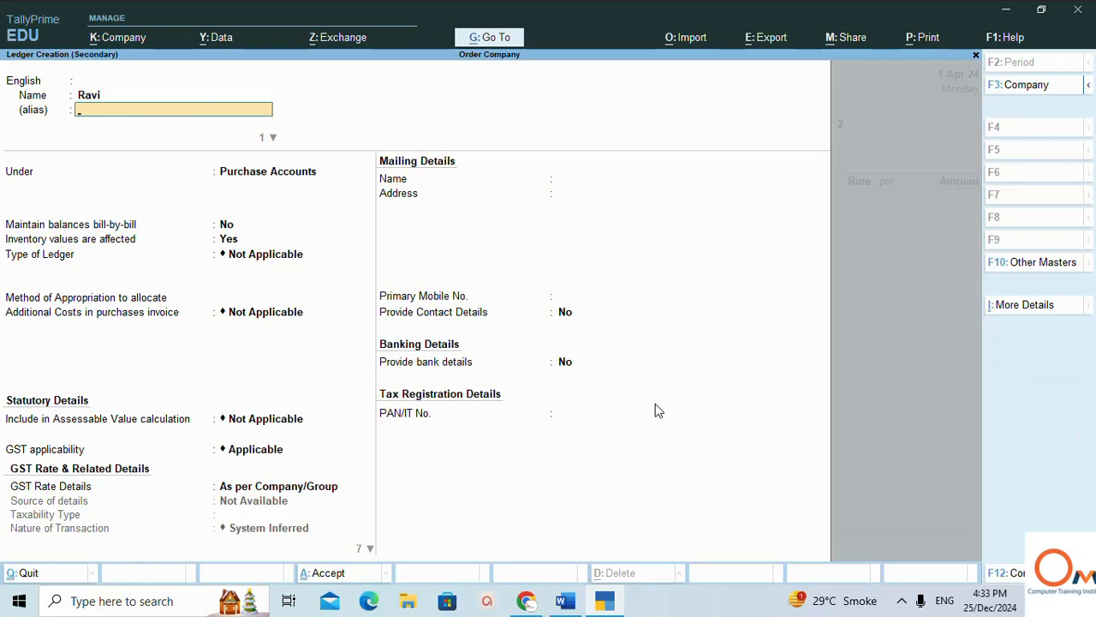
key(Return)
key(Return)
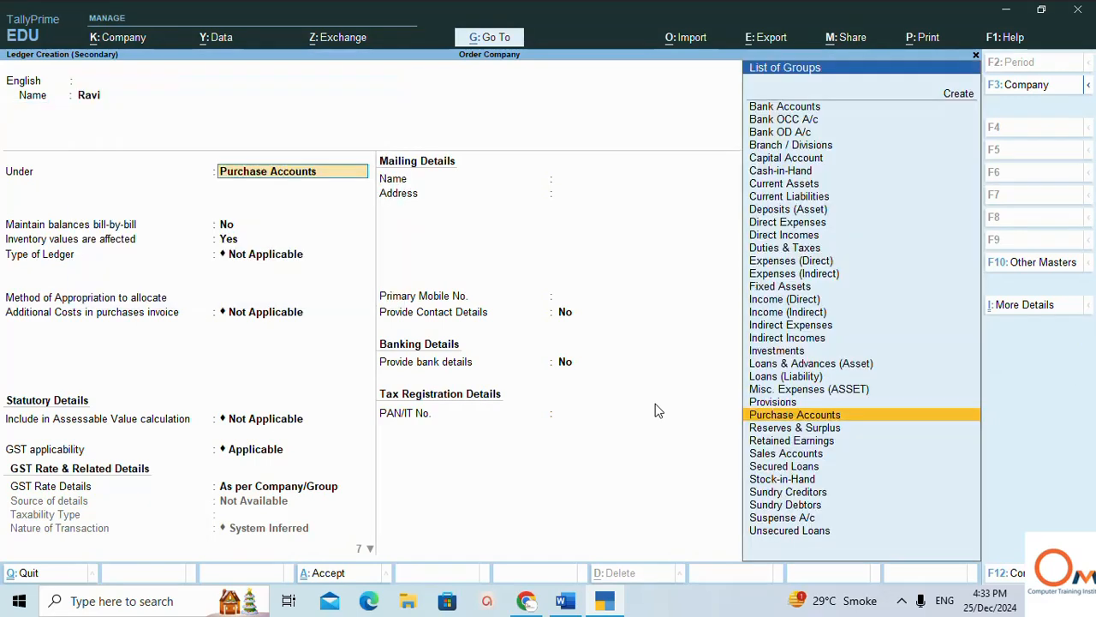
text(Sun)
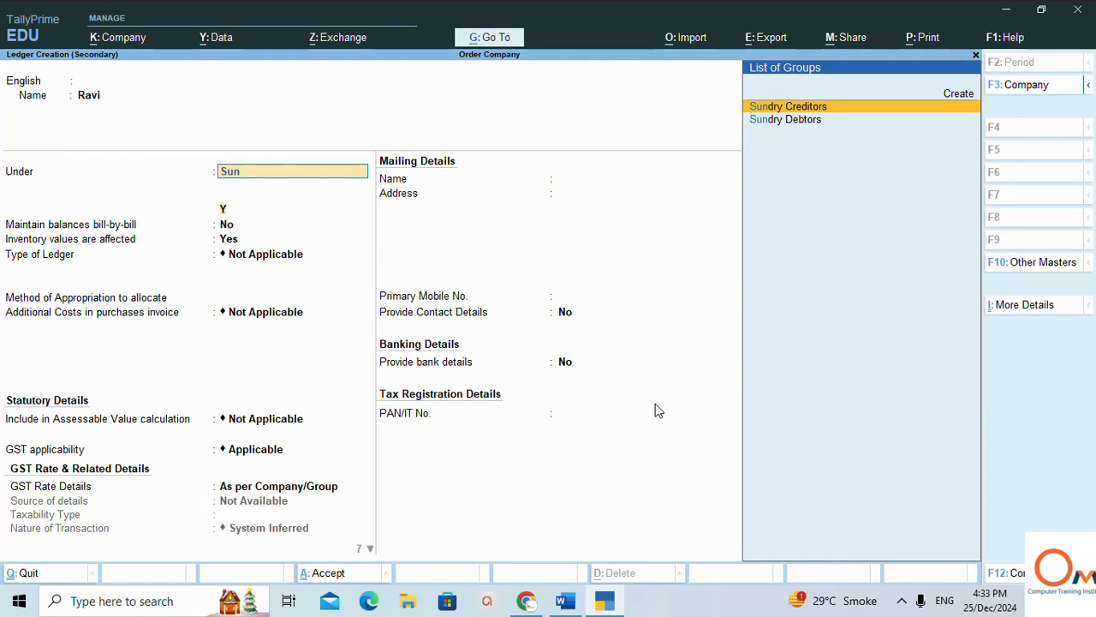
key(Return)
key(ctrl+a)
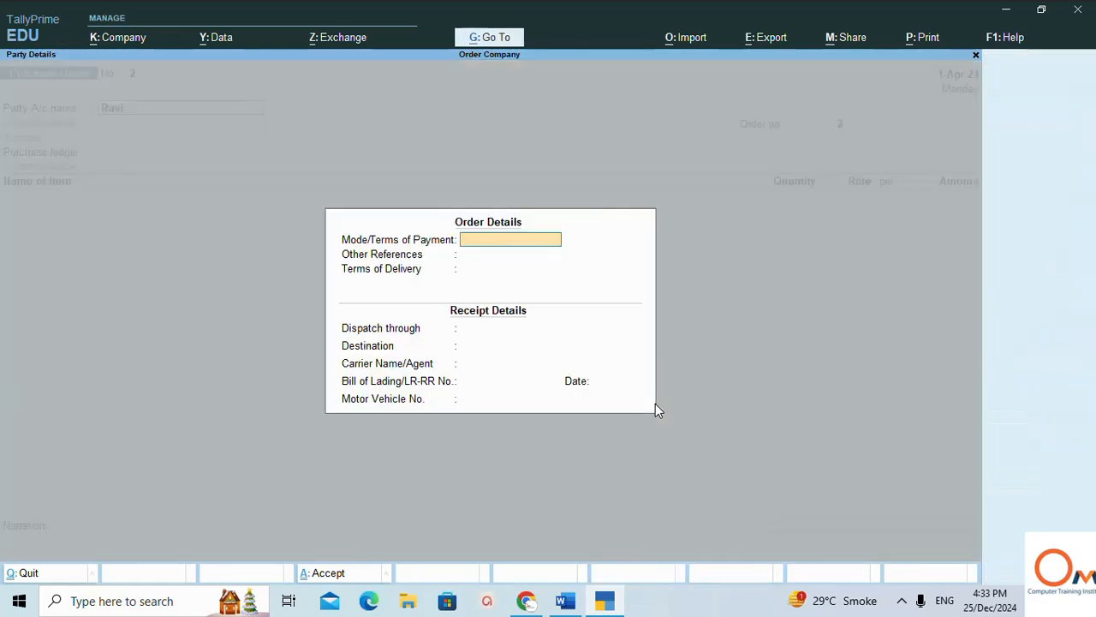
- Leave all order details and receipt details of the second purchase order empty
key(Return)
key(Return)
key(Return)
key(Return)
key(Return)
key(Return)
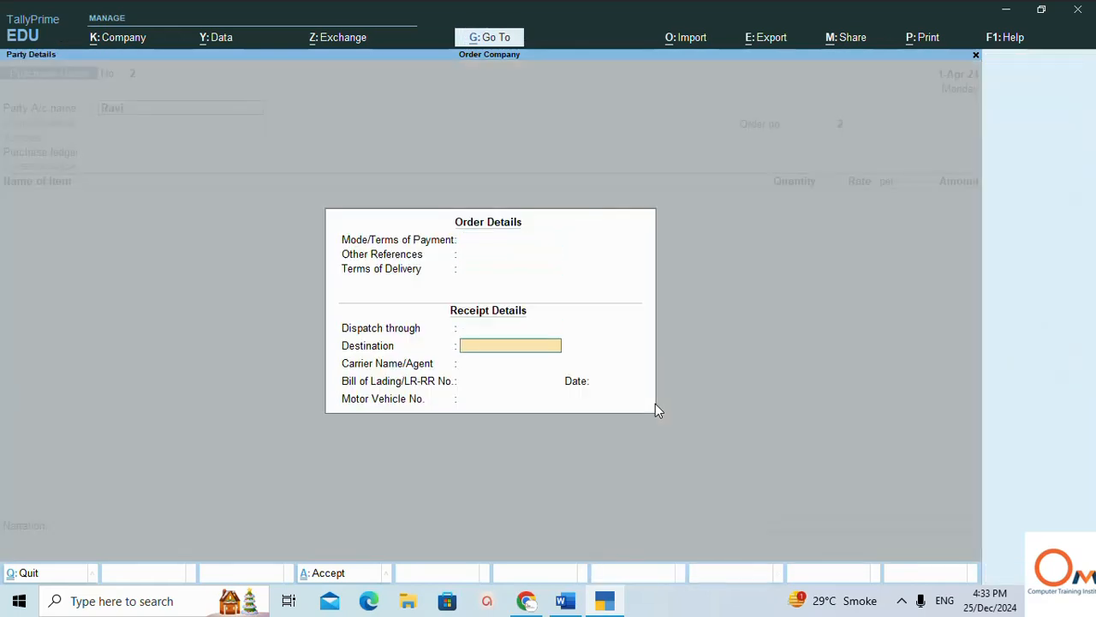
key(Return)
key(Return)
key(Return)
key(Return)
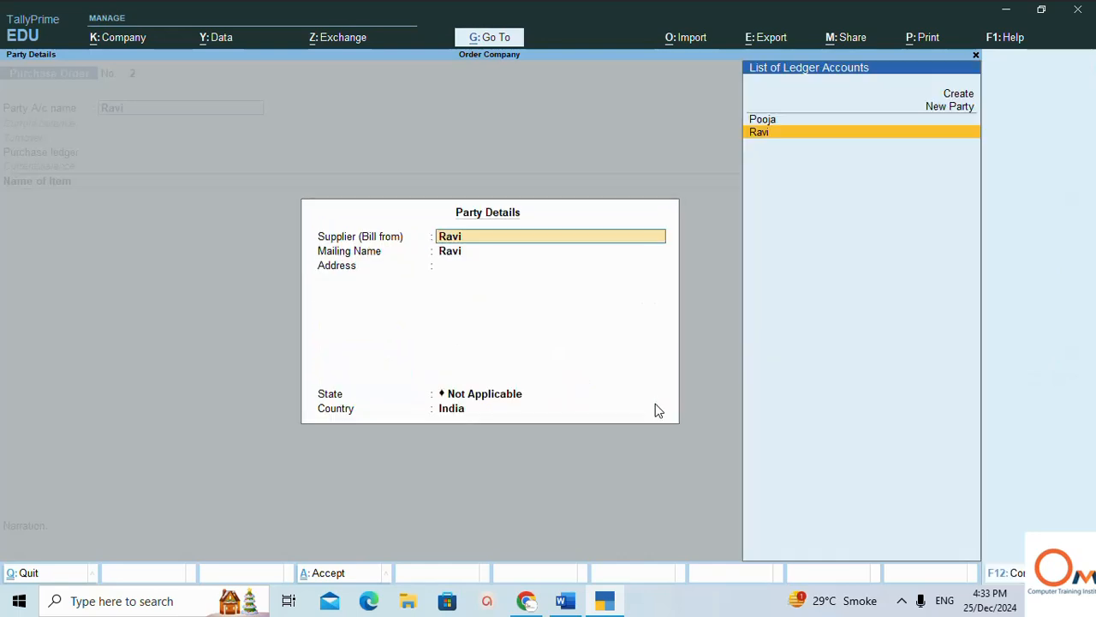
- Accept the supplier's party details, keeping order number 2 and the Purchase ledger for the voucher
key(Return)
key(Return)
key(Return)
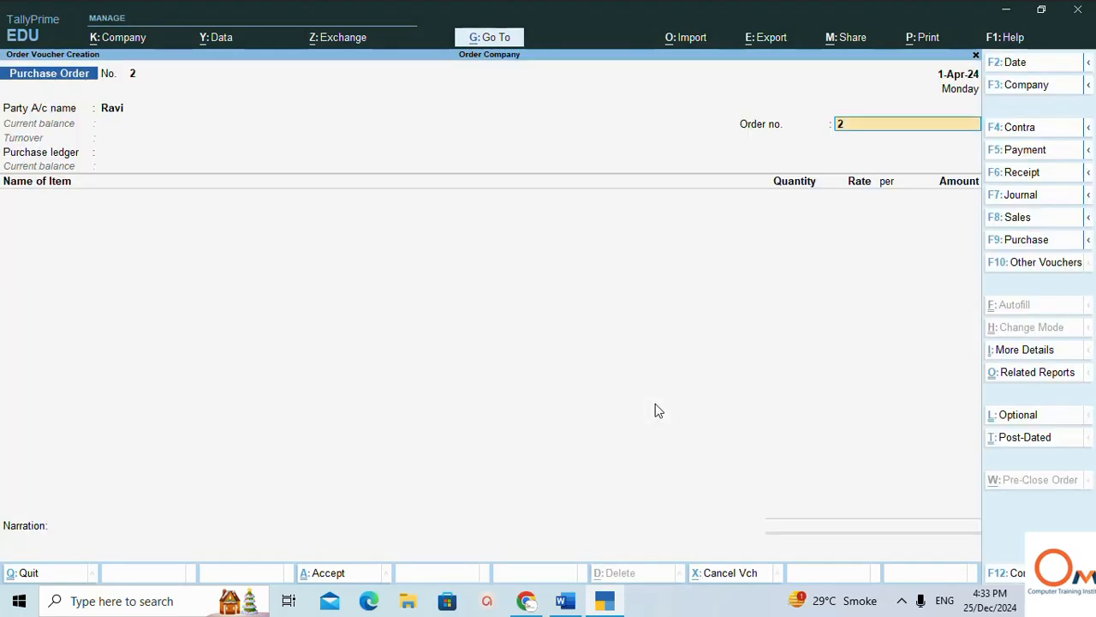
key(Return)
key(Return)
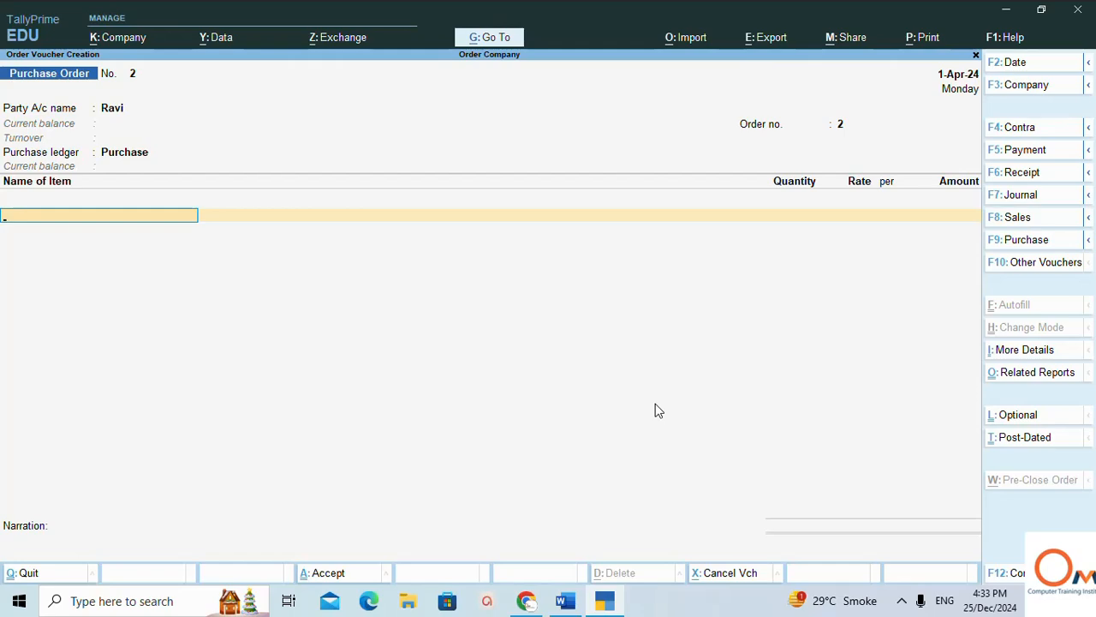
- Start a new stock item, check the Word tally notes, and name it Hp Key in TallyPrime without an alias or part number
key(alt+c)
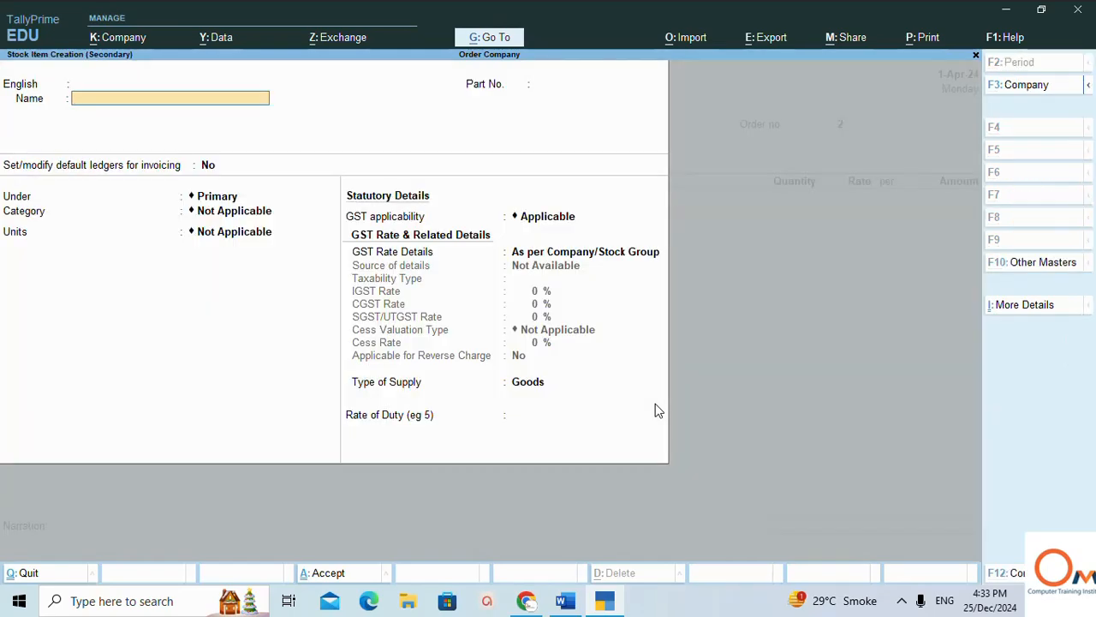
key(alt+Tab)
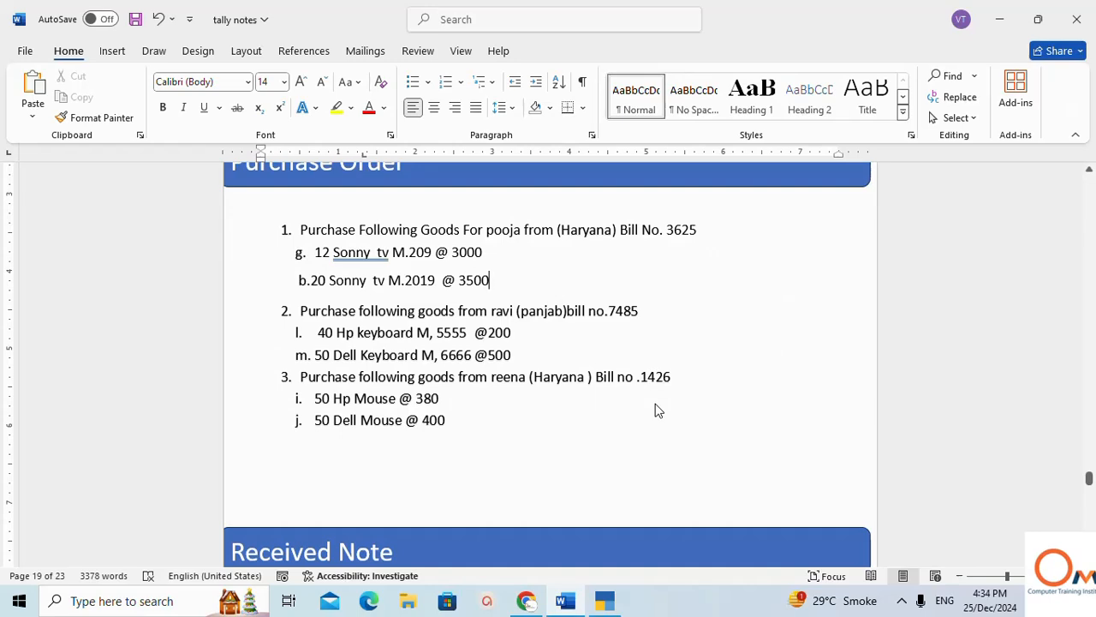
key(alt+Tab)
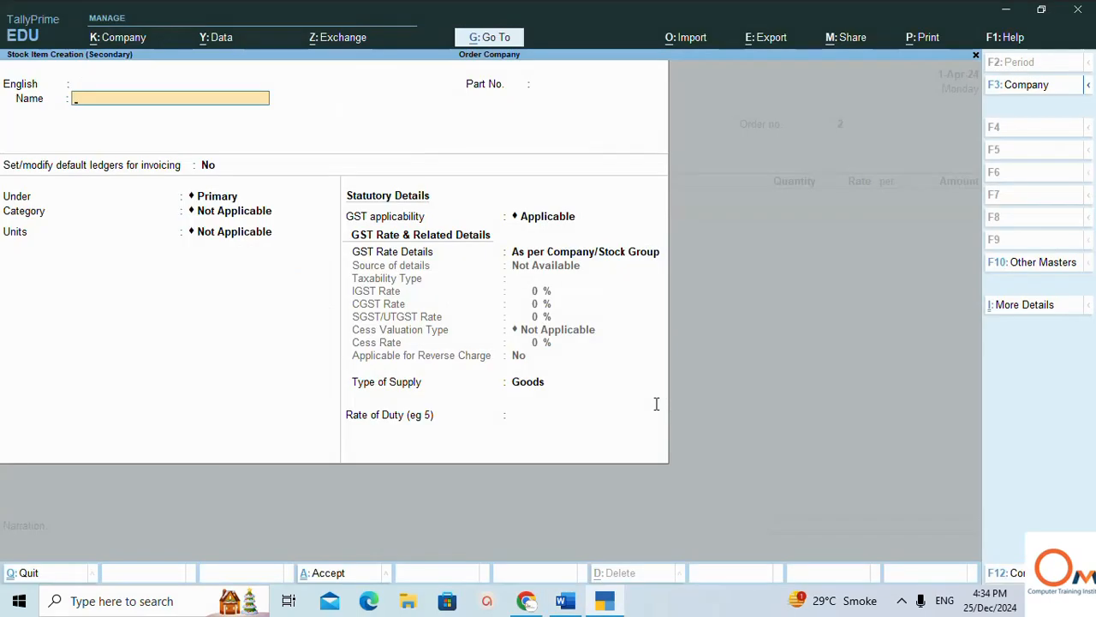
text(Hp Key)
key(Return)
key(Return)
key(Return)
key(Return)
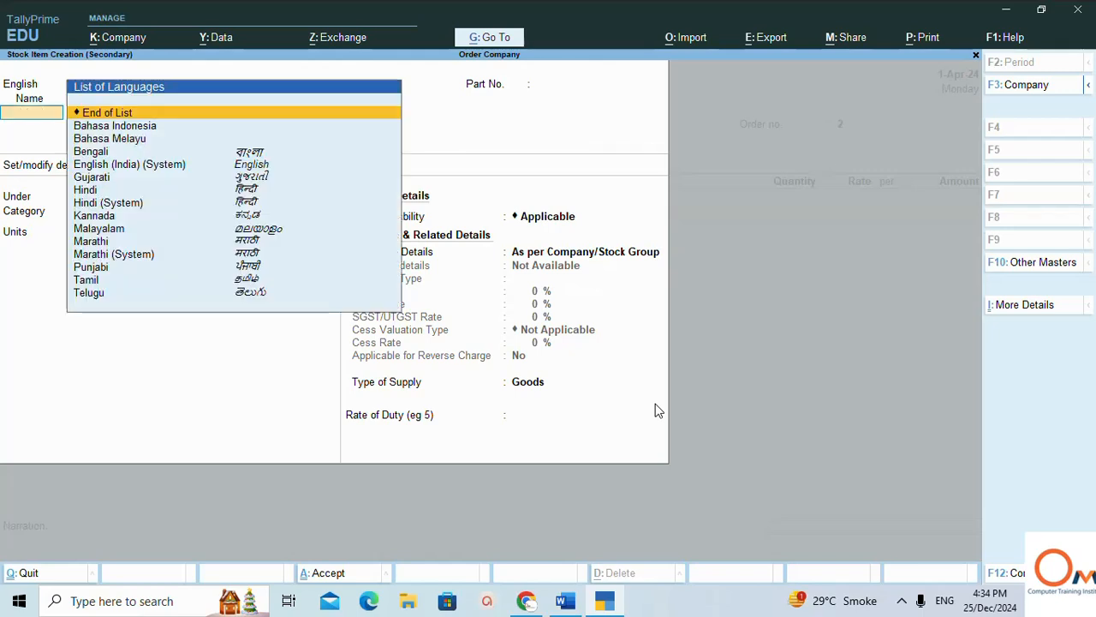
key(Return)
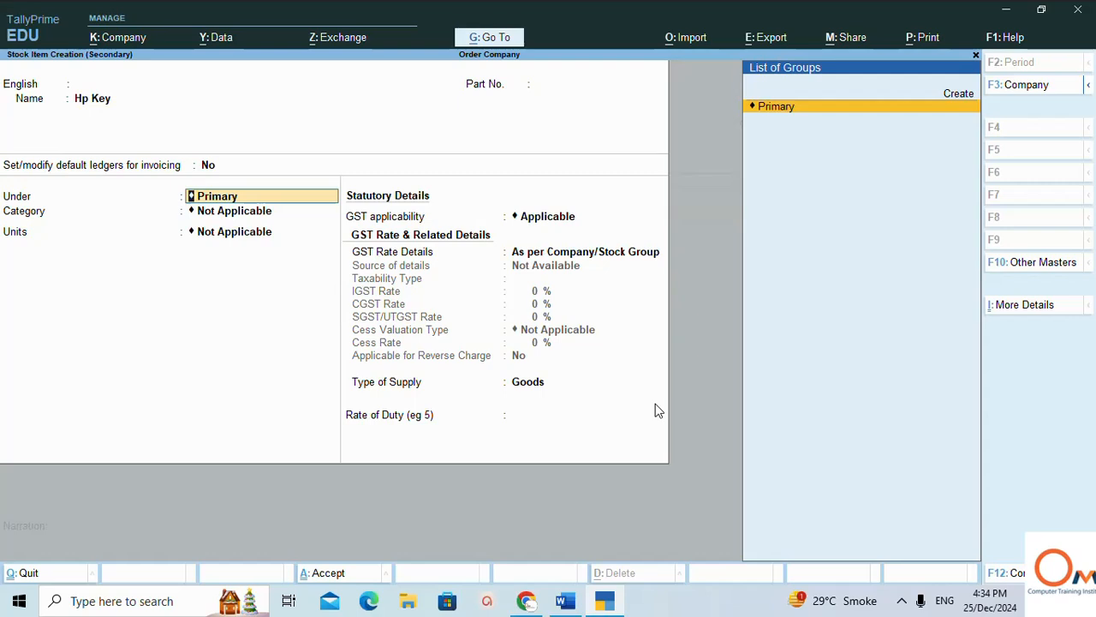
- Keep Hp Key under Primary with no category, set its unit to pc and save the stock item
key(Return)
key(Return)
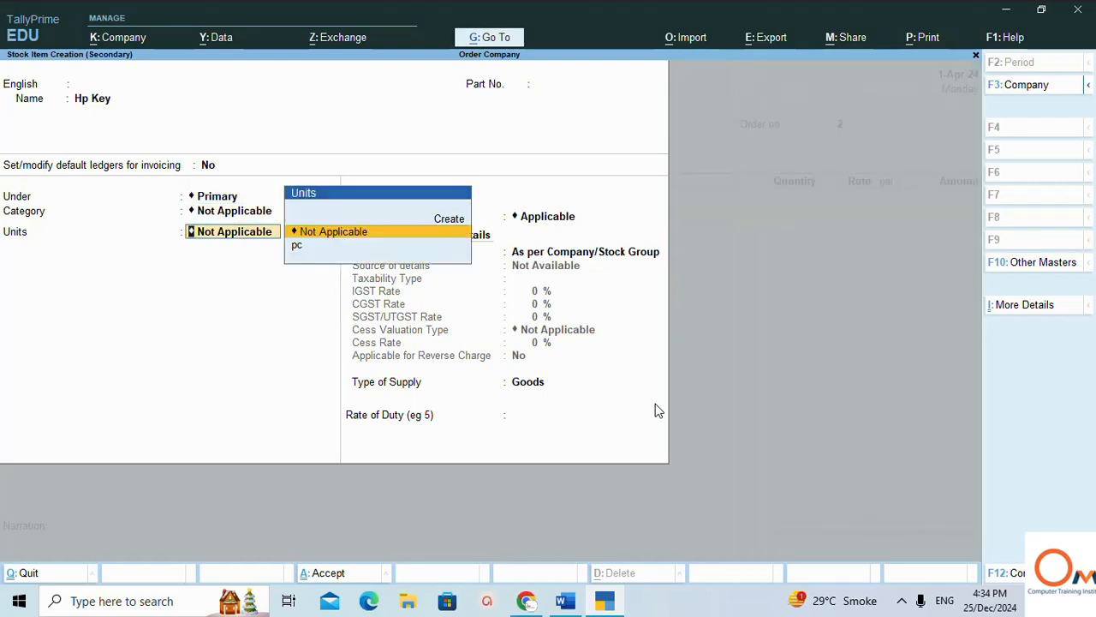
key(Down)
key(Return)
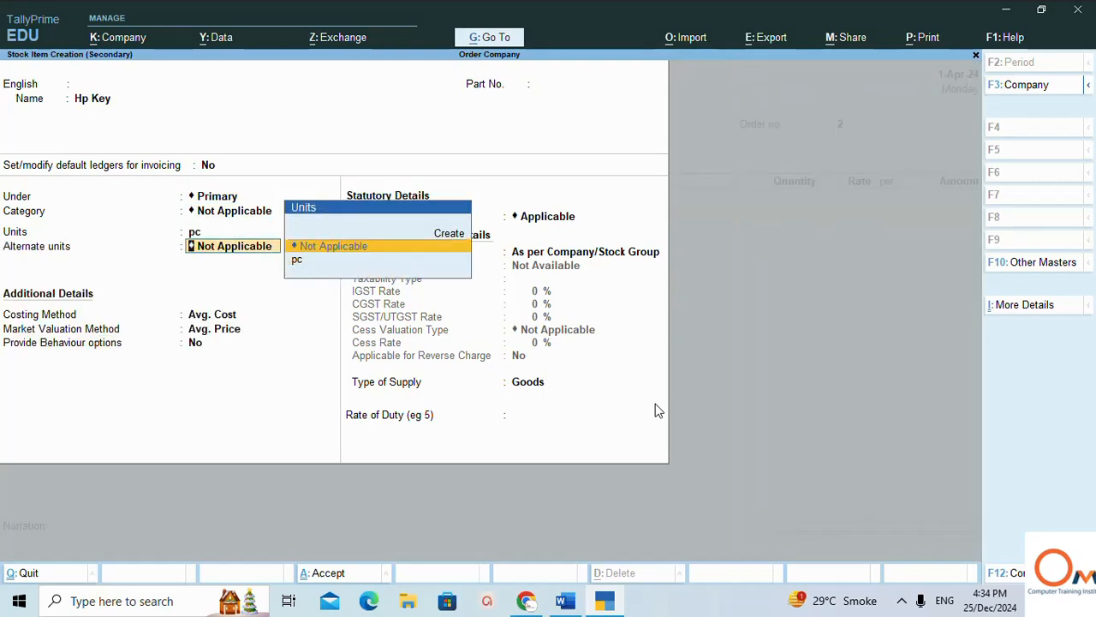
key(ctrl+a)
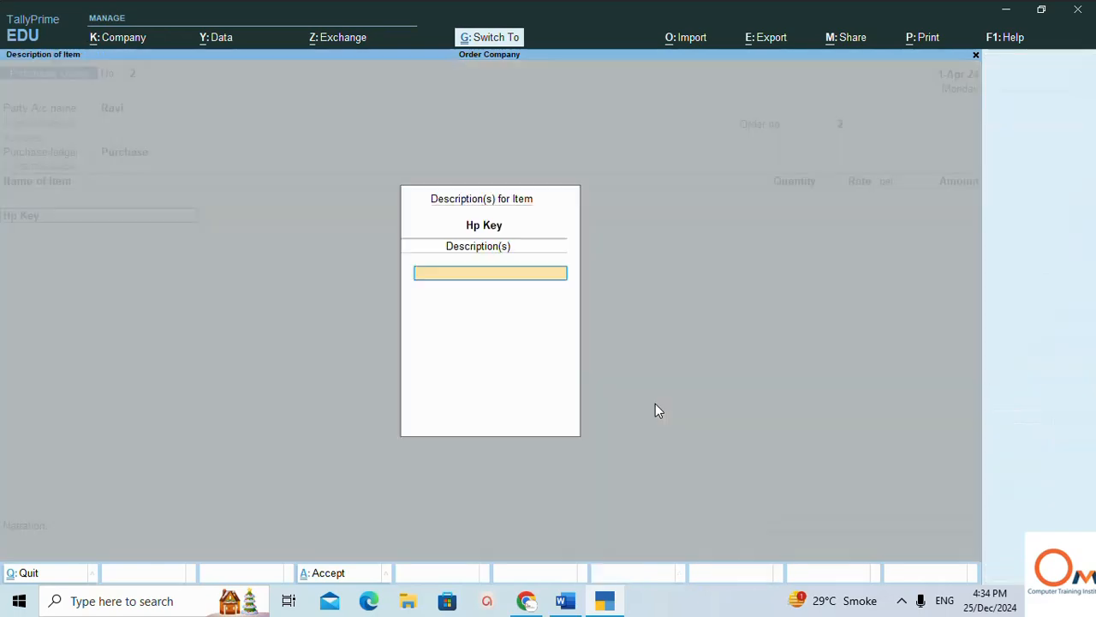
- Leave Hp Key's description empty, keep the due date 1-Apr-24, check its quantity and rate in the Word notes and return to TallyPrime
key(Return)
key(Return)
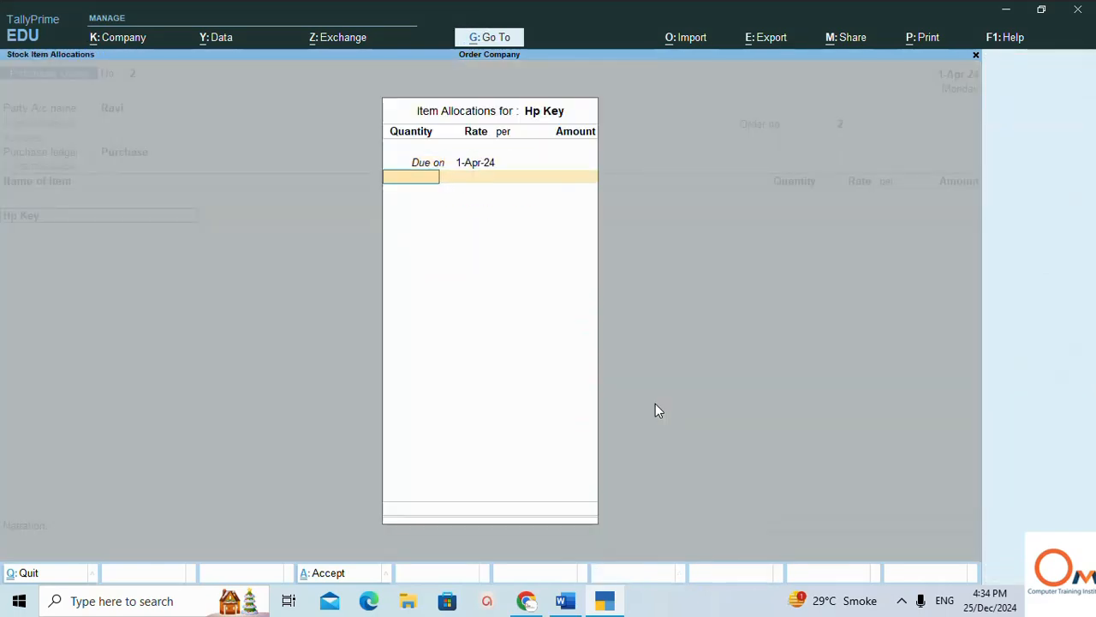
key(alt+Tab)
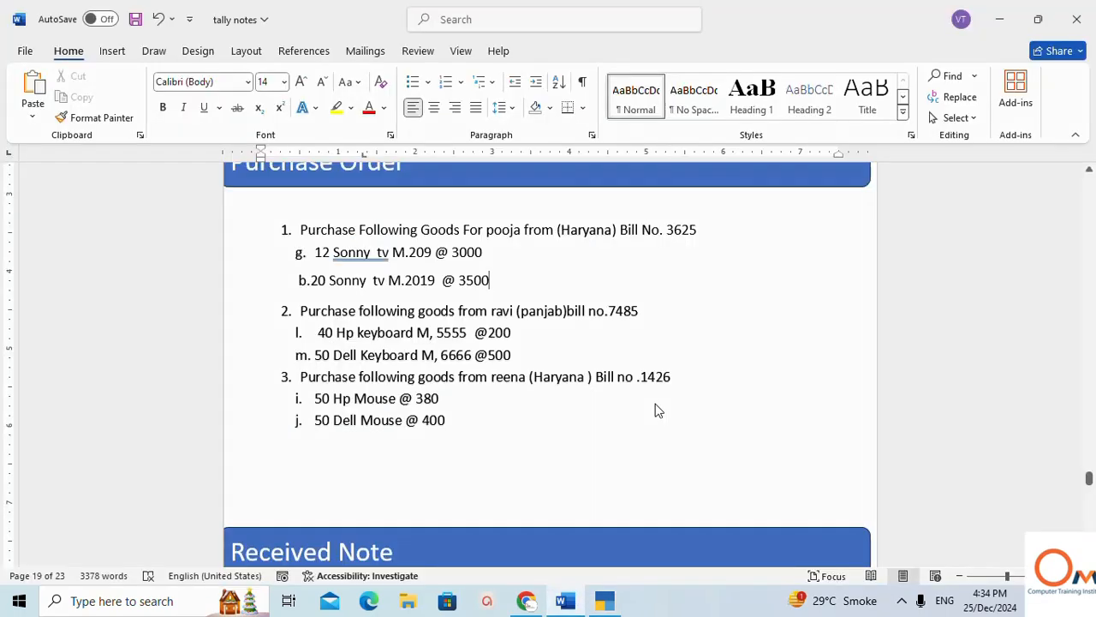
key(alt+Tab)
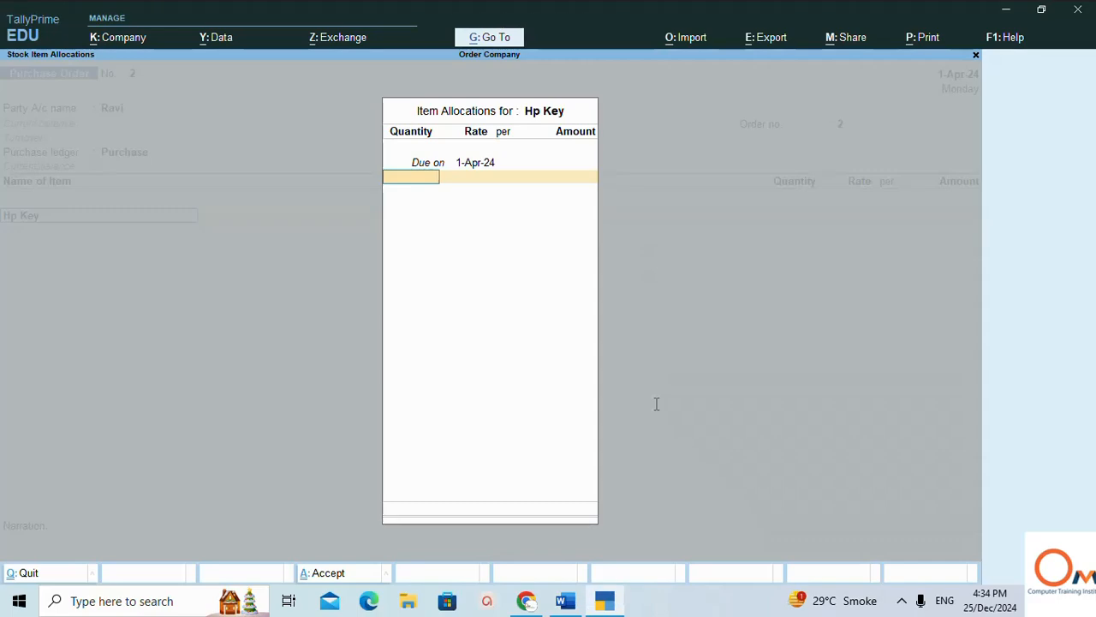
key(alt+Tab)
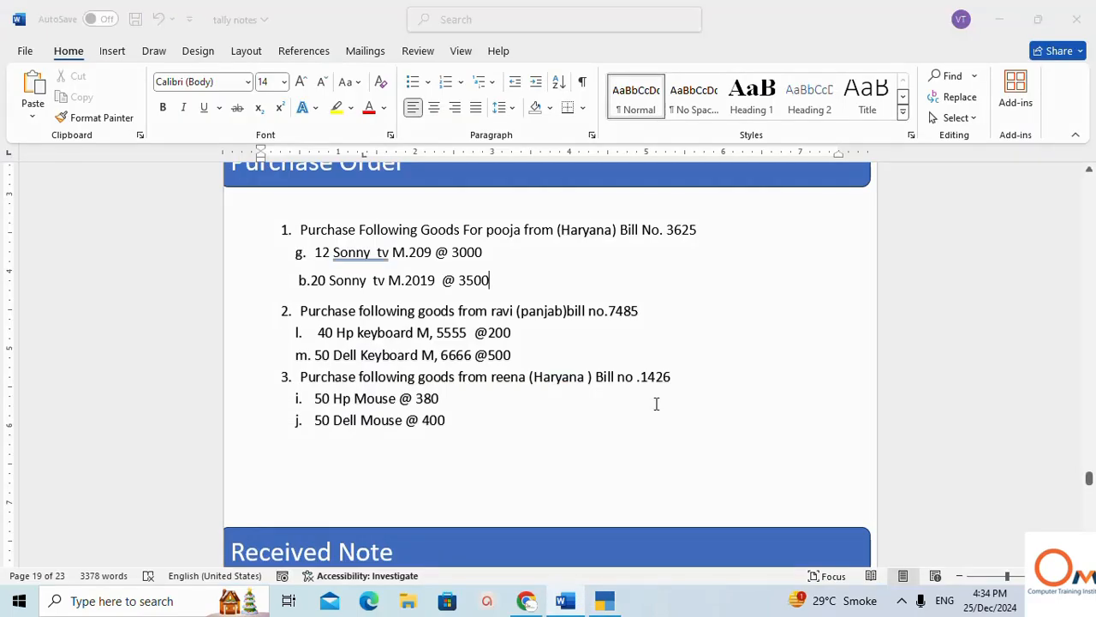
key(alt+Tab)
- Allocate 40 pc of Hp Key at a rate of 200 and close its item allocation
text(40)
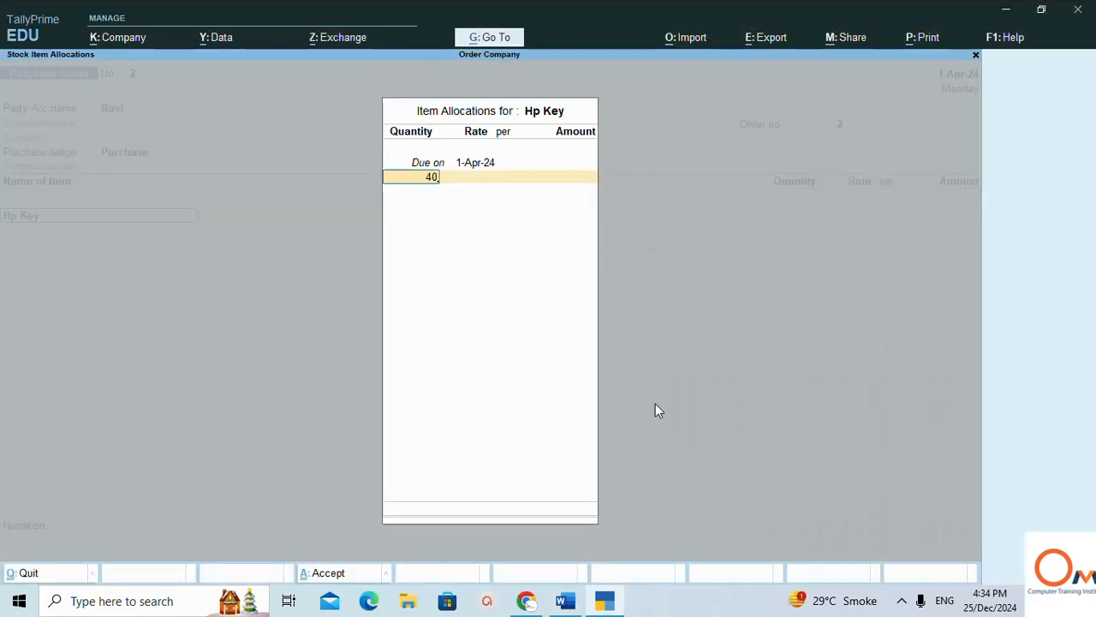
key(Return)
text(200)
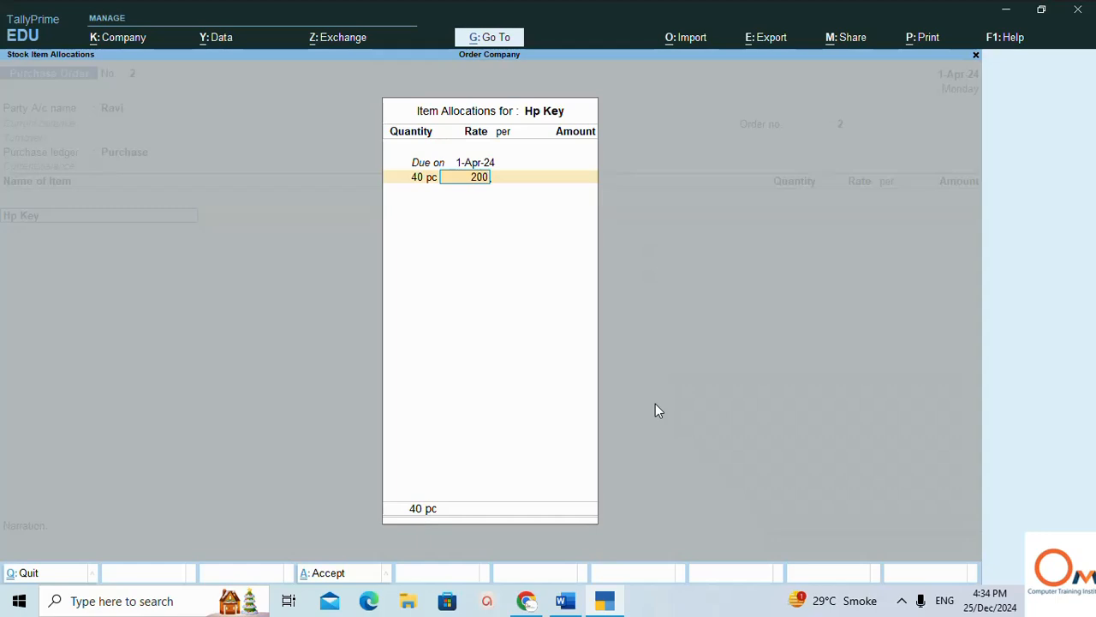
key(Return)
key(Return)
key(Return)
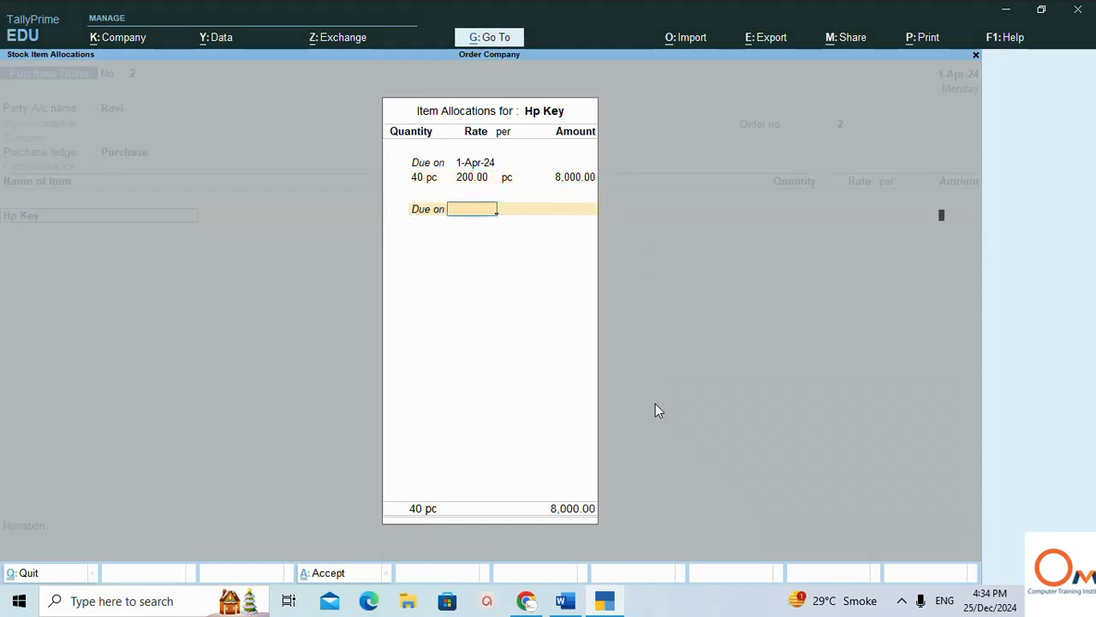
key(Return)
key(Return)
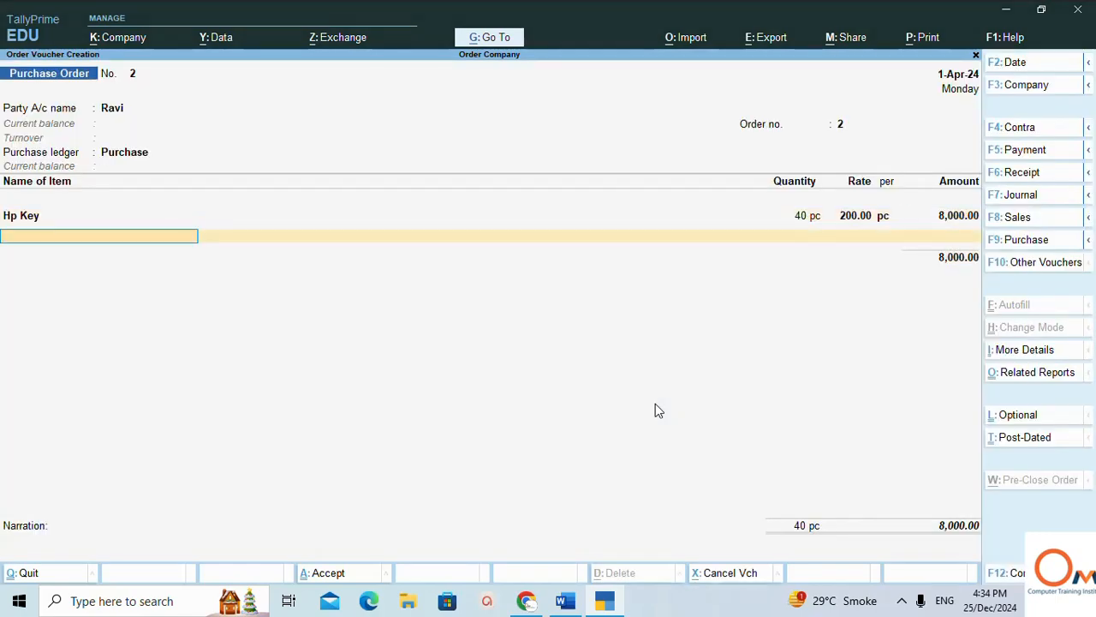
- Start another stock item from the order's next line and name it Dell Keybord, without an alias or part number
key(alt+c)
text(Dell)
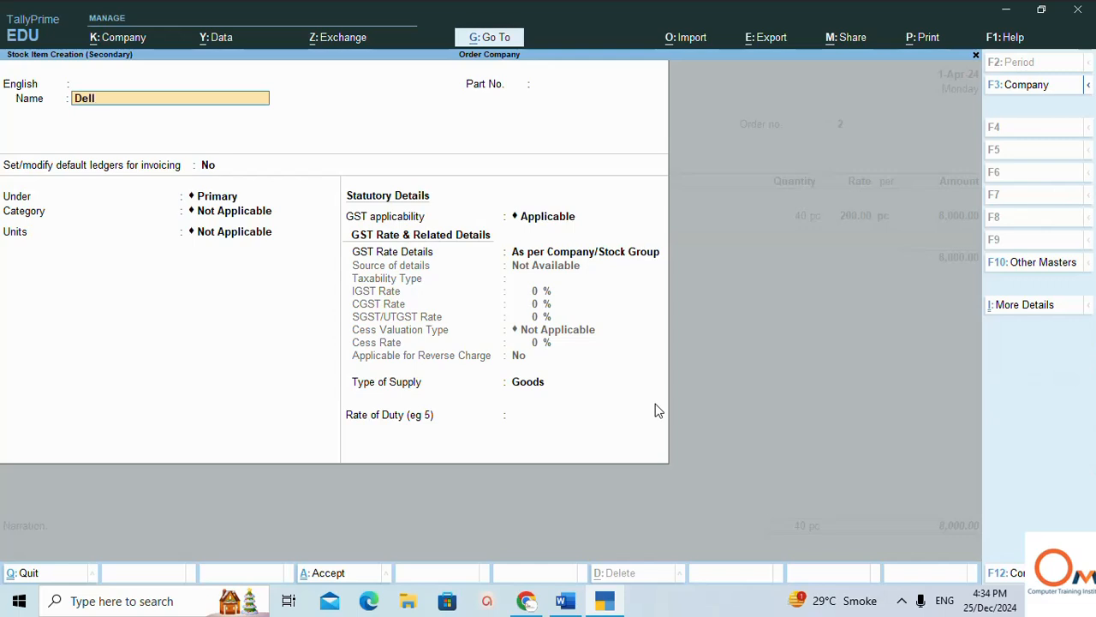
text( L)
key(BackSpace)
text(Keybord)
key(Return)
key(Return)
key(Return)
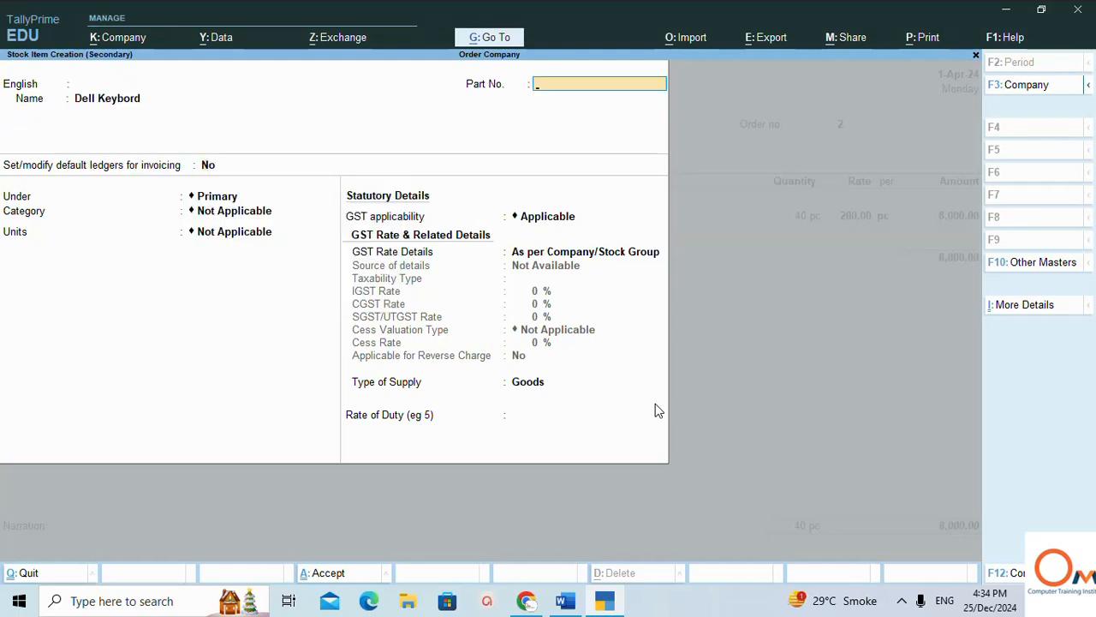
key(Return)
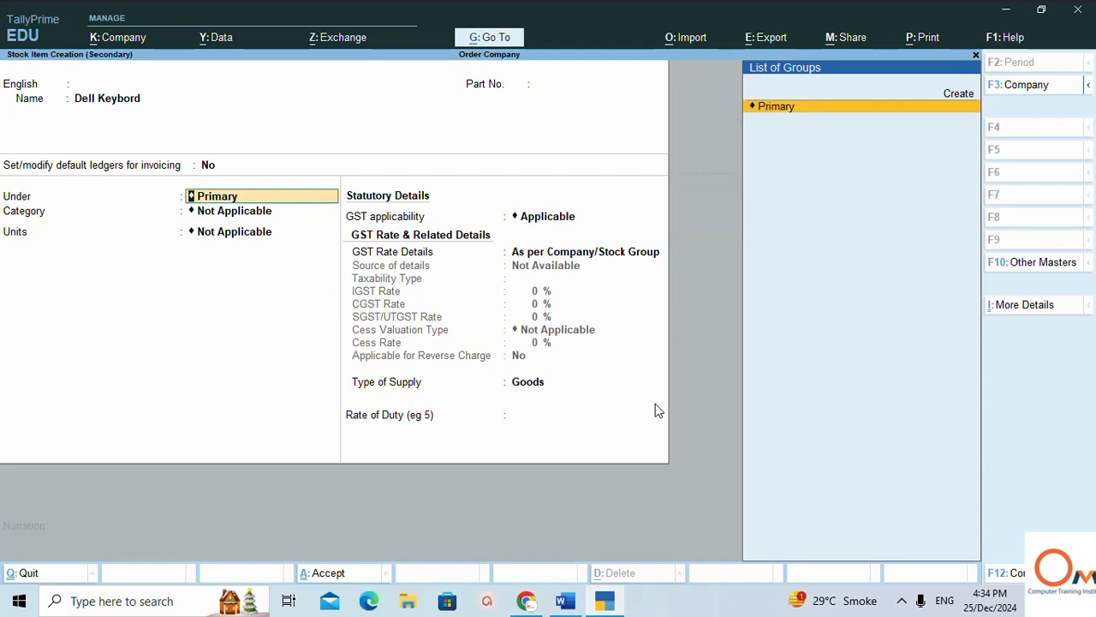
- Keep Dell Keybord under Primary with no category, set its unit to pc and save the stock item
key(Return)
key(Return)
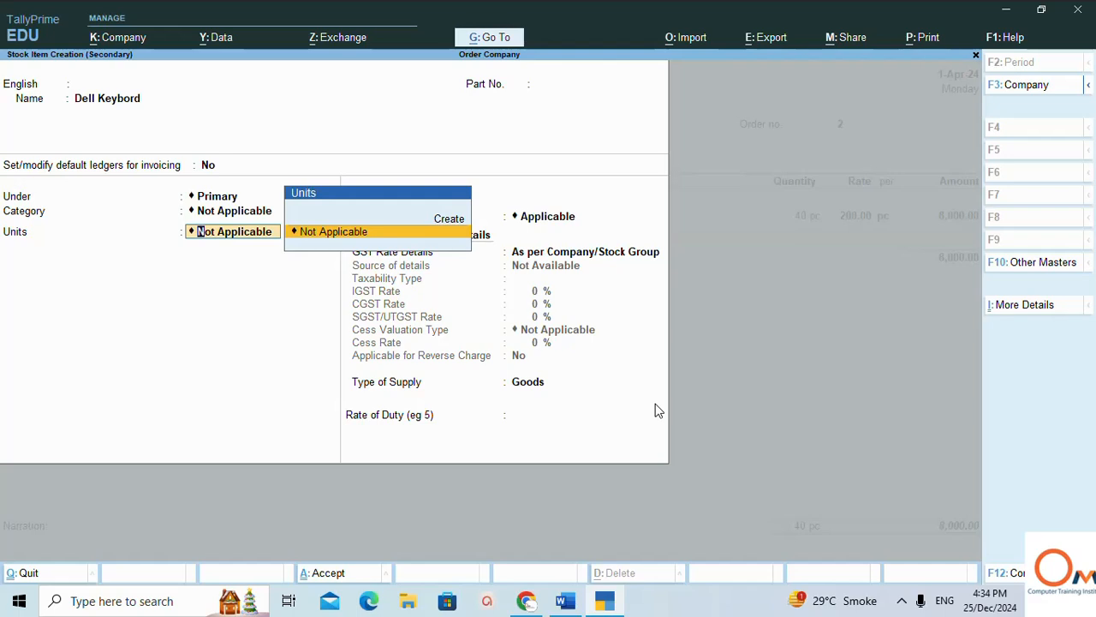
key(Up)
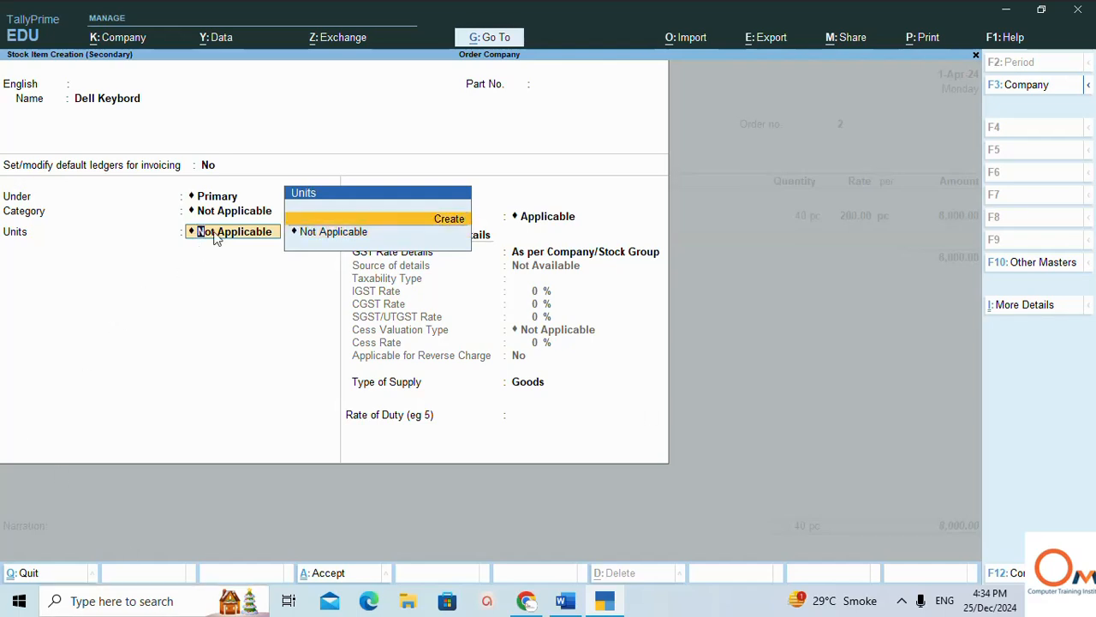
click(246, 214)
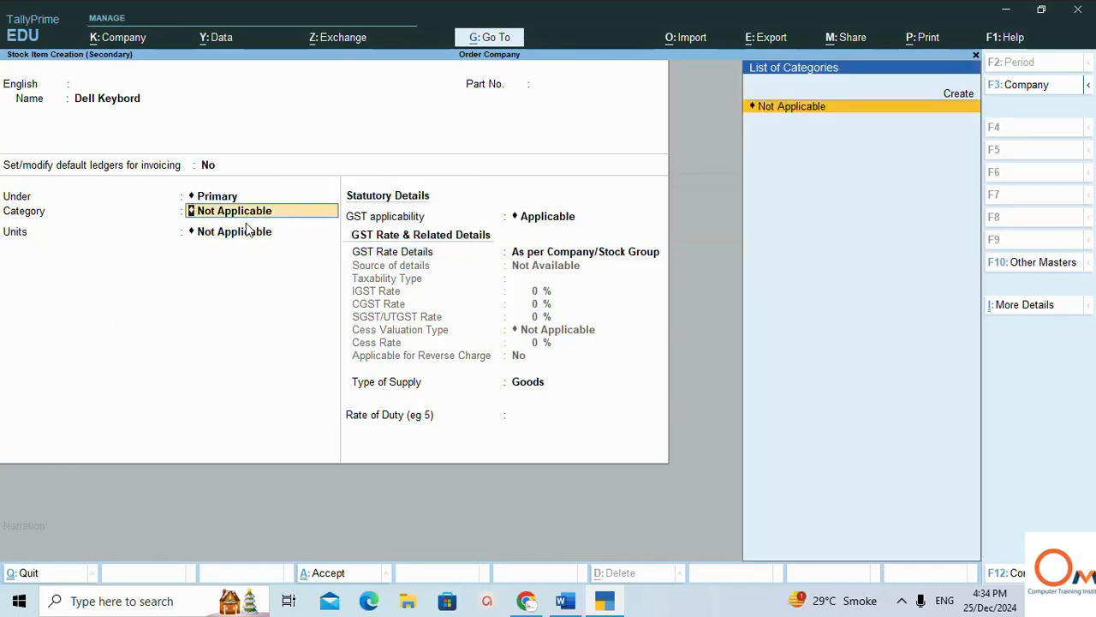
click(245, 228)
key(Down)
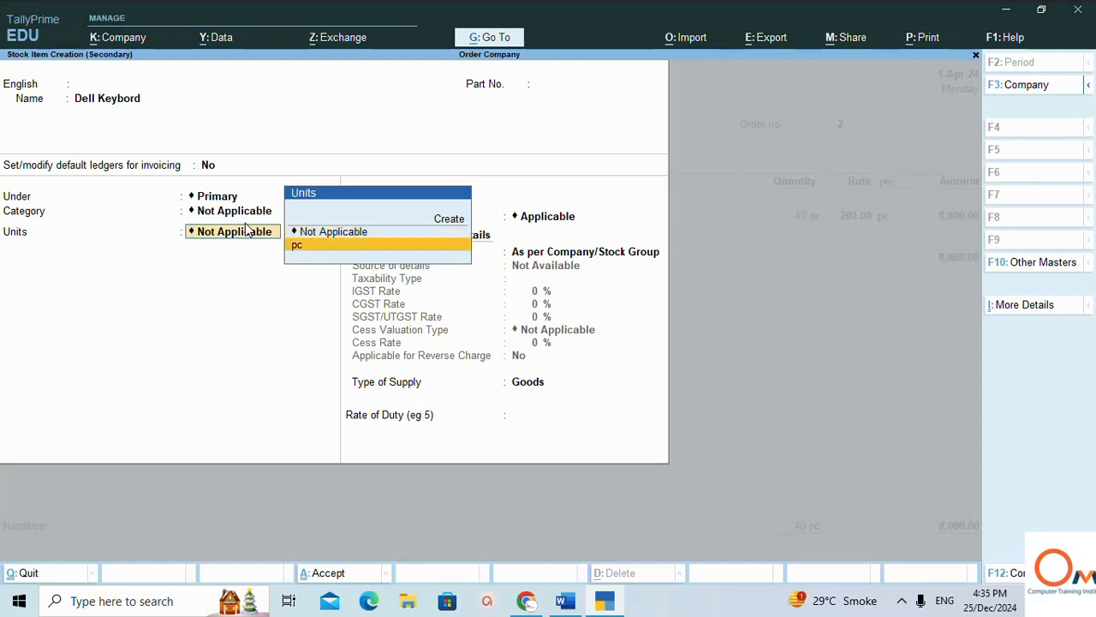
key(Return)
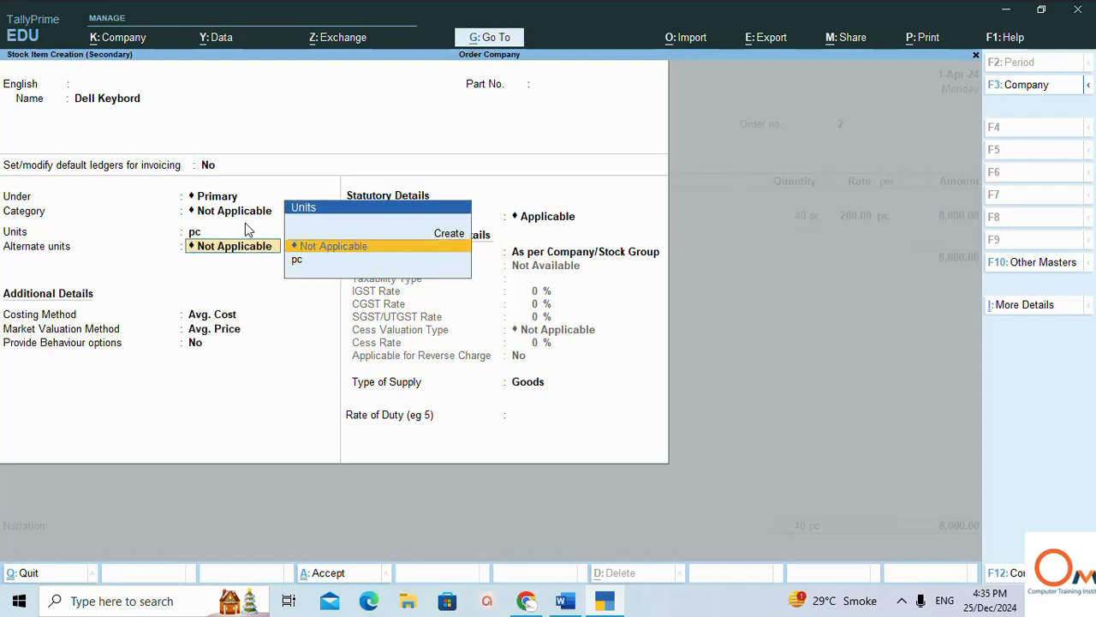
key(ctrl)
key(ctrl+a)
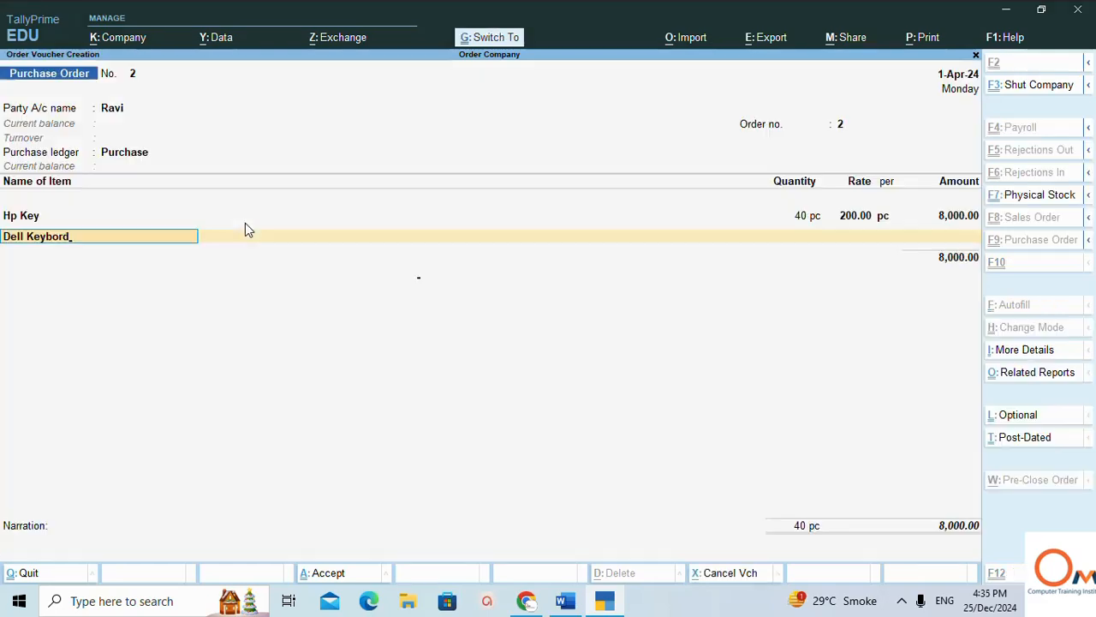
- Keep Dell Keybord's due date 1-Apr-24, enter a quantity of 50 pc, check its rate in the Word notes and return to TallyPrime
key(Return)
key(Return)
key(Return)
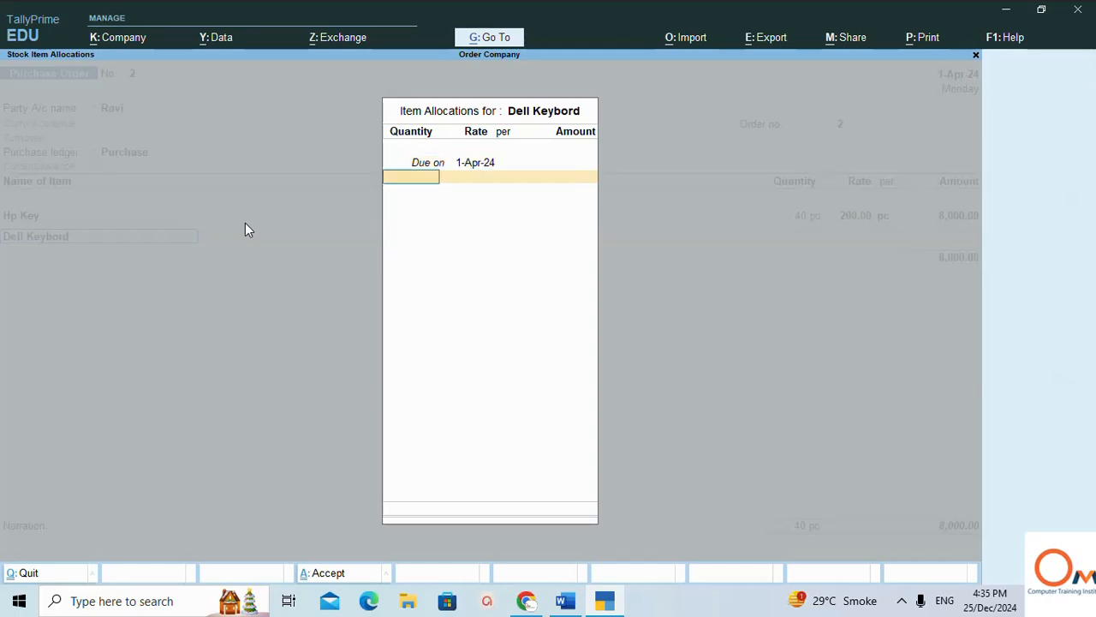
text(50)
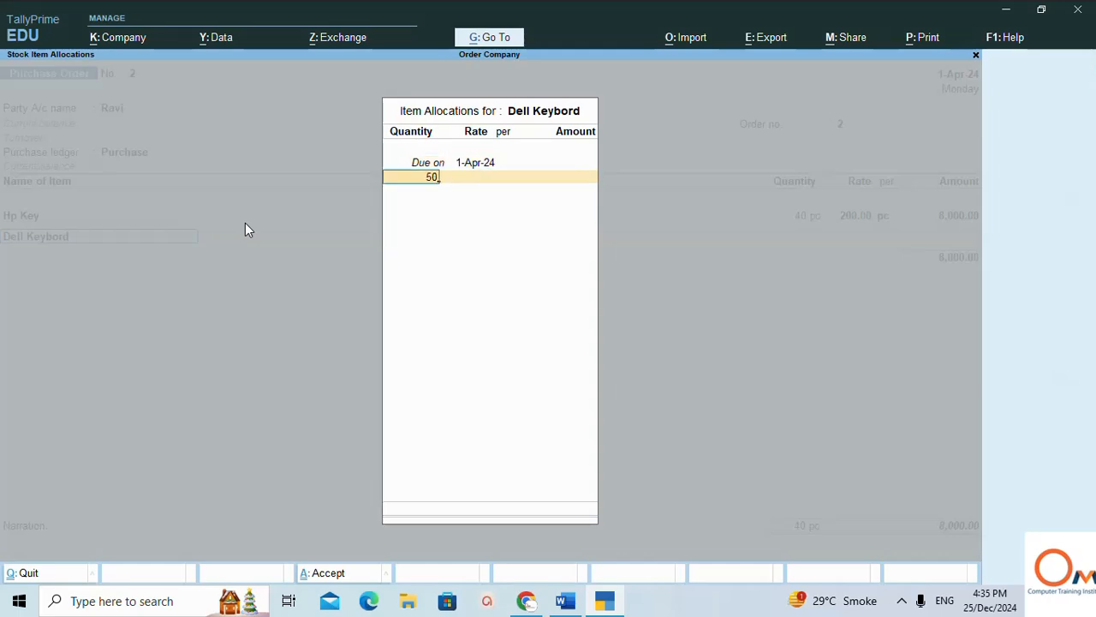
key(Return)
key(Return)
key(alt+Tab)
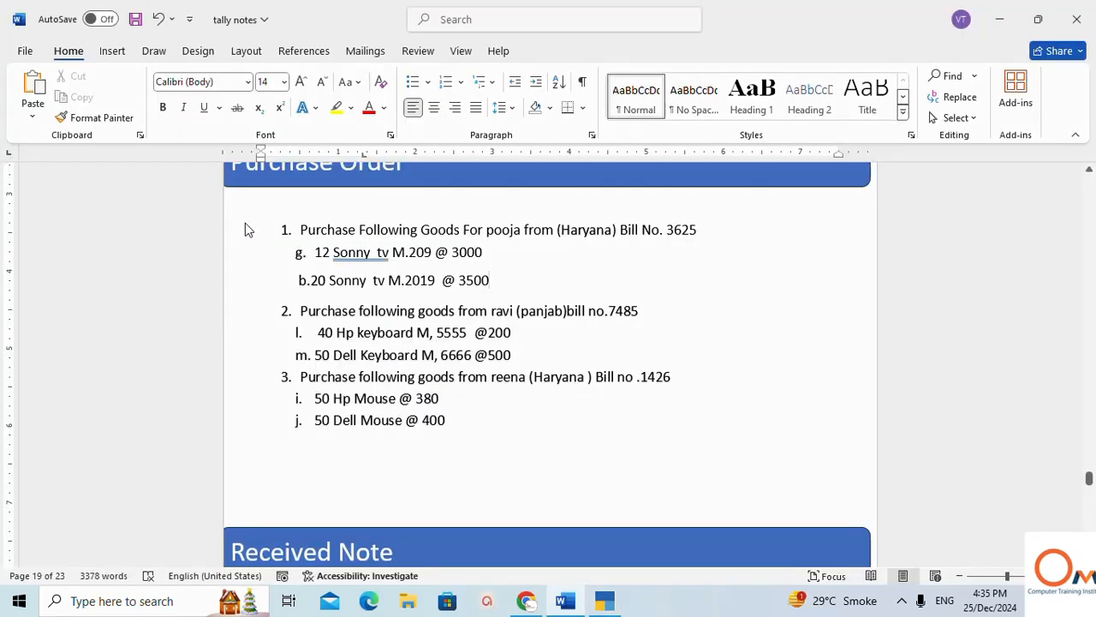
key(alt+Tab)
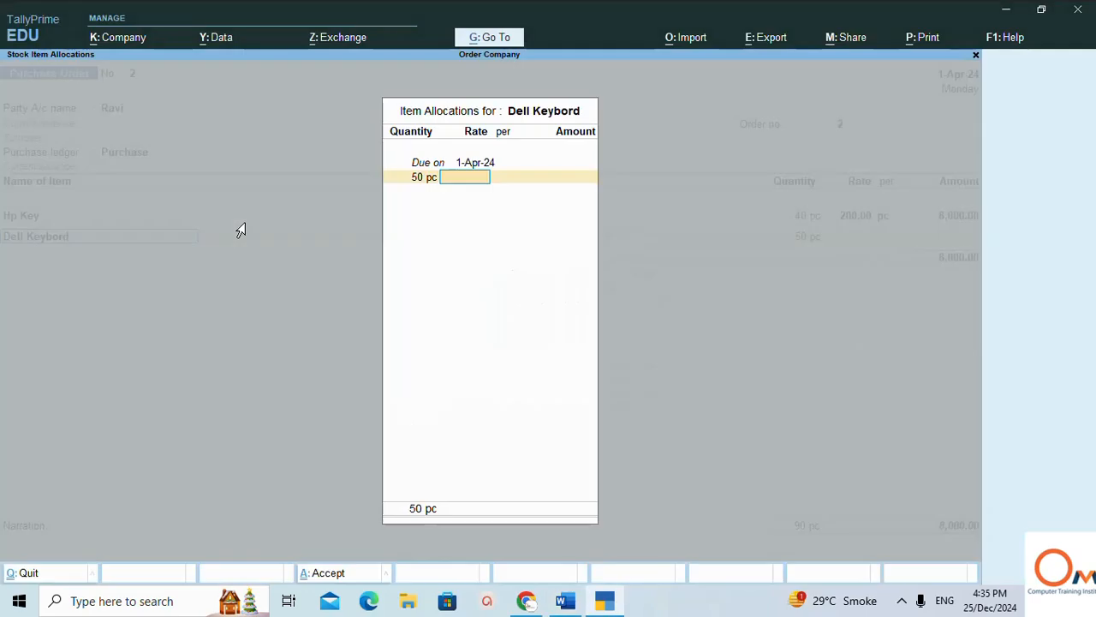
- Set Dell Keybord's rate to 500 per pc and close its item allocation
text(500)
key(Return)
key(Return)
key(Return)
key(Return)
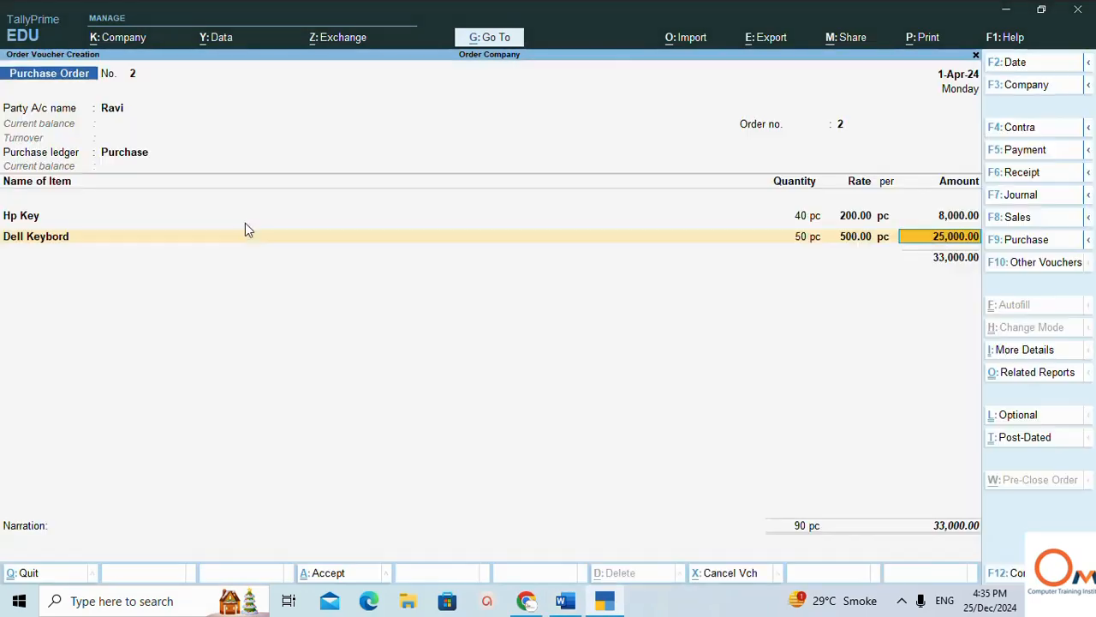
- Keep the Purchase ledger allocation for Dell Keybord, end the item list without a narration and save purchase order 2
key(Return)
key(Return)
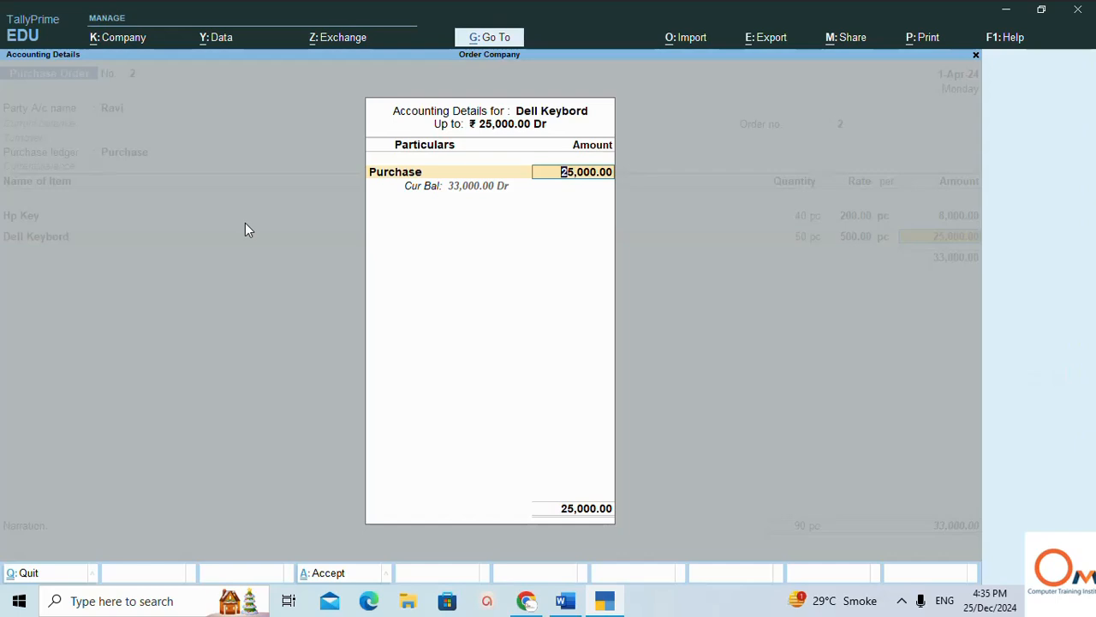
key(Return)
key(Return)
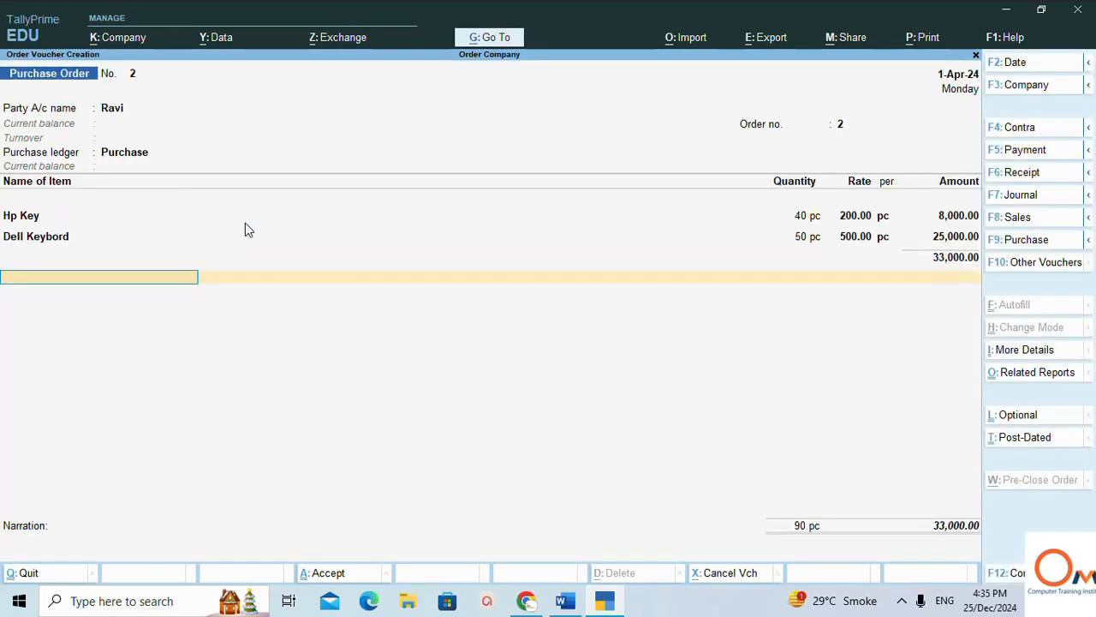
key(Return)
key(Return)
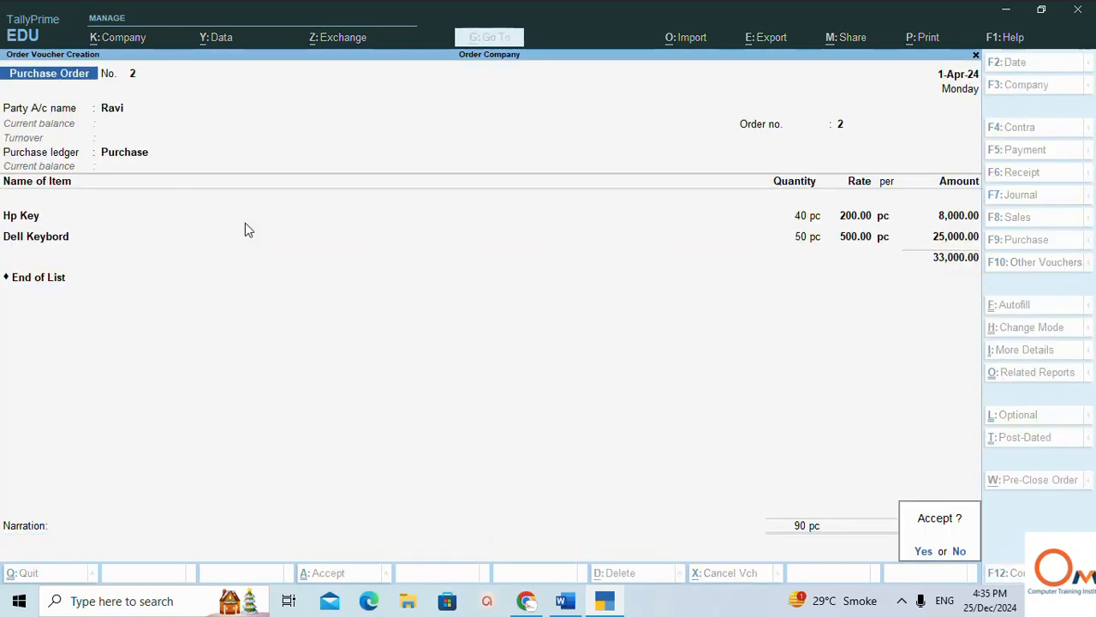
key(Return)
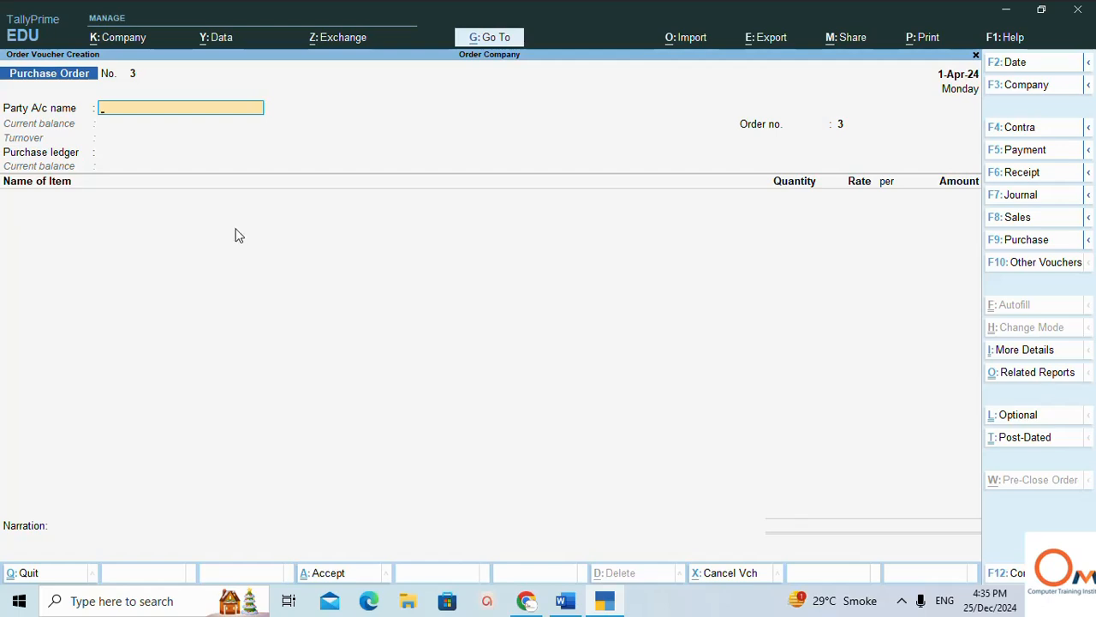
- Leave the new blank purchase order and open the Stock Summary report of Order Company
key(Escape)
key(y)
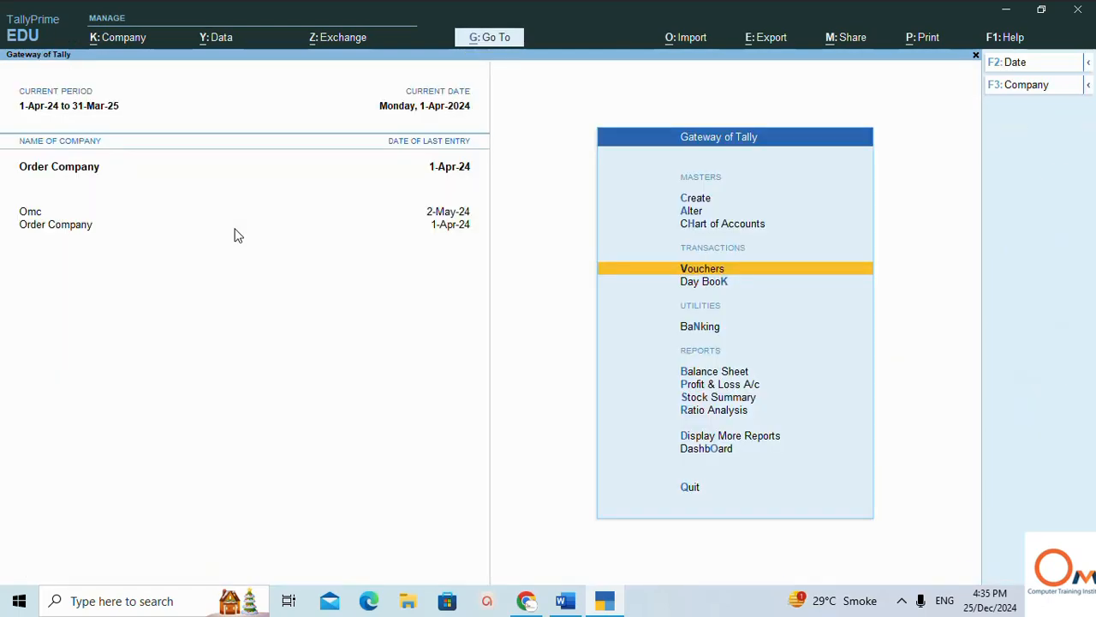
key(Down)
key(Down)
key(Down)
key(Down)
key(Down)
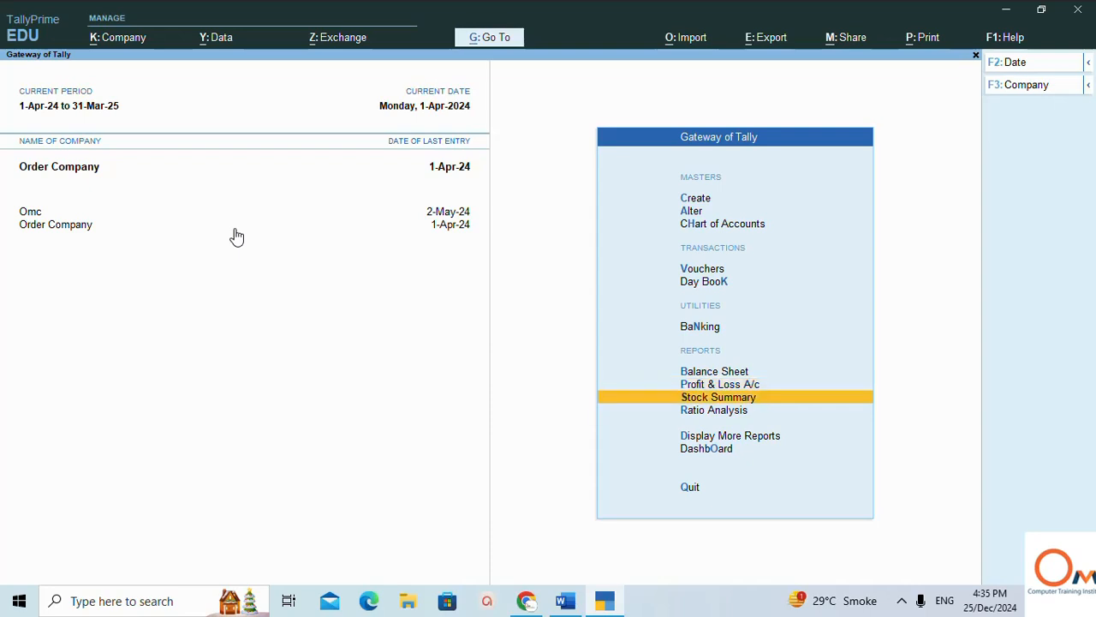
key(Return)
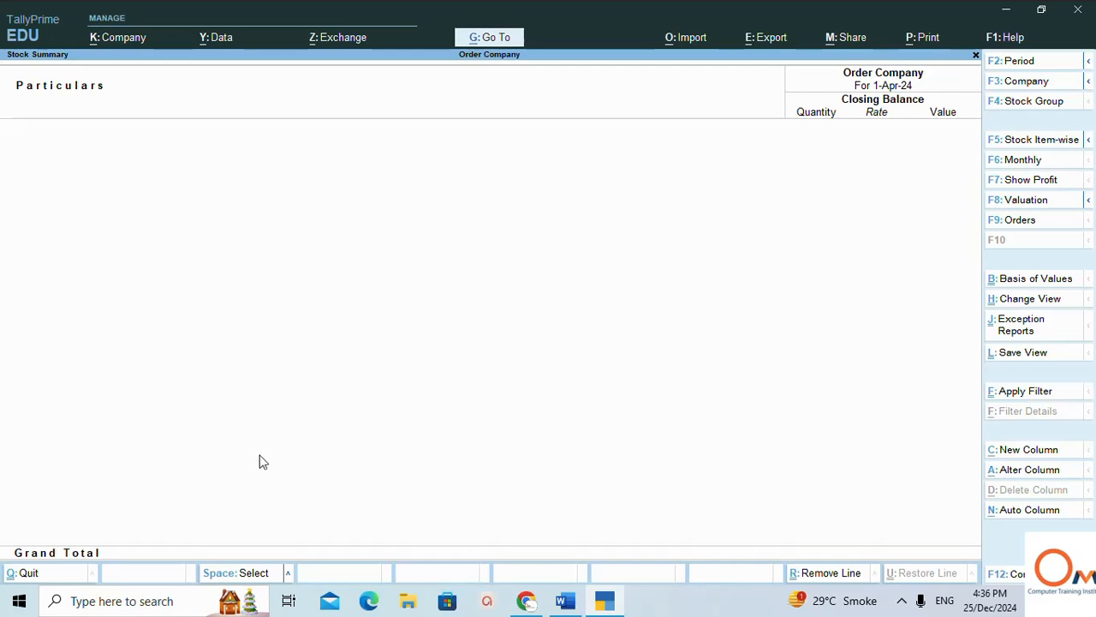
click(904, 603)
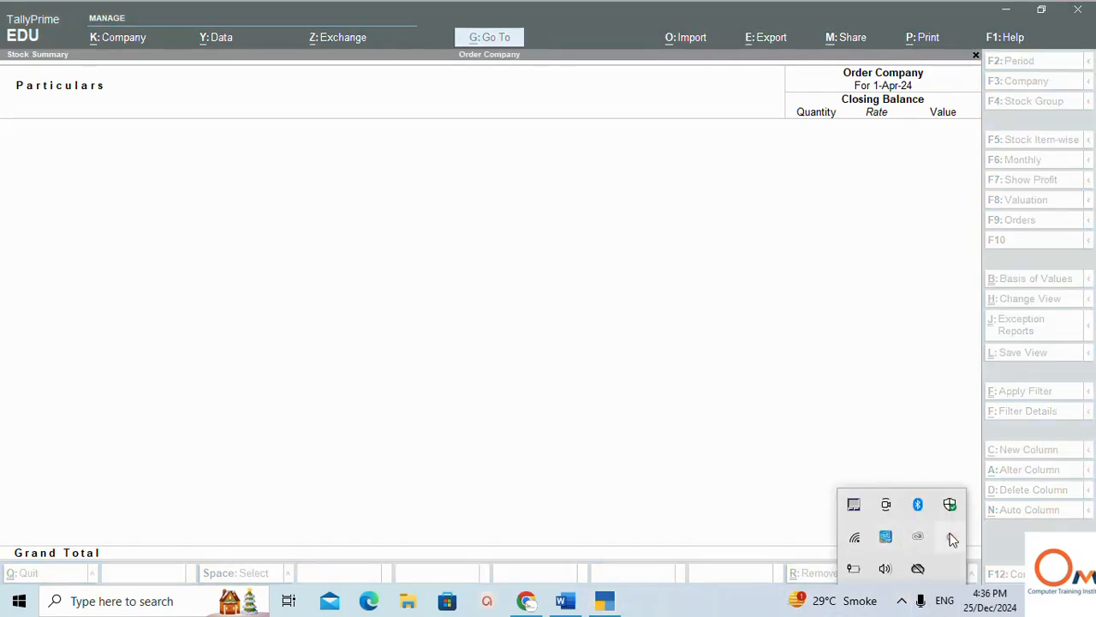
click(949, 536)
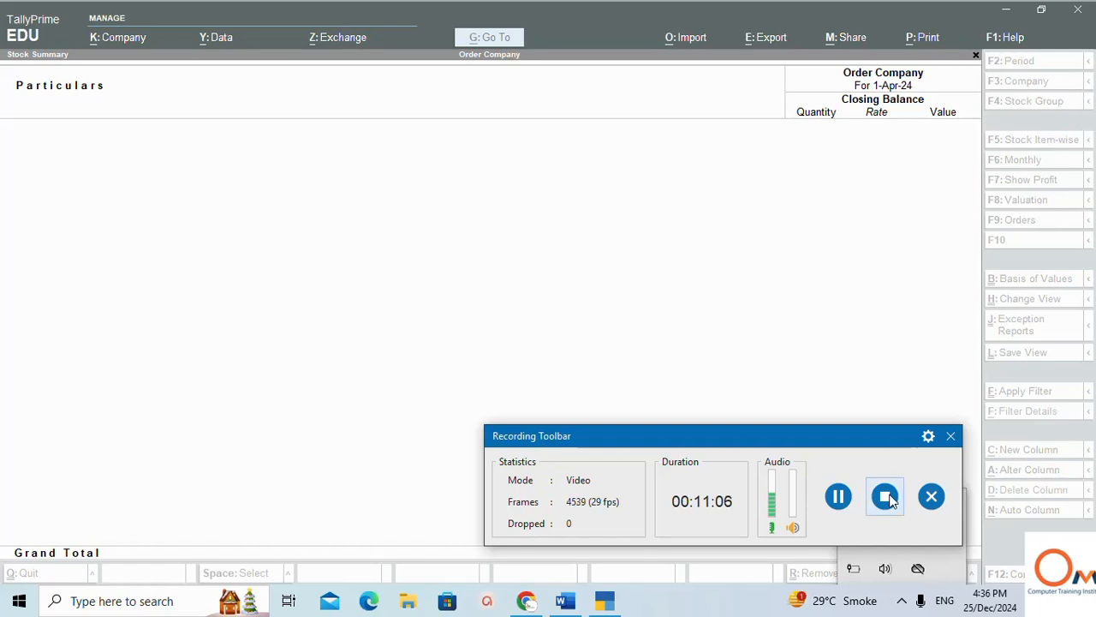